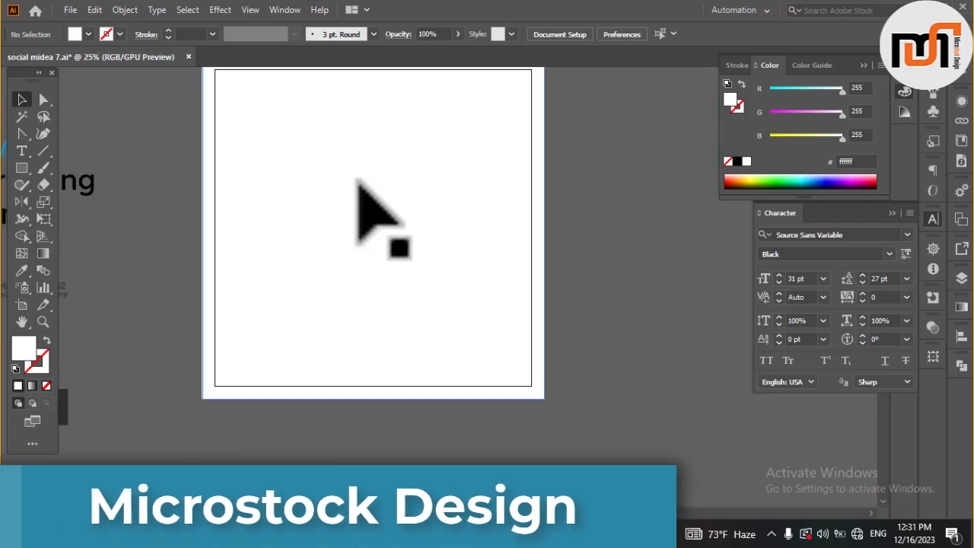
# Set the drawing colours to no fill and a cyan stroke
pyautogui.scroll(2, 359, 181)
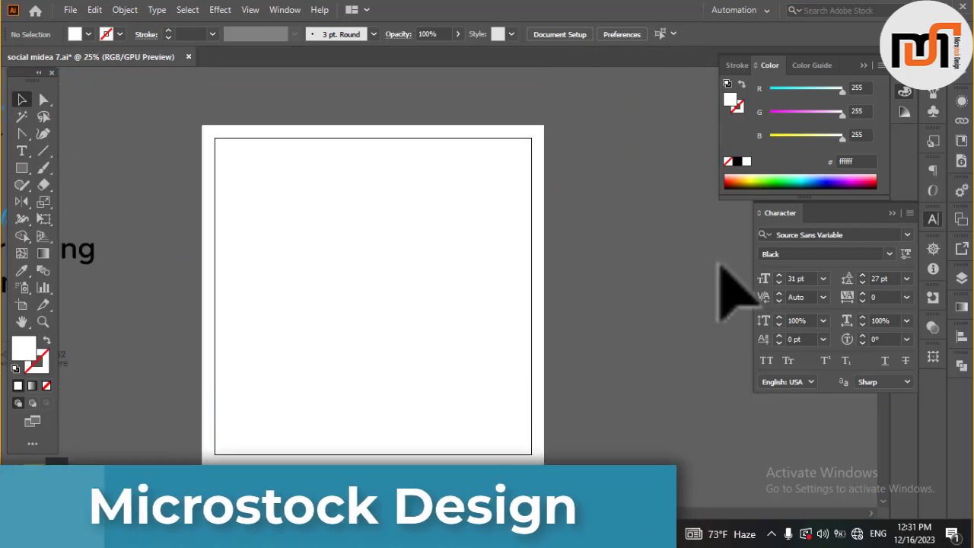
pyautogui.click(88, 34)
pyautogui.click(10, 57)
pyautogui.click(119, 34)
pyautogui.click(80, 76)
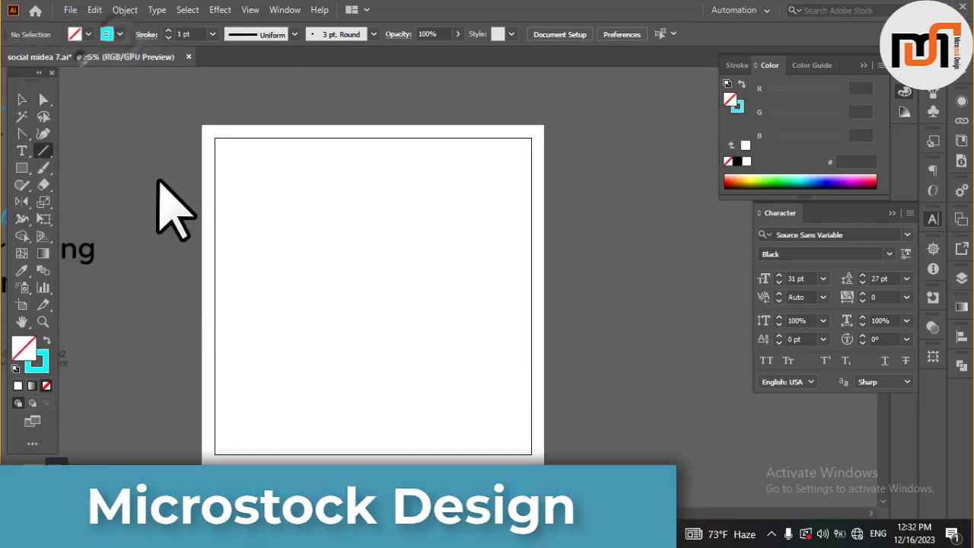
pyautogui.click(159, 182)
pyautogui.click(365, 98)
pyautogui.click(522, 307)
pyautogui.moveTo(373, 92); pyautogui.dragTo(373, 502)
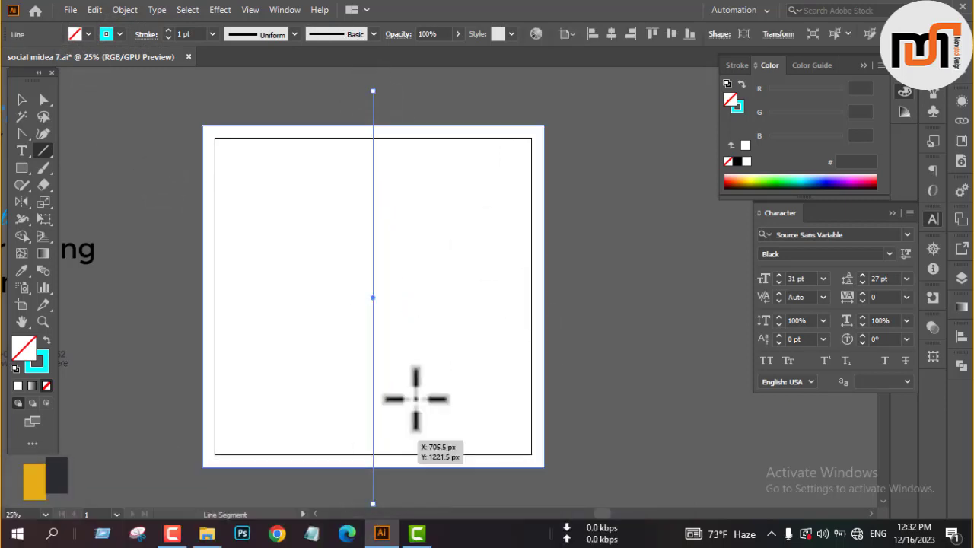
pyautogui.press('v')
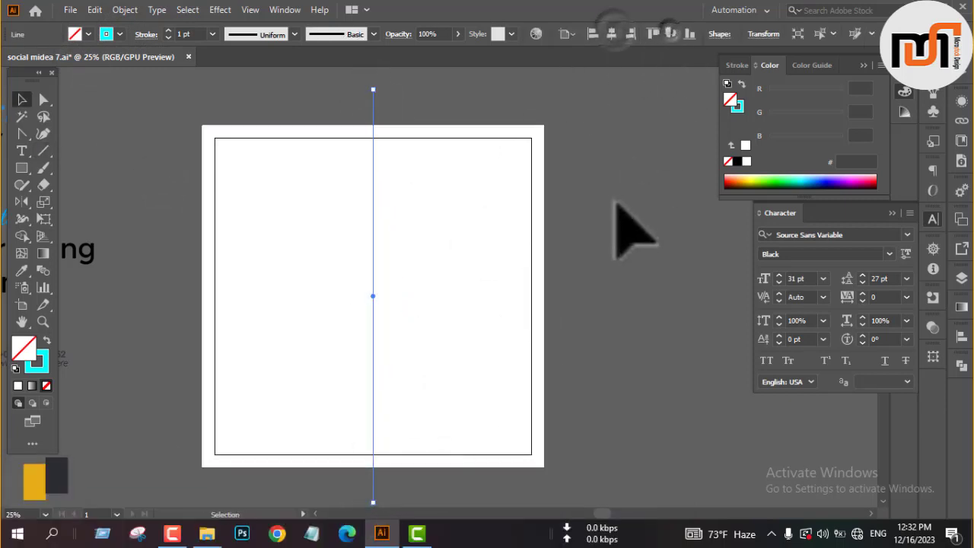
pyautogui.click(617, 205)
pyautogui.click(373, 103)
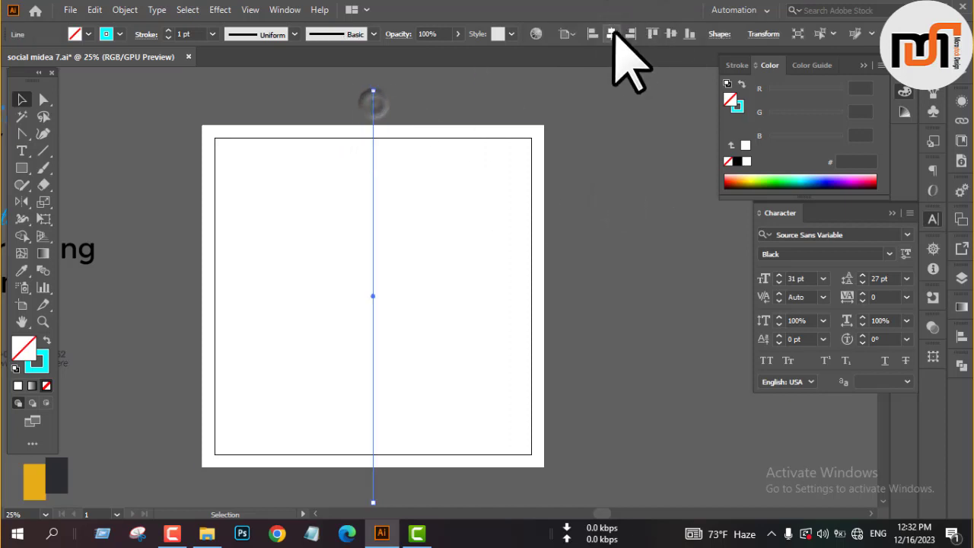
pyautogui.click(663, 185)
pyautogui.scroll(3, 373, 135)
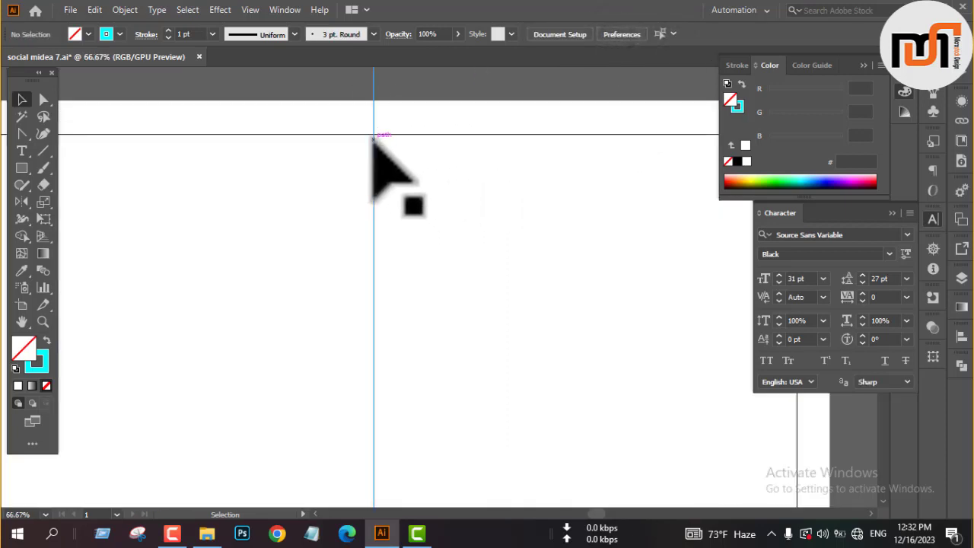
pyautogui.moveTo(373, 137); pyautogui.dragTo(398, 102)
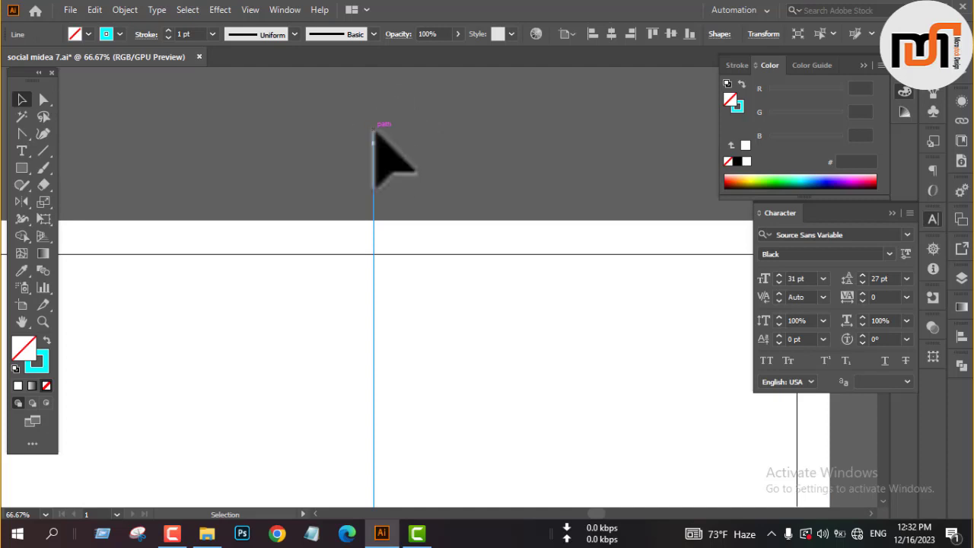
pyautogui.press('Delete')
# Draw a vertical line spanning the full height of the white square and centre it horizontally
pyautogui.scroll(-5, 384, 127)
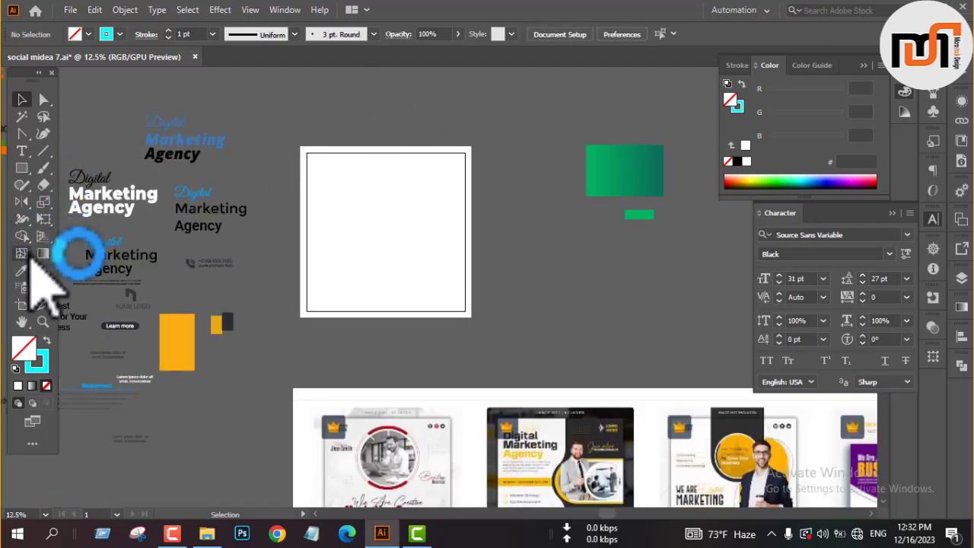
pyautogui.click(43, 151)
pyautogui.scroll(1, 350, 149)
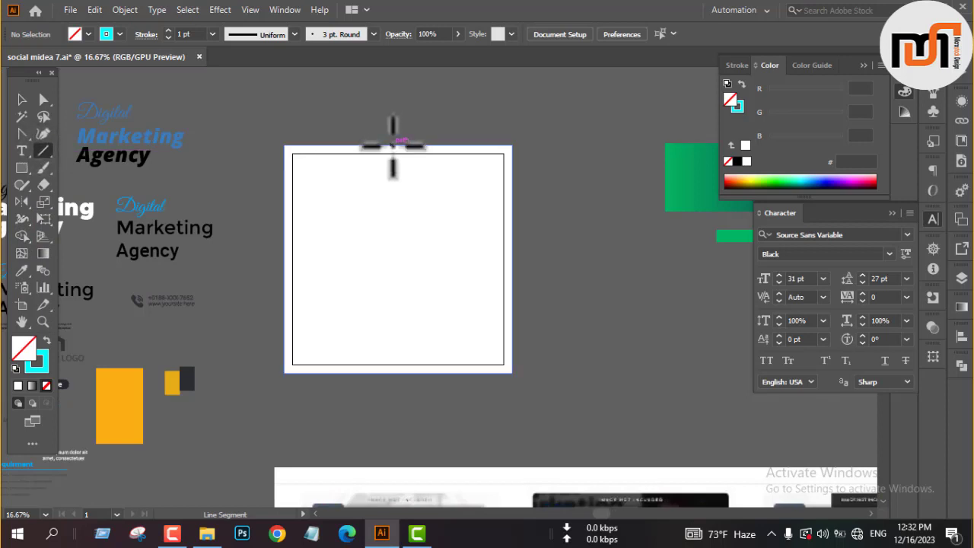
pyautogui.moveTo(392, 145); pyautogui.dragTo(392, 372)
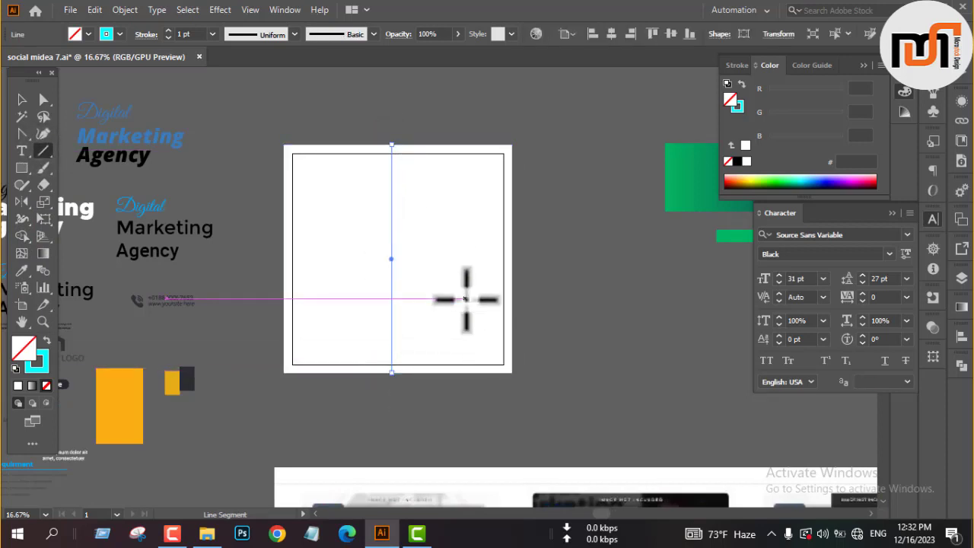
pyautogui.press('v')
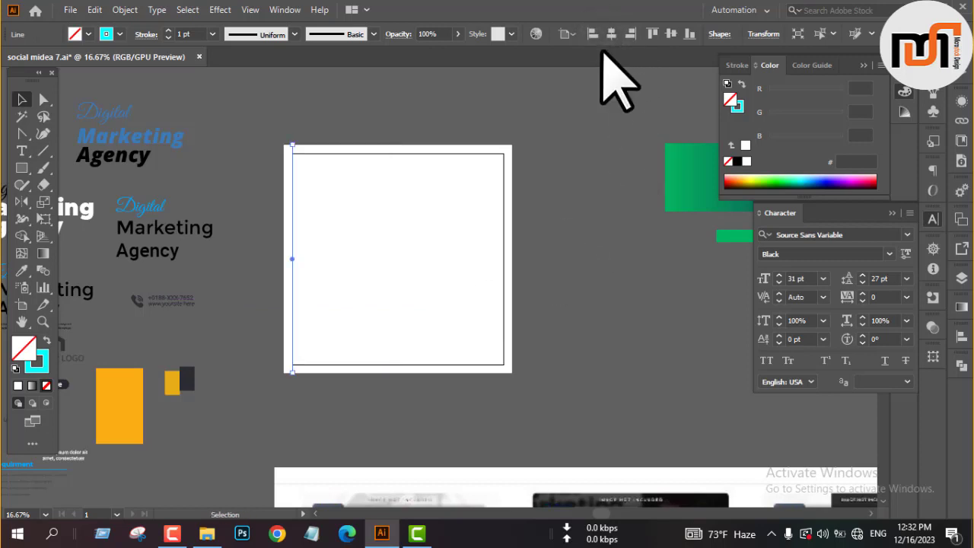
pyautogui.click(611, 34)
pyautogui.click(593, 246)
pyautogui.scroll(2, 413, 159)
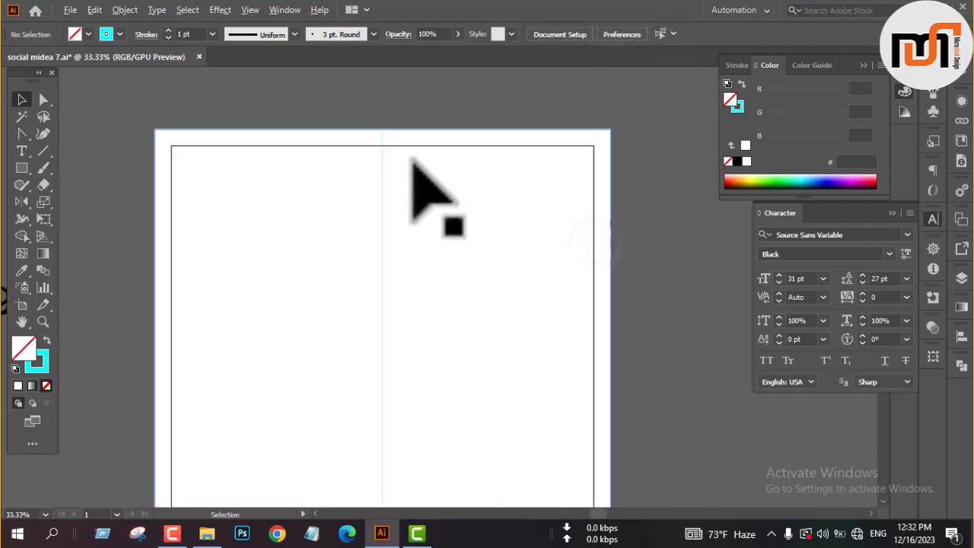
pyautogui.scroll(-1, 412, 160)
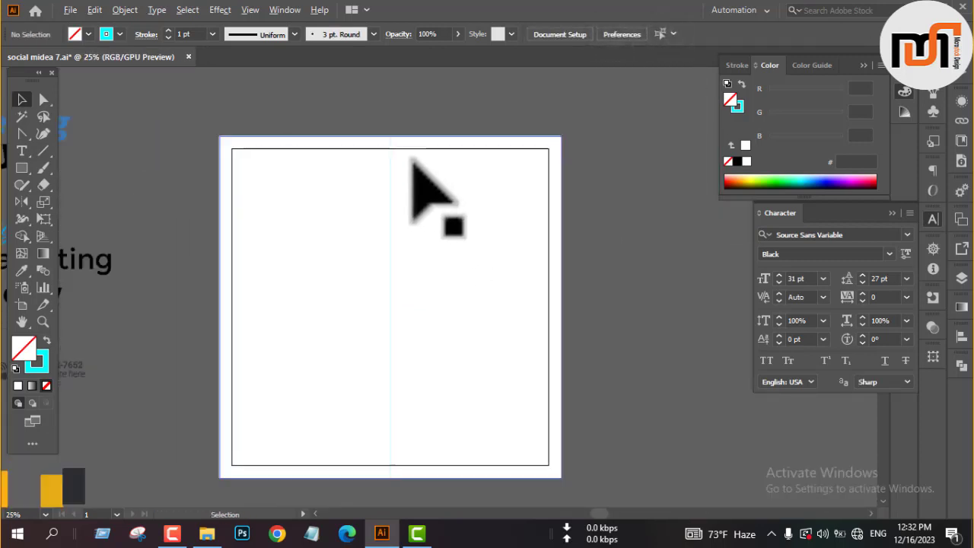
# Paste a copy of the vertical centre line in front and lock the white background square
pyautogui.click(391, 228)
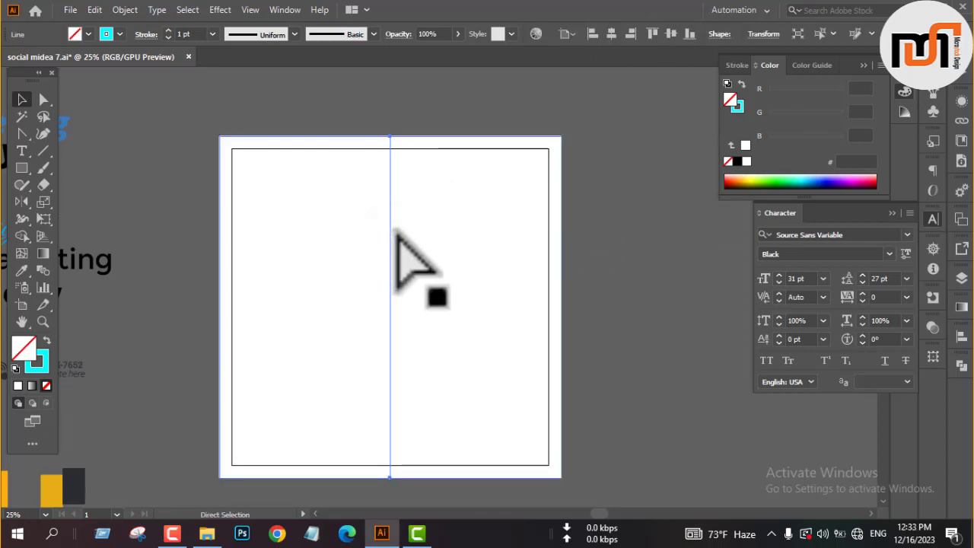
pyautogui.rightClick(605, 172)
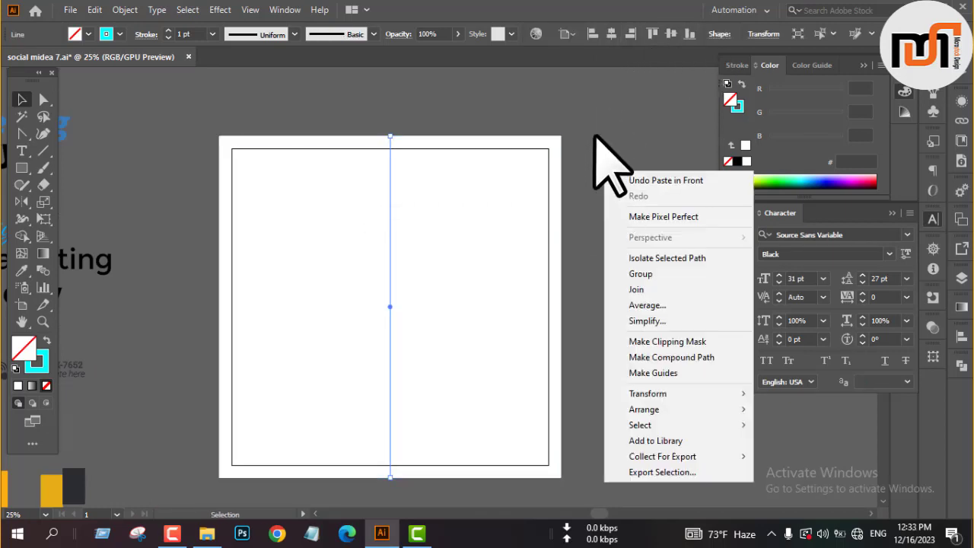
pyautogui.click(394, 165)
pyautogui.moveTo(396, 136); pyautogui.dragTo(509, 260)
pyautogui.hotkey('ctrl', 'z')
pyautogui.hotkey('ctrl', '2')
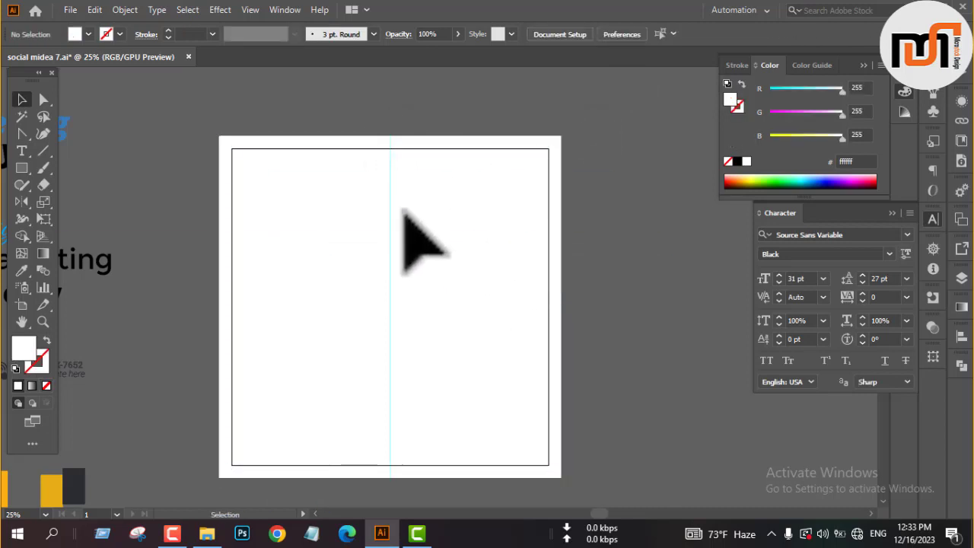
# Rotate the copied centre line 90° to form a horizontal centre line across the white square
pyautogui.click(392, 168)
pyautogui.moveTo(392, 137); pyautogui.dragTo(545, 308)
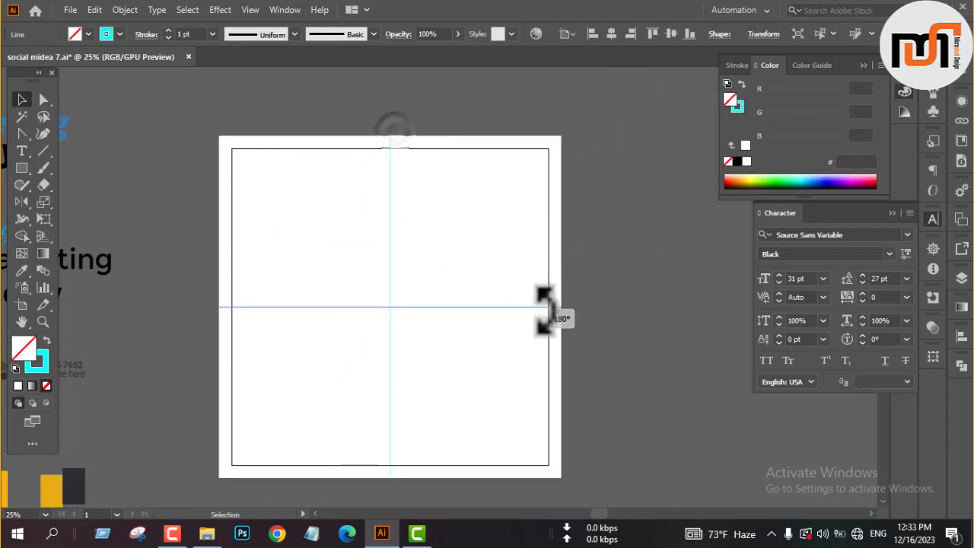
pyautogui.click(611, 257)
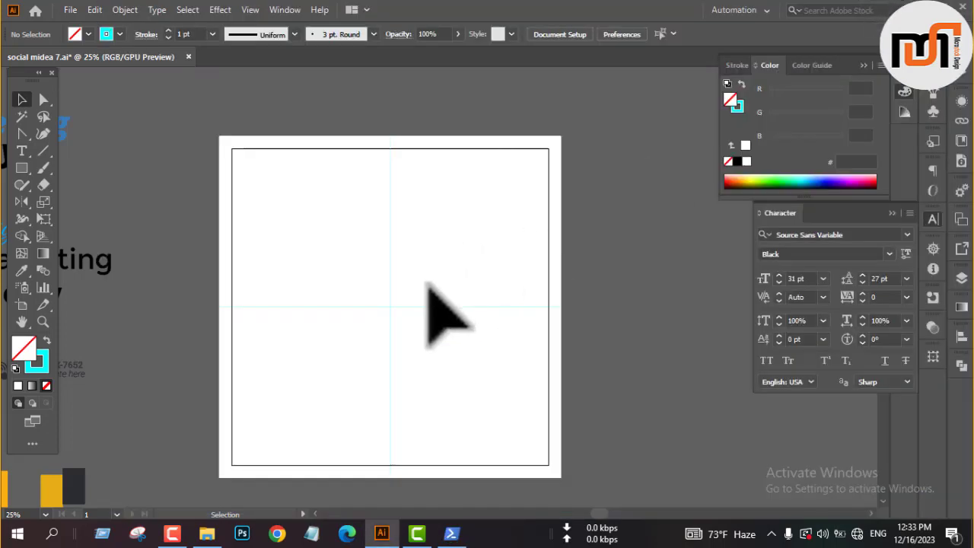
pyautogui.press('m')
pyautogui.click(598, 213)
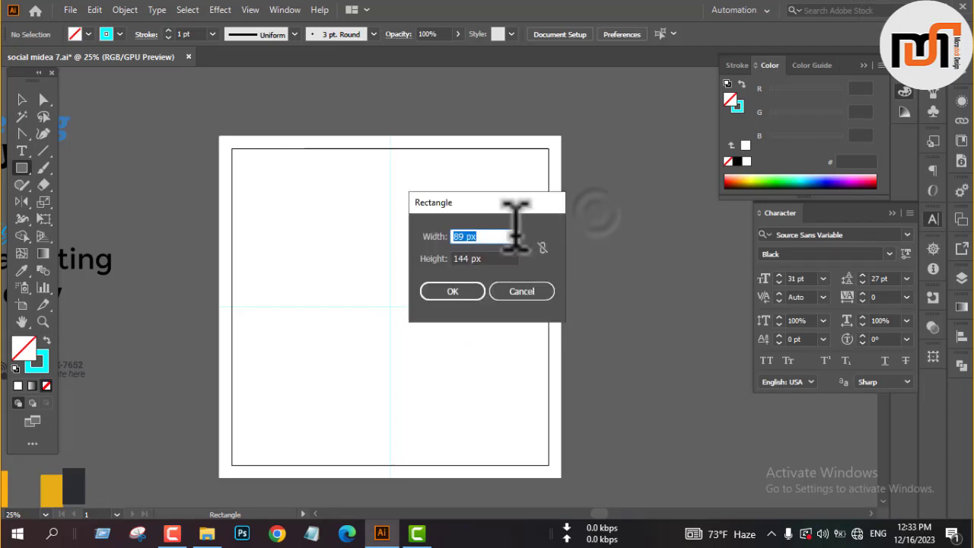
pyautogui.click(531, 294)
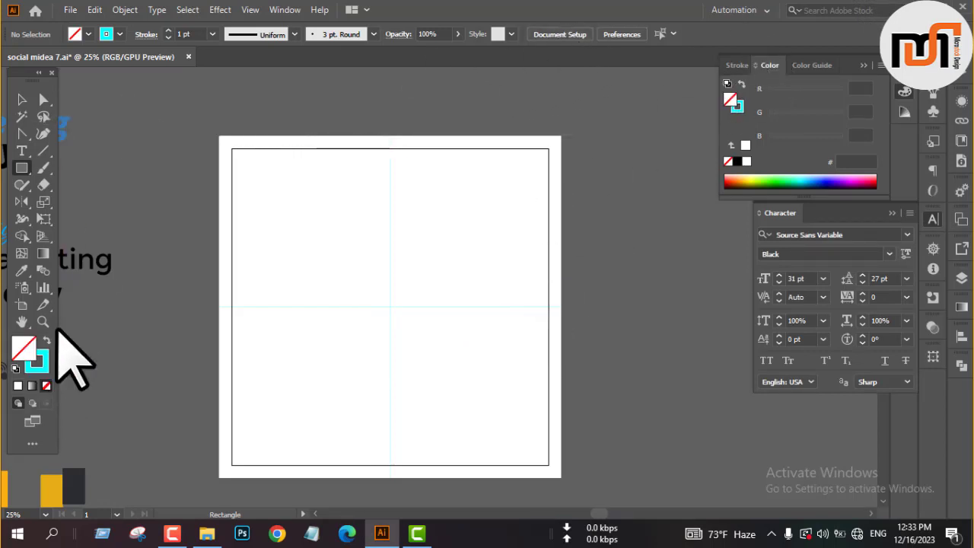
# Unlock all objects and check the width and height of the white background square
pyautogui.hotkey('ctrl', 'alt', '2')
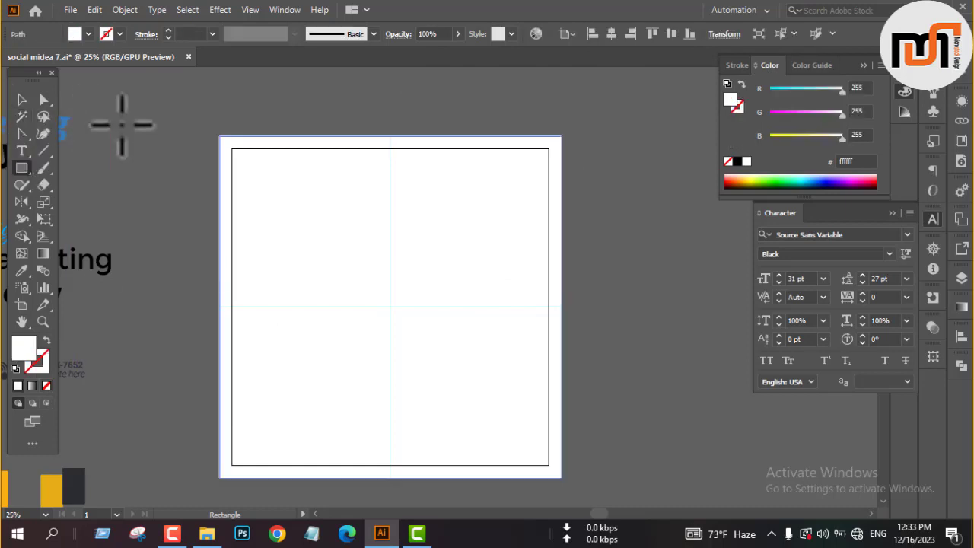
pyautogui.click(22, 100)
pyautogui.click(131, 150)
pyautogui.click(271, 187)
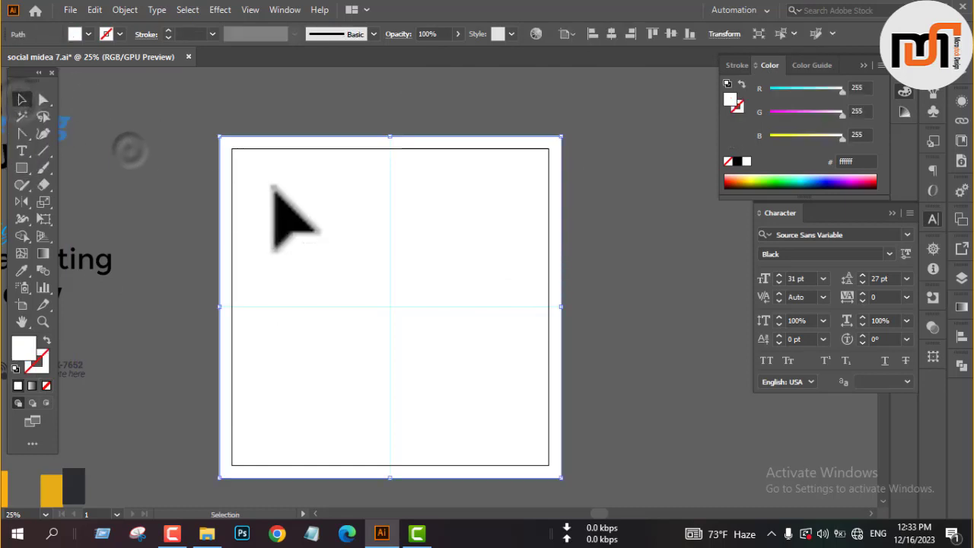
pyautogui.click(730, 35)
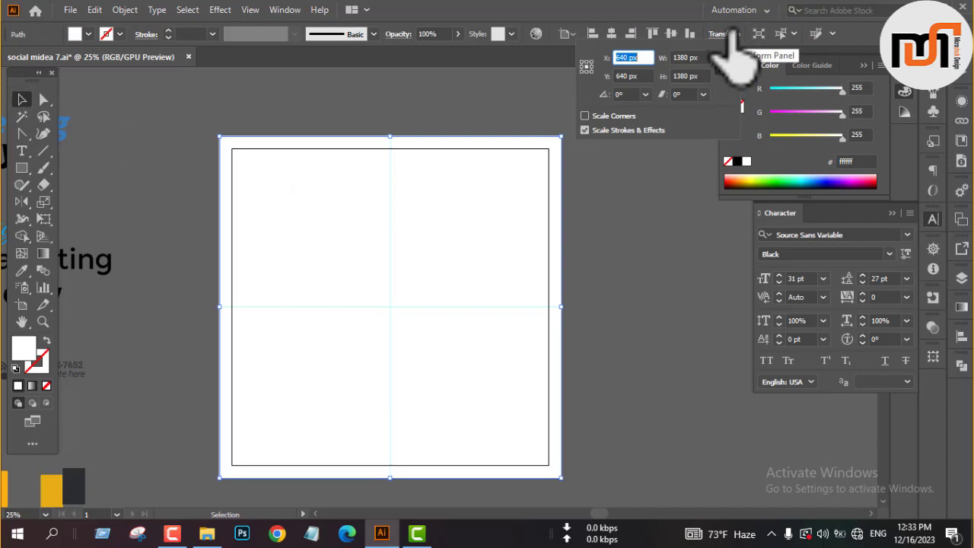
pyautogui.click(731, 34)
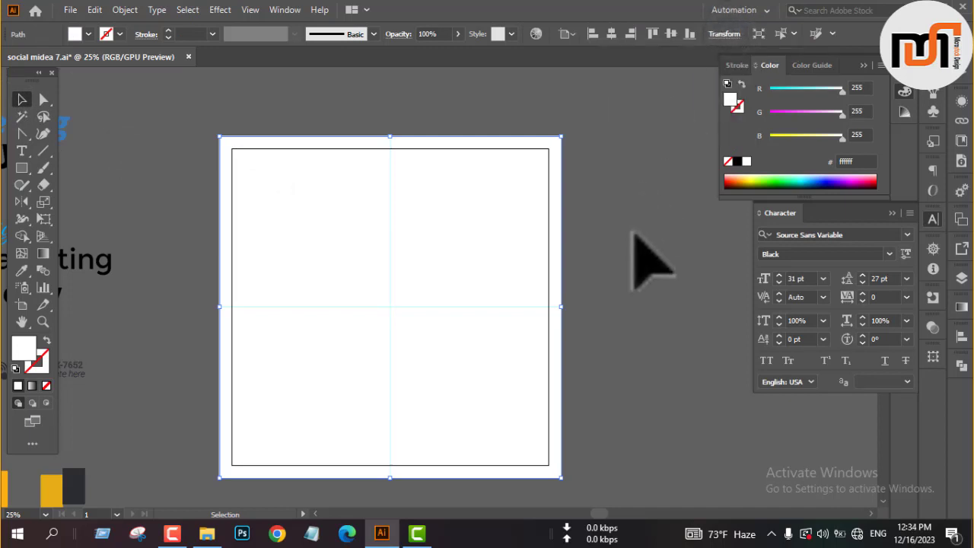
# Switch to Calculator, divide the square's 1380 px side by 3, and close Calculator
pyautogui.click(16, 533)
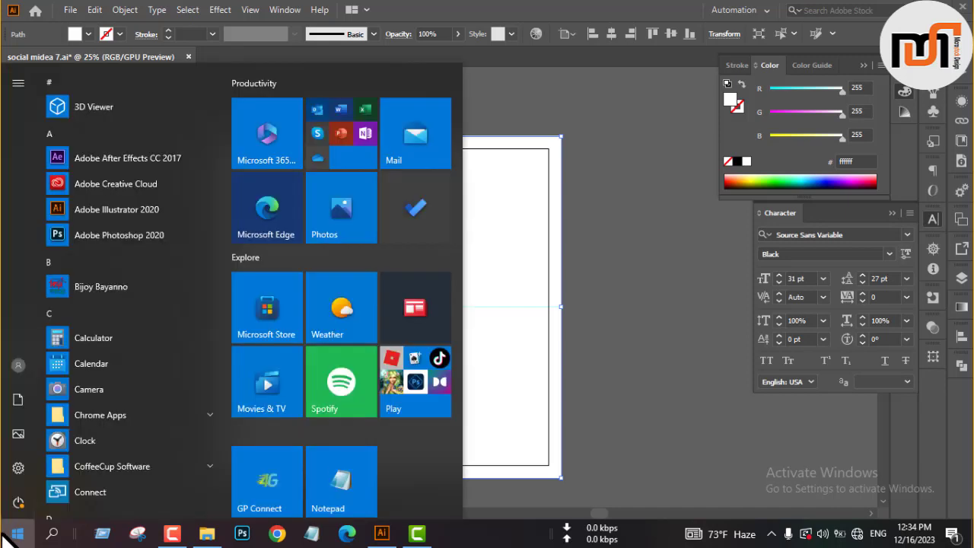
pyautogui.click(92, 340)
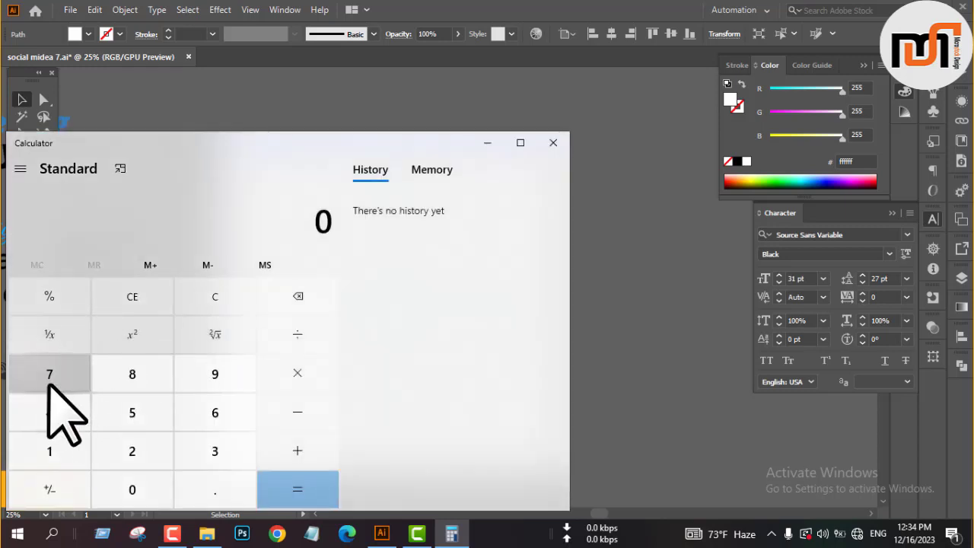
pyautogui.click(63, 449)
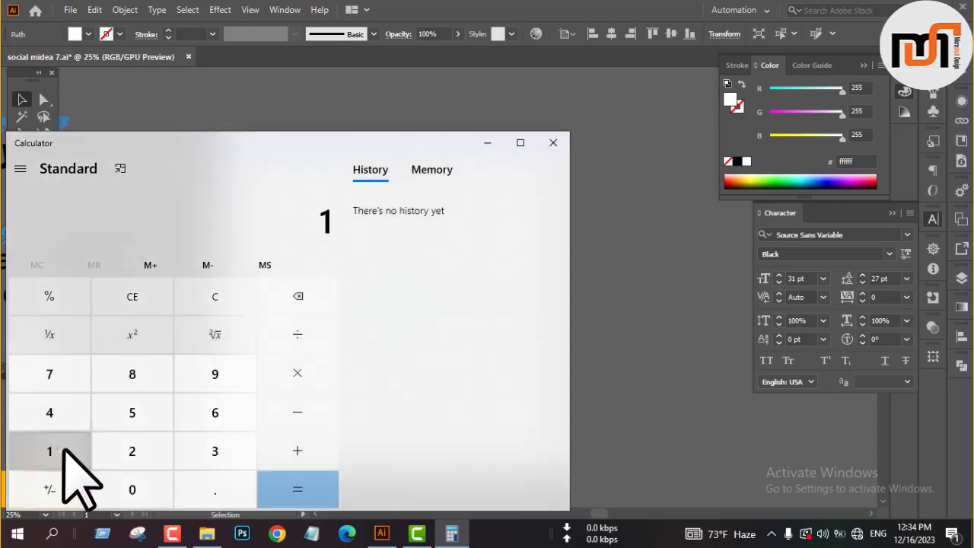
pyautogui.click(217, 451)
pyautogui.click(134, 374)
pyautogui.click(133, 488)
pyautogui.click(298, 338)
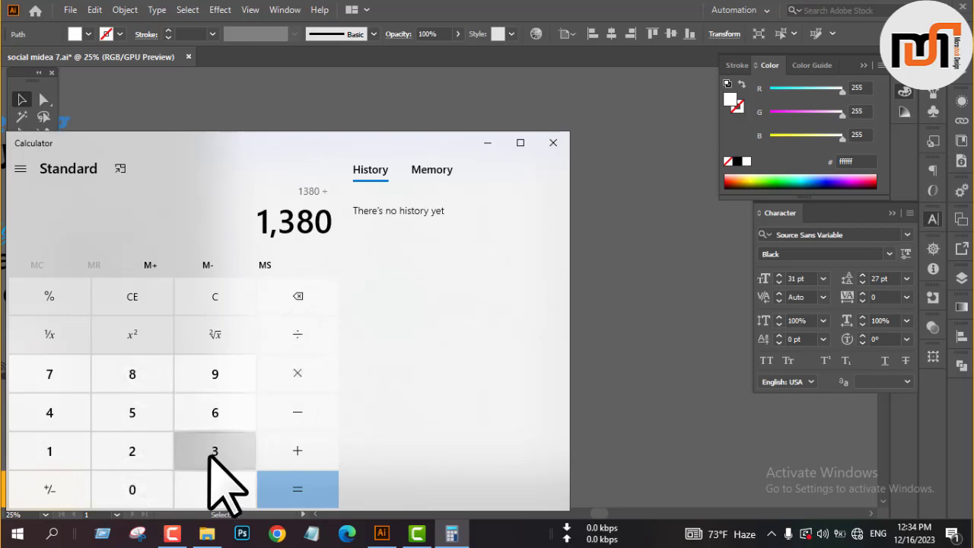
pyautogui.click(316, 483)
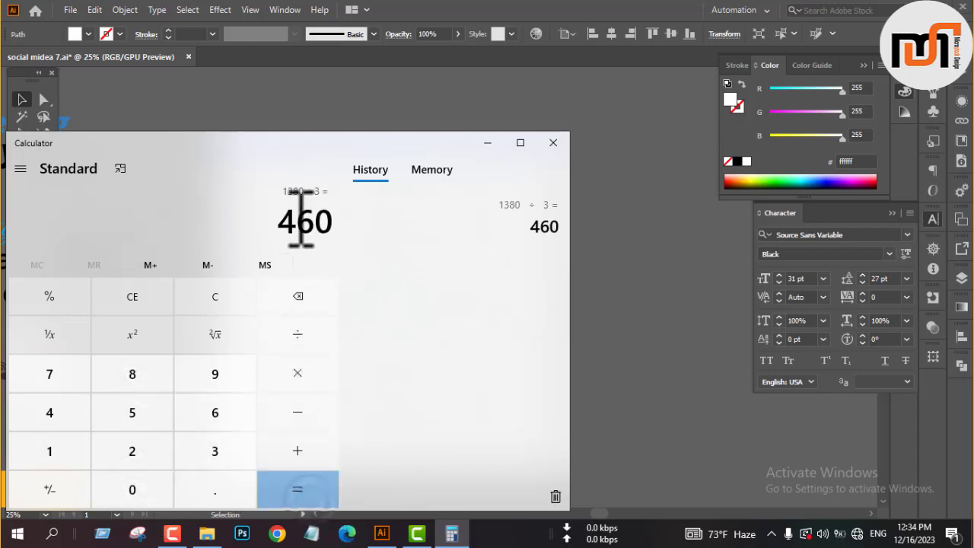
pyautogui.click(553, 143)
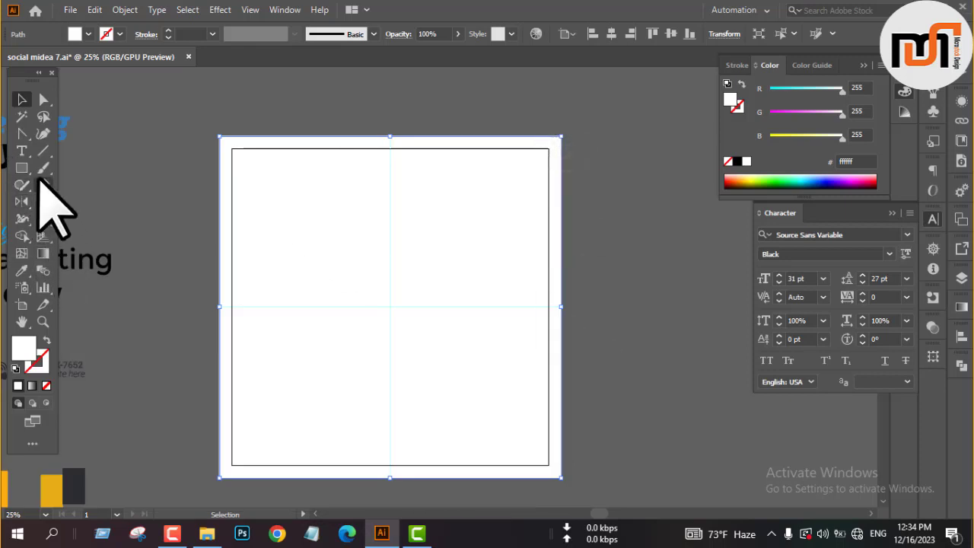
# Create a rectangle 460 px wide and 744.2697 px high, and rotate it 90° into landscape orientation
pyautogui.click(490, 252)
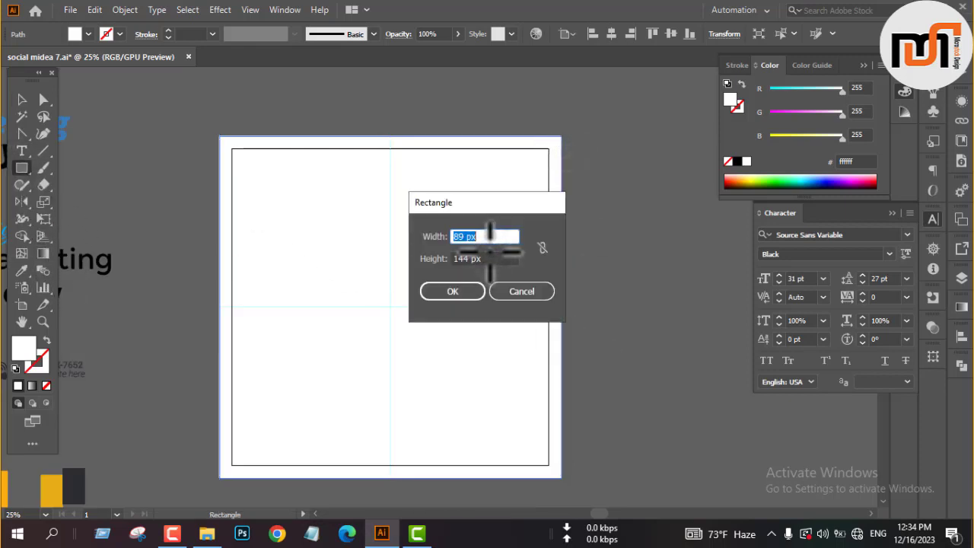
pyautogui.click(543, 247)
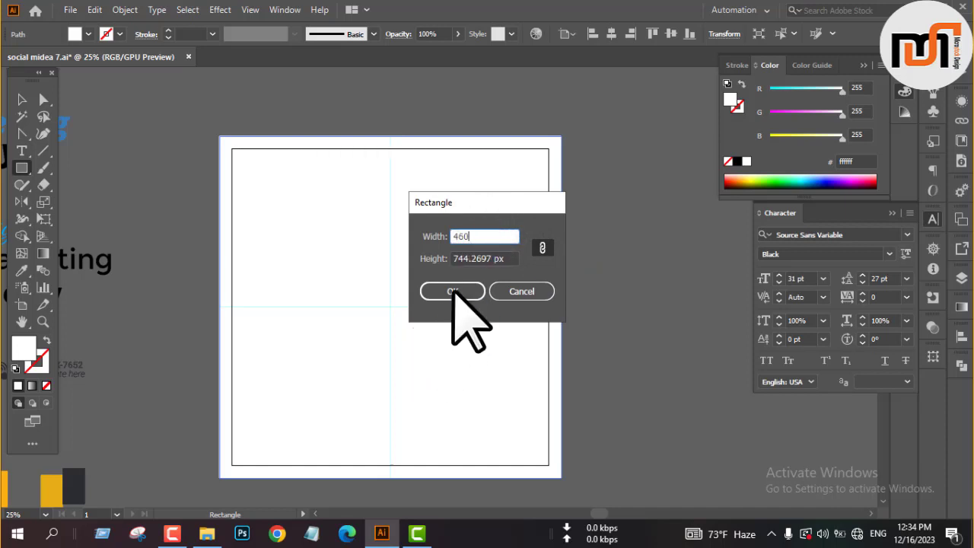
pyautogui.click(542, 248)
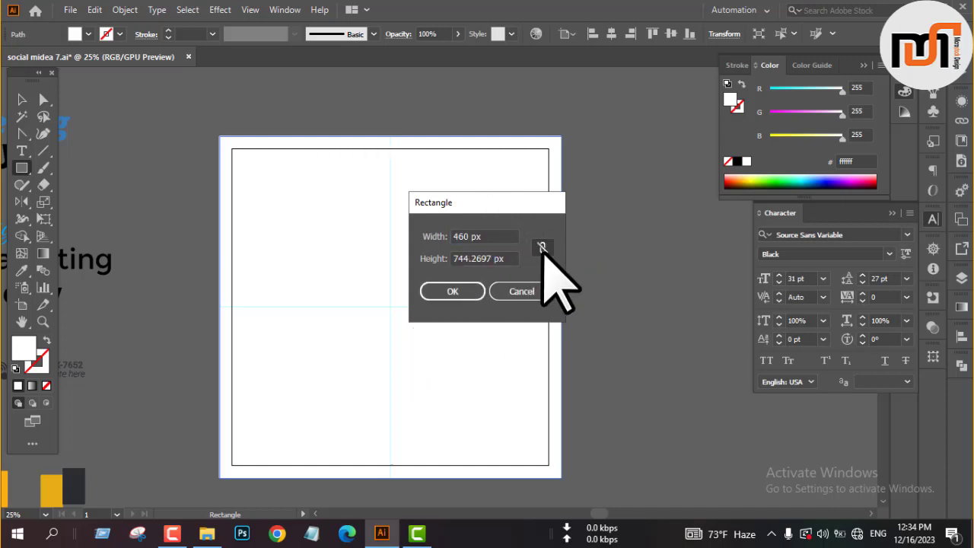
pyautogui.click(452, 292)
pyautogui.press('v')
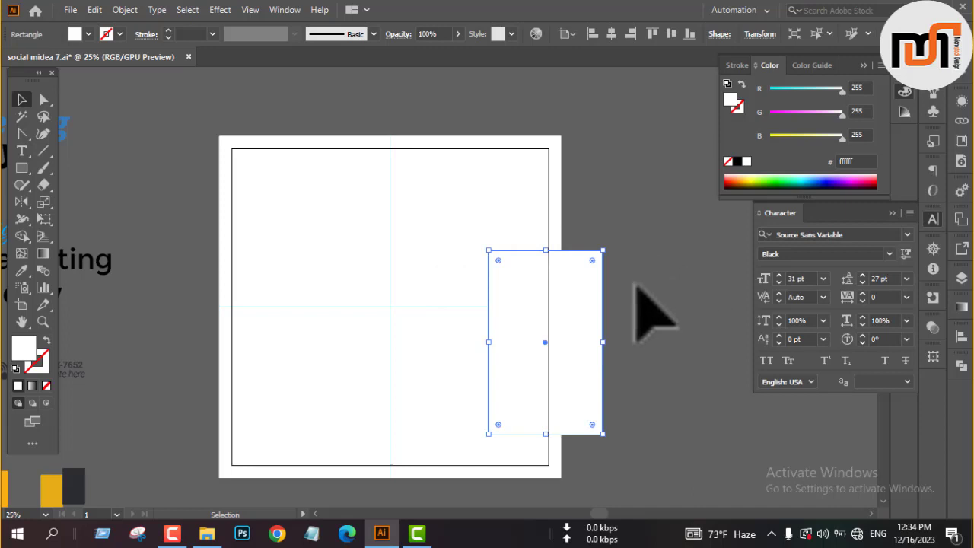
pyautogui.moveTo(609, 250); pyautogui.dragTo(653, 398)
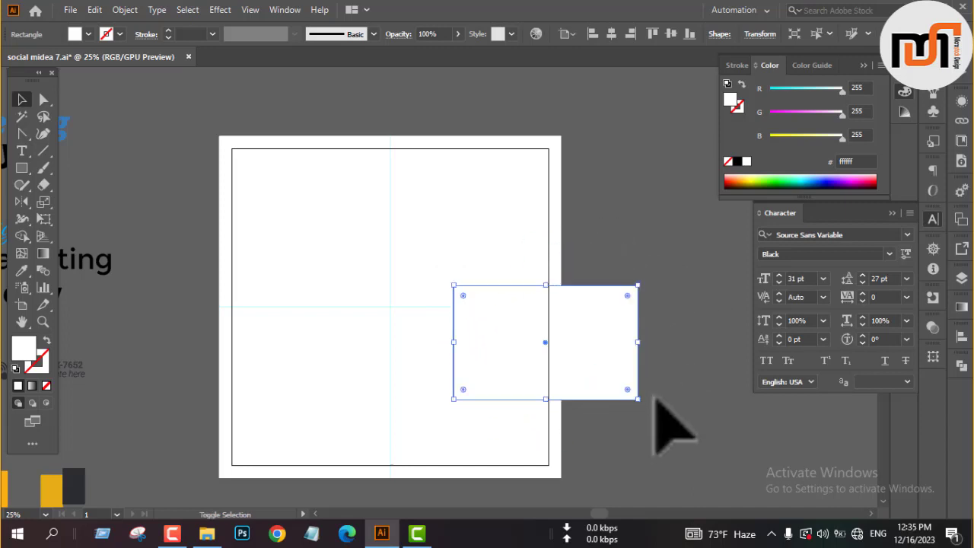
# Fill the rectangle with green (22b573) and place it horizontally centred against the top edge of the white square
pyautogui.click(86, 33)
pyautogui.click(80, 68)
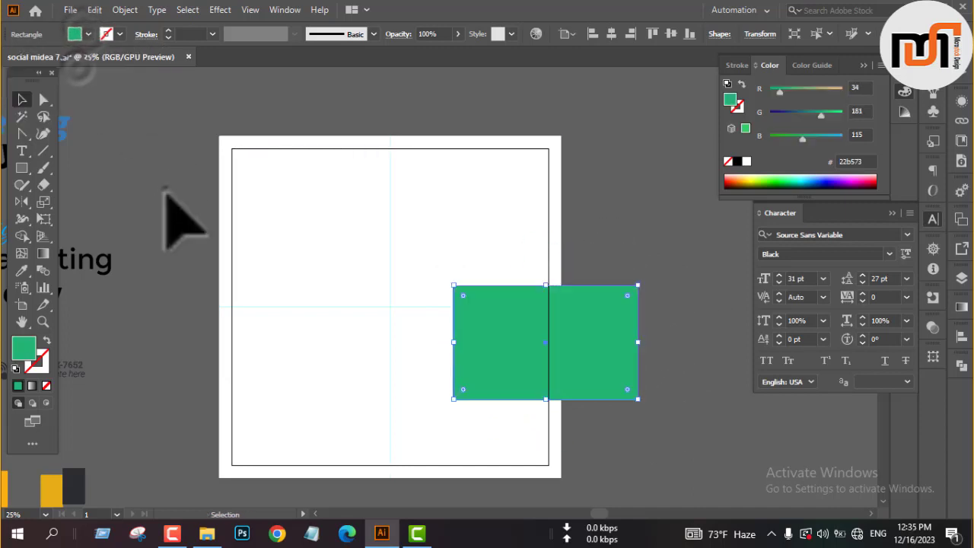
pyautogui.moveTo(618, 356); pyautogui.dragTo(426, 225)
pyautogui.click(652, 33)
pyautogui.hotkey('ctrl', '=')
pyautogui.hotkey('ctrl', '-')
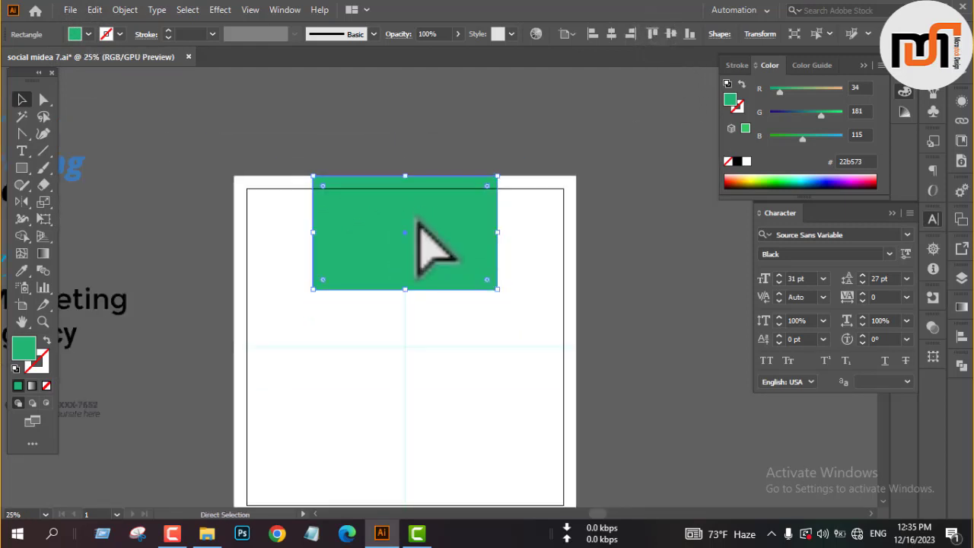
# Place a copy of the green rectangle centred against the bottom edge of the white square
pyautogui.click(690, 34)
pyautogui.scroll(-2, 413, 457)
pyautogui.scroll(3, 424, 430)
pyautogui.moveTo(424, 363); pyautogui.dragTo(425, 396)
pyautogui.click(384, 459)
# Add anchor points where the vertical centre line meets the inner edges of the lower and upper green rectangles
pyautogui.scroll(2, 401, 196)
pyautogui.scroll(3, 388, 198)
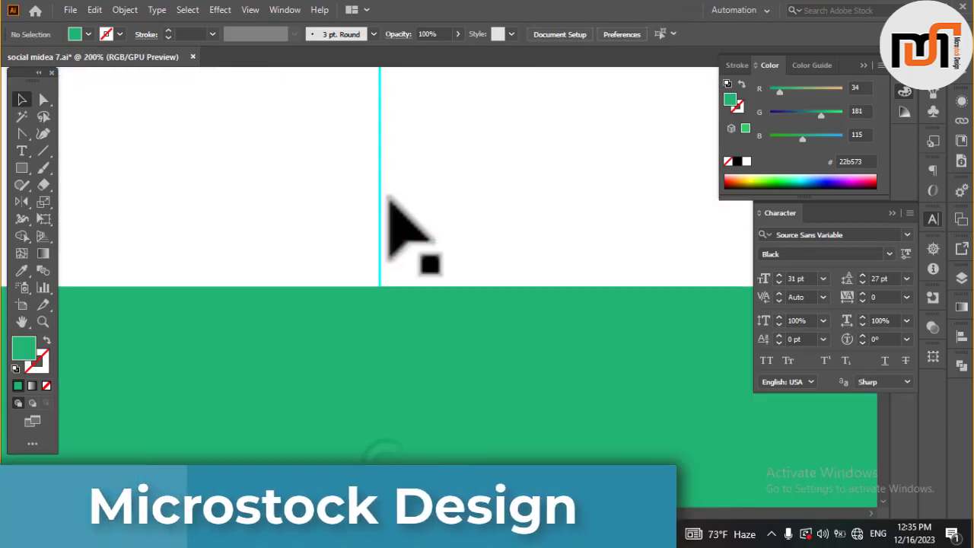
pyautogui.press('p')
pyautogui.click(380, 286)
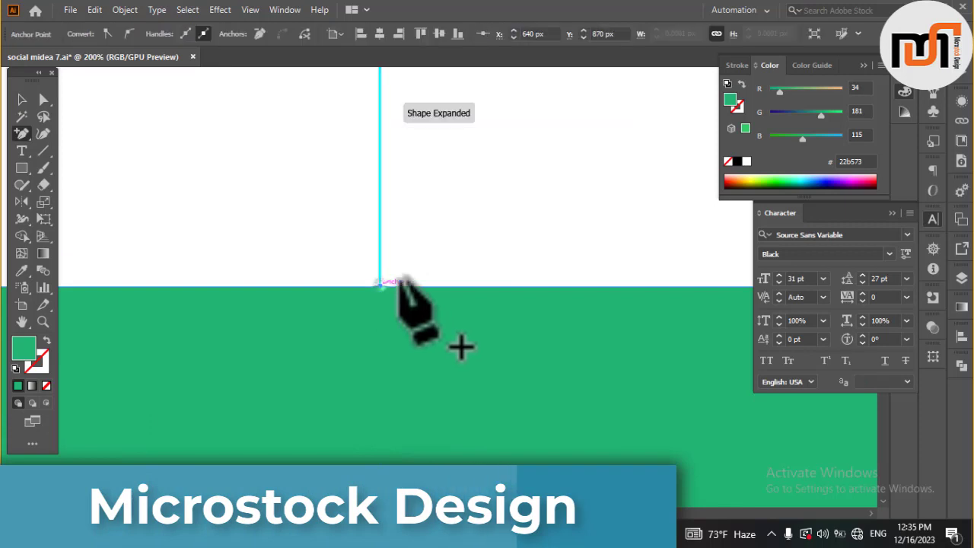
pyautogui.scroll(-5, 409, 269)
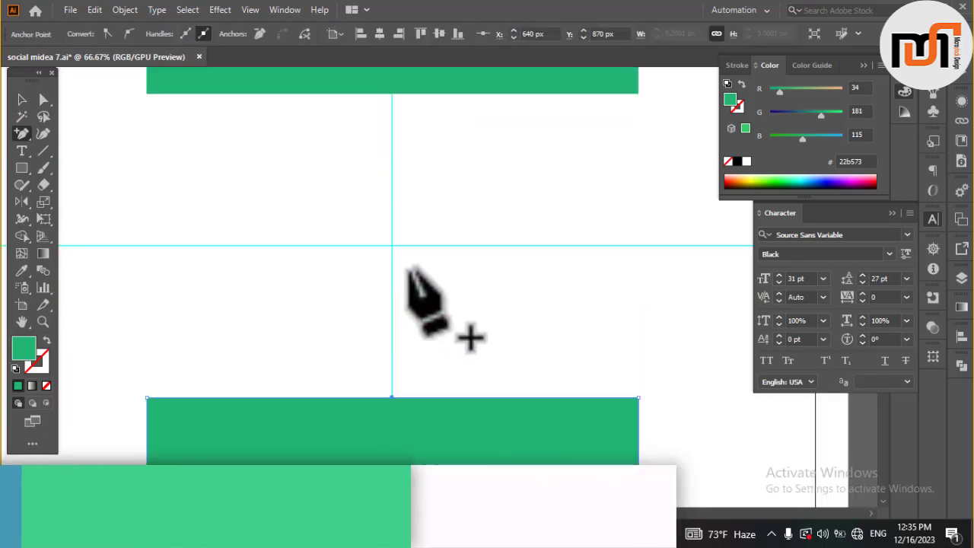
pyautogui.scroll(2, 385, 271)
pyautogui.scroll(9, 388, 274)
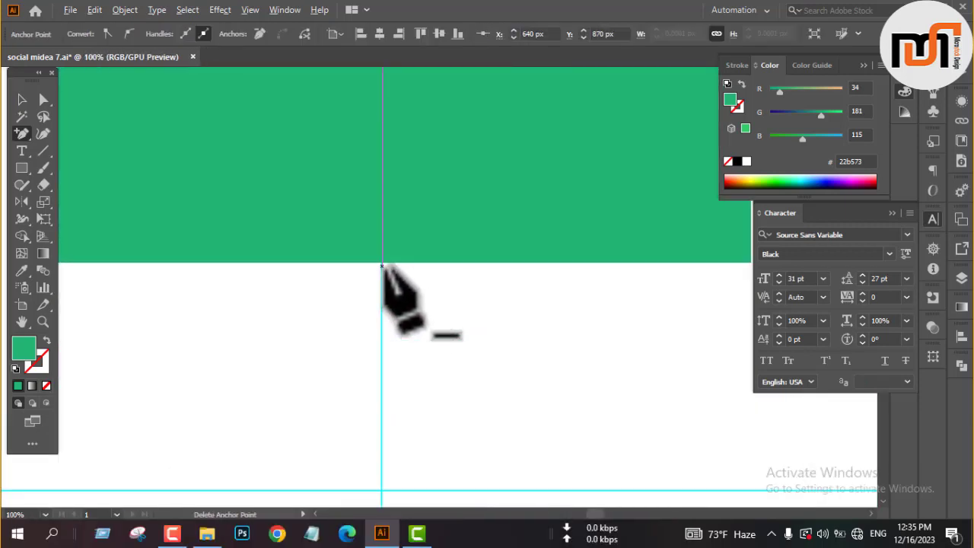
pyautogui.click(357, 246)
pyautogui.scroll(-9, 358, 246)
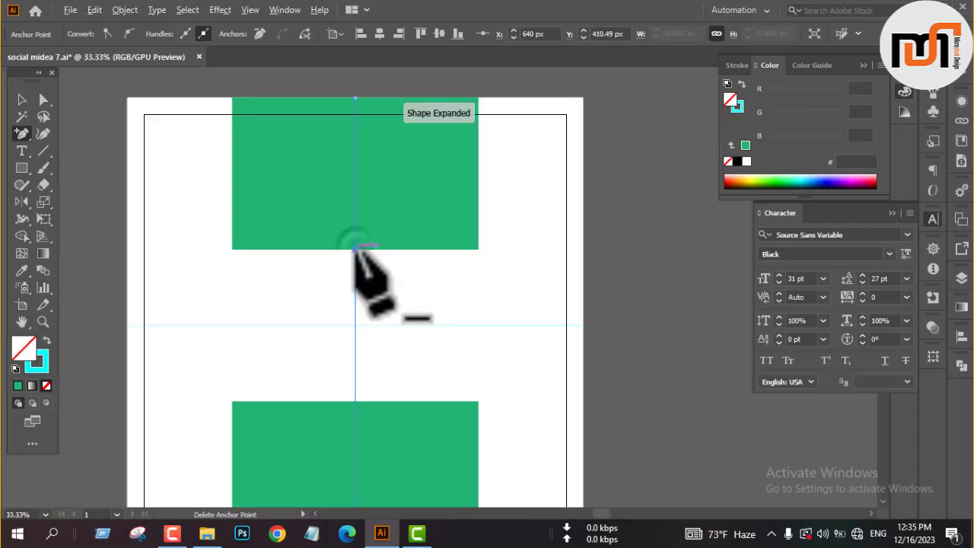
# Delete the upper green rectangle and move the lower one aside, past the square's right edge
pyautogui.press('v')
pyautogui.click(650, 308)
pyautogui.click(352, 219)
pyautogui.press('Delete')
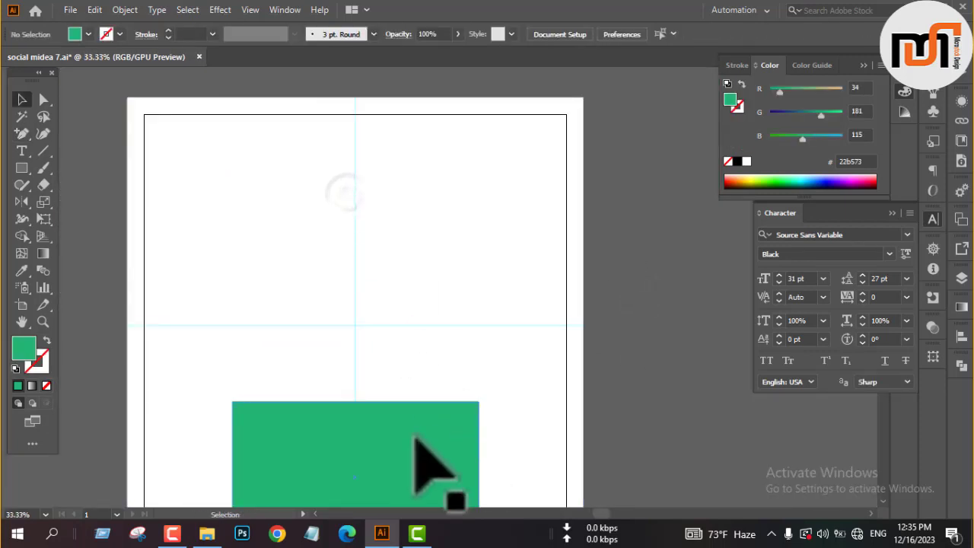
pyautogui.moveTo(424, 468); pyautogui.dragTo(742, 390)
# Try to bend the lower part of the vertical centre line into a curve with the Anchor Point tool
pyautogui.click(370, 468)
pyautogui.scroll(-3, 355, 446)
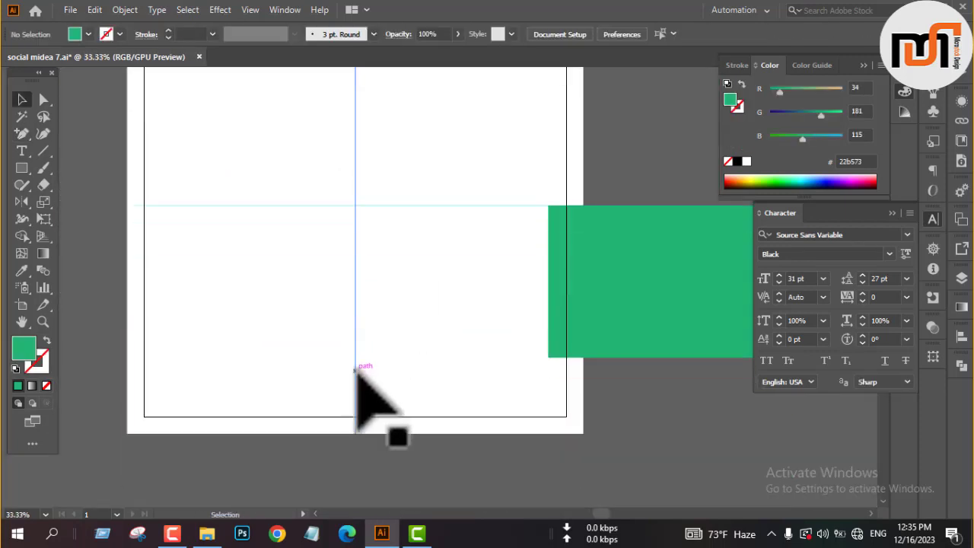
pyautogui.hotkey('shift', 'c')
pyautogui.click(355, 371)
pyautogui.moveTo(355, 367); pyautogui.dragTo(382, 372)
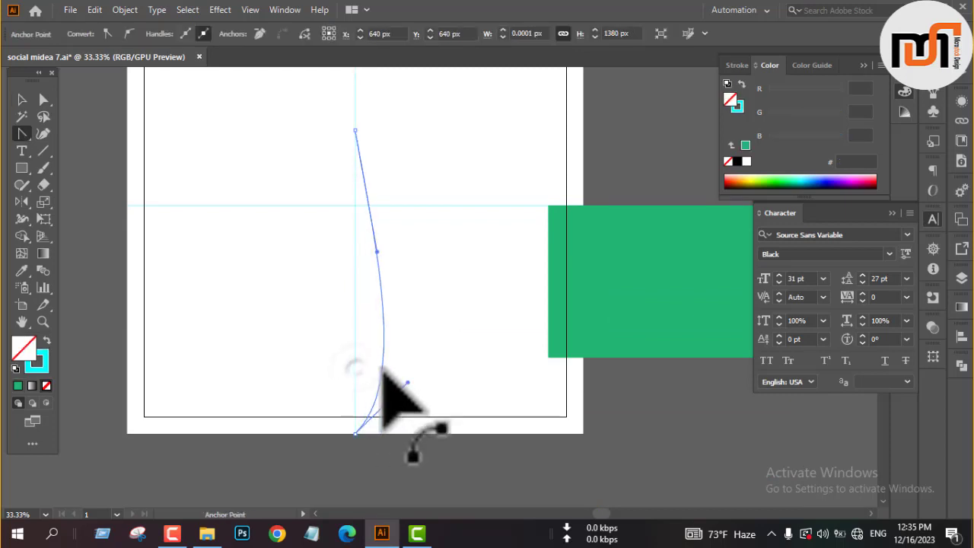
pyautogui.hotkey('ctrl', 'z')
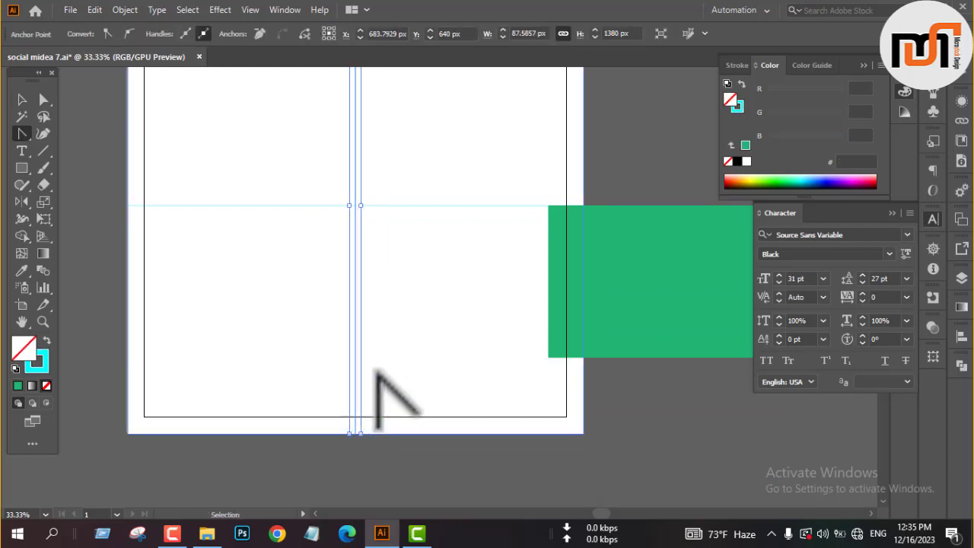
pyautogui.press('v')
pyautogui.click(648, 413)
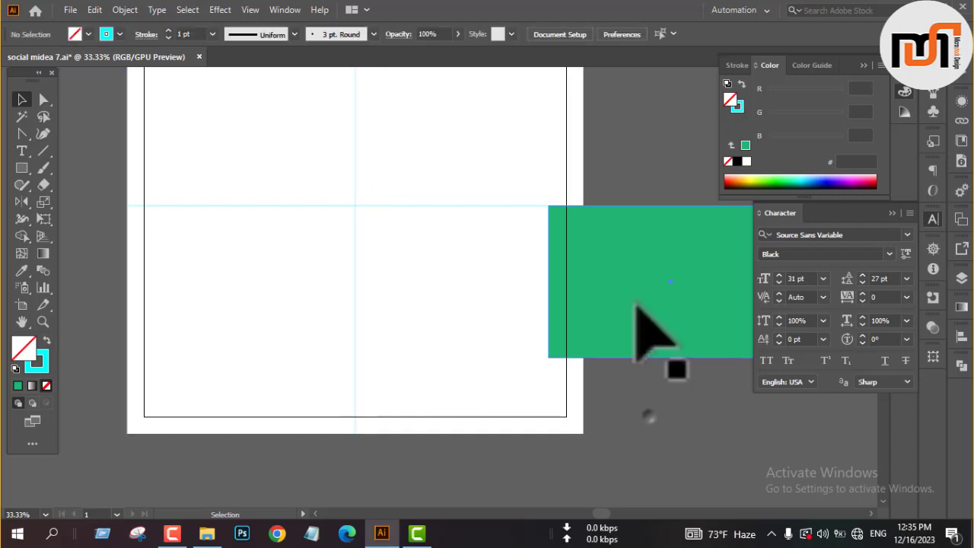
# Return the green rectangle to the square's bottom edge and add an anchor point to the vertical centre line at the rectangle's upper edge
pyautogui.moveTo(638, 305); pyautogui.dragTo(355, 374)
pyautogui.scroll(10, 355, 267)
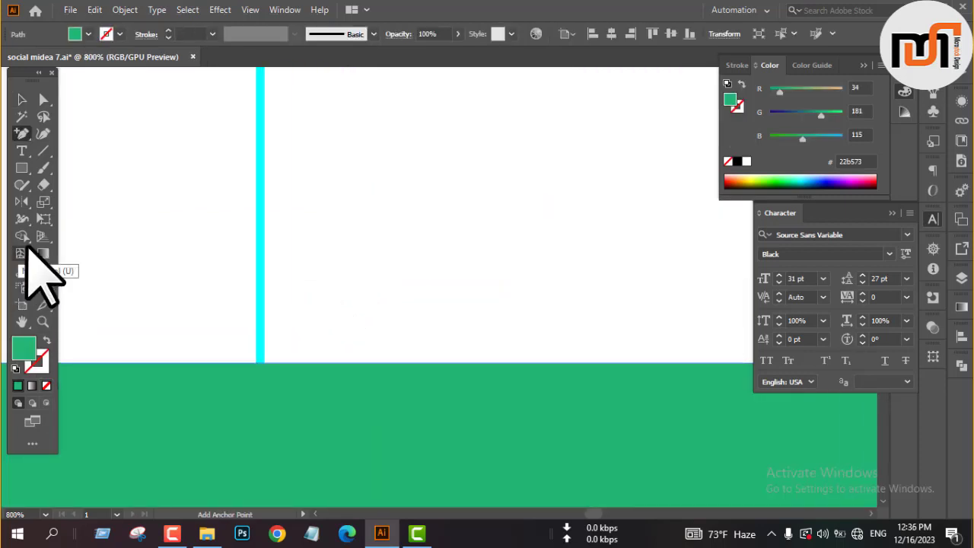
pyautogui.click(260, 357)
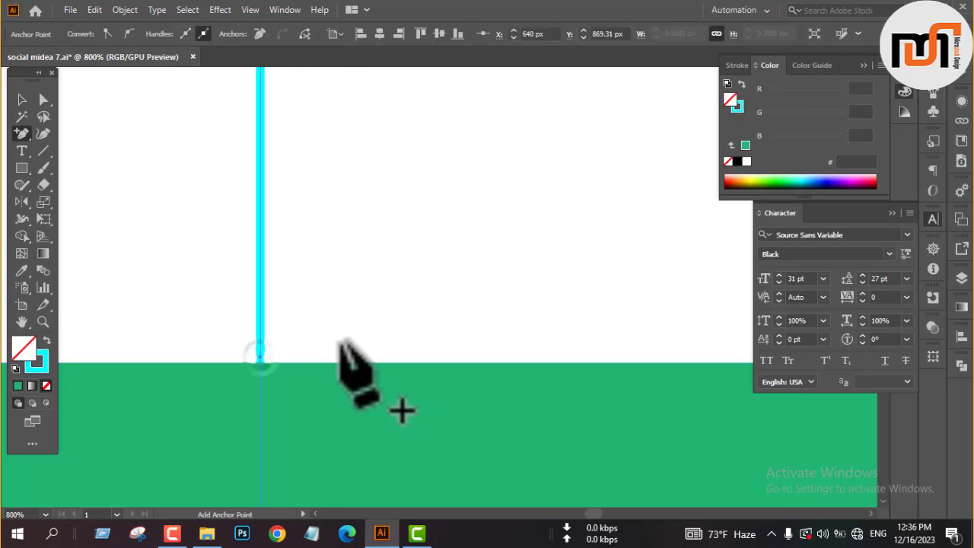
# Move the green rectangle away from the white square to clear the vertical centre line
pyautogui.press('v')
pyautogui.scroll(-12, 341, 370)
pyautogui.moveTo(329, 366); pyautogui.dragTo(562, 372)
pyautogui.scroll(4, 280, 378)
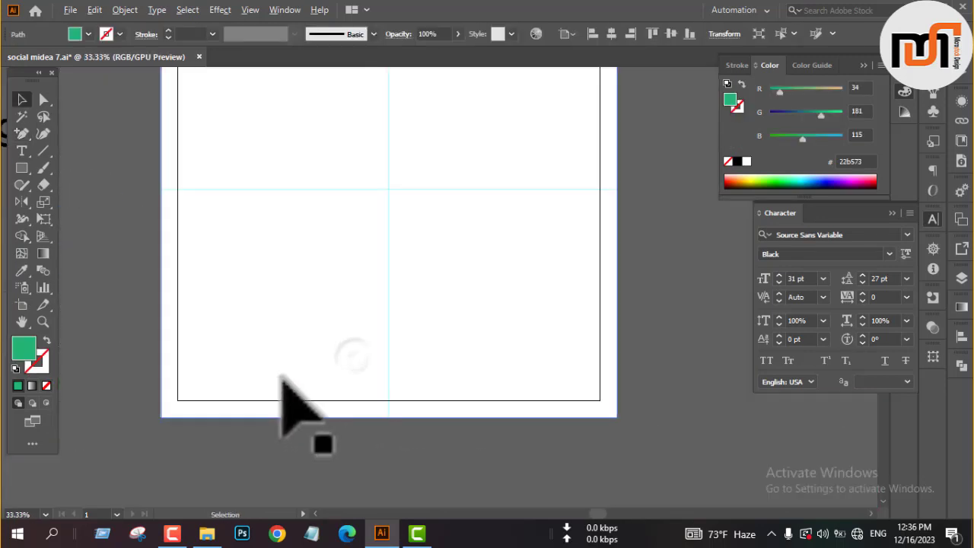
# Bend the vertical centre line into a wave, curving its lower and upper thirds rightward and its middle third leftward
pyautogui.hotkey('shift', 'c')
pyautogui.moveTo(446, 324); pyautogui.dragTo(496, 347)
pyautogui.scroll(-3, 398, 392)
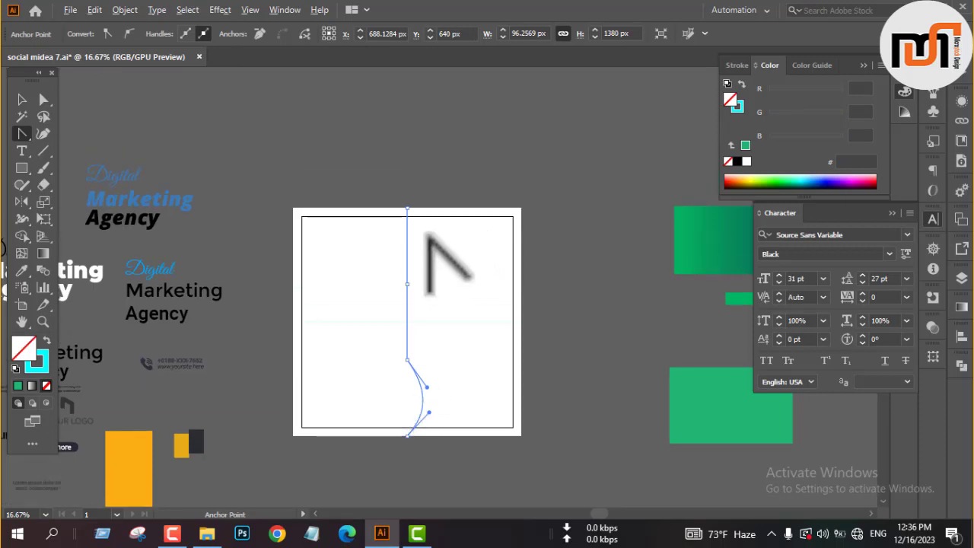
pyautogui.scroll(3, 428, 236)
pyautogui.moveTo(367, 257); pyautogui.dragTo(414, 260)
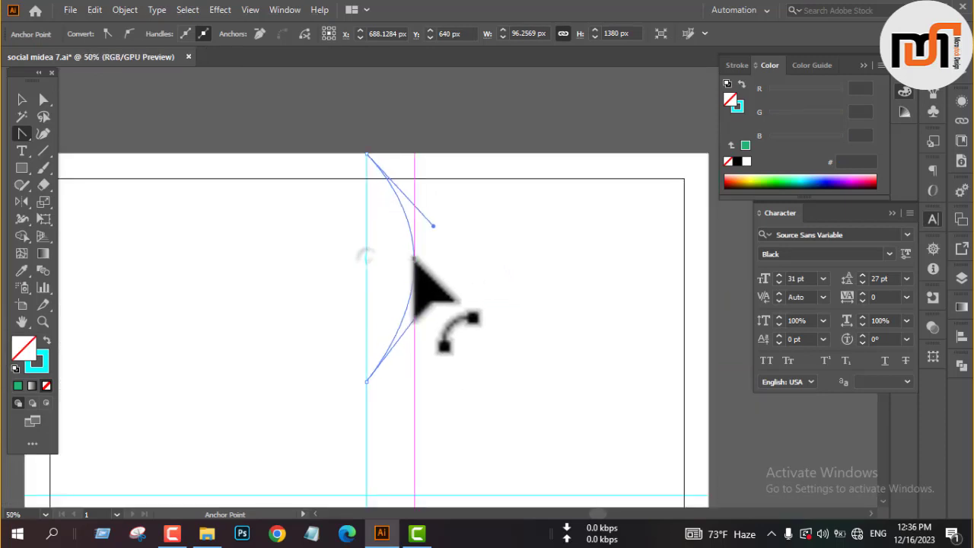
pyautogui.scroll(-1, 450, 226)
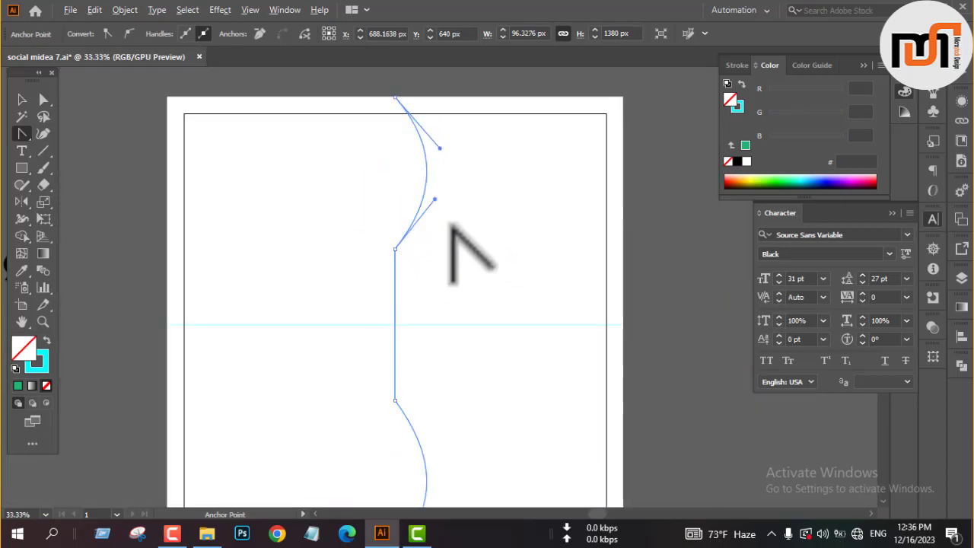
pyautogui.moveTo(398, 315); pyautogui.dragTo(348, 322)
pyautogui.press('v')
pyautogui.click(472, 303)
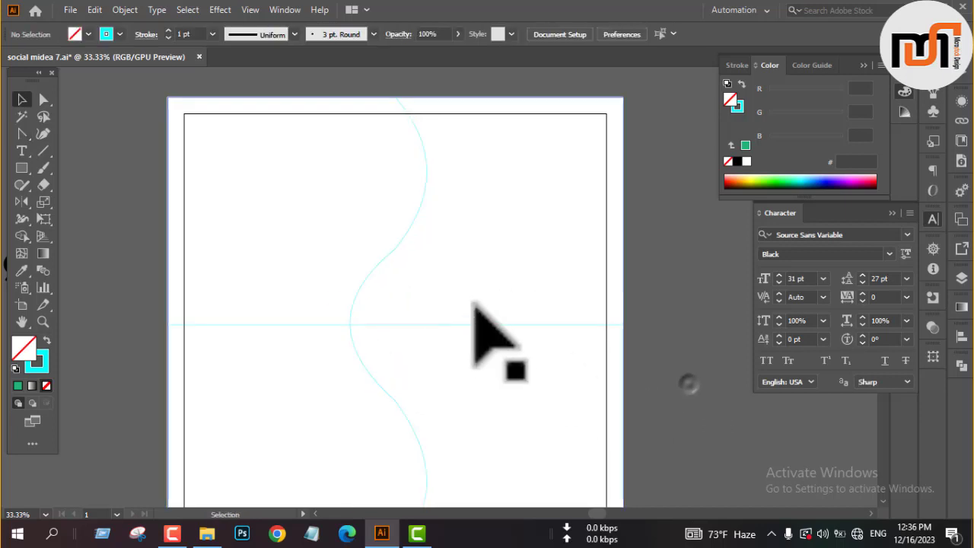
# Smooth the two joints of the wavy line with the Smooth tool
pyautogui.click(388, 251)
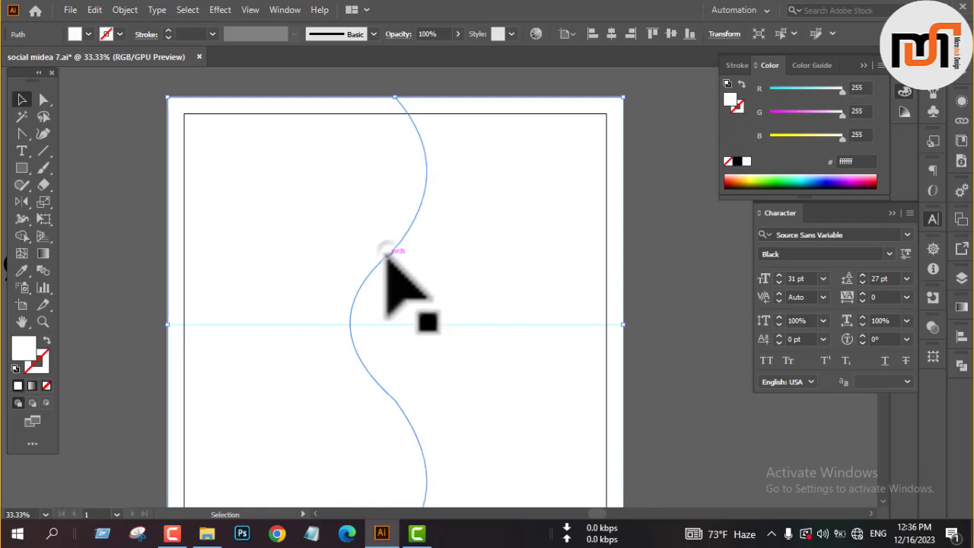
pyautogui.click(22, 185)
pyautogui.click(91, 221)
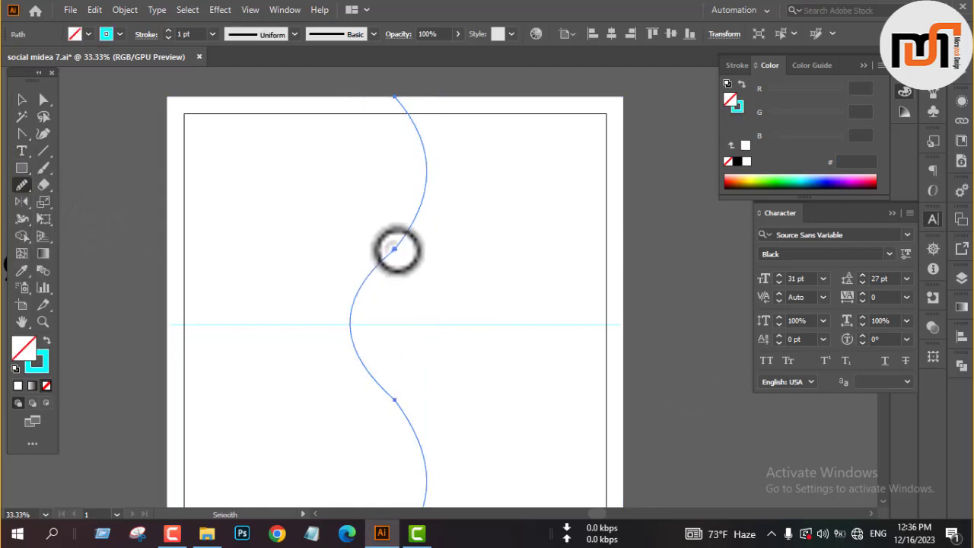
pyautogui.moveTo(372, 272)
pyautogui.mouseDown()
pyautogui.moveTo(391, 405)
pyautogui.moveTo(431, 445)
pyautogui.mouseUp()
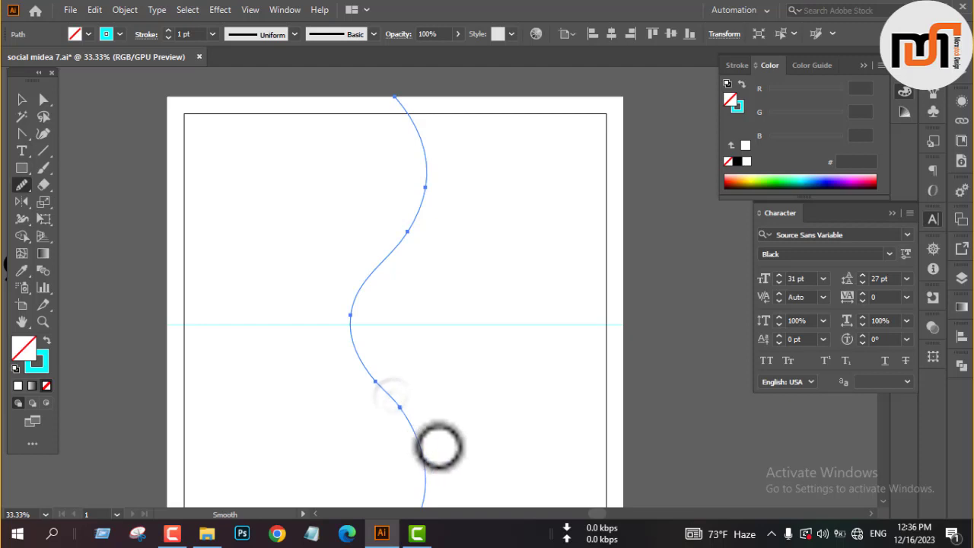
pyautogui.press('v')
pyautogui.click(692, 411)
# Extend the wavy line from its lower end with the Pen tool around the square's left side and close it at its upper end
pyautogui.scroll(-3, 674, 403)
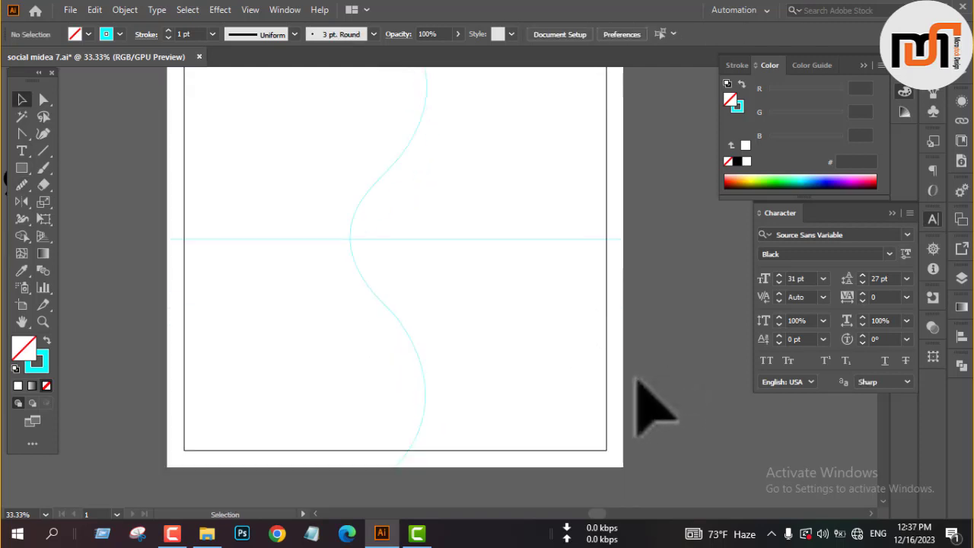
pyautogui.scroll(2, 638, 380)
pyautogui.scroll(-1, 626, 379)
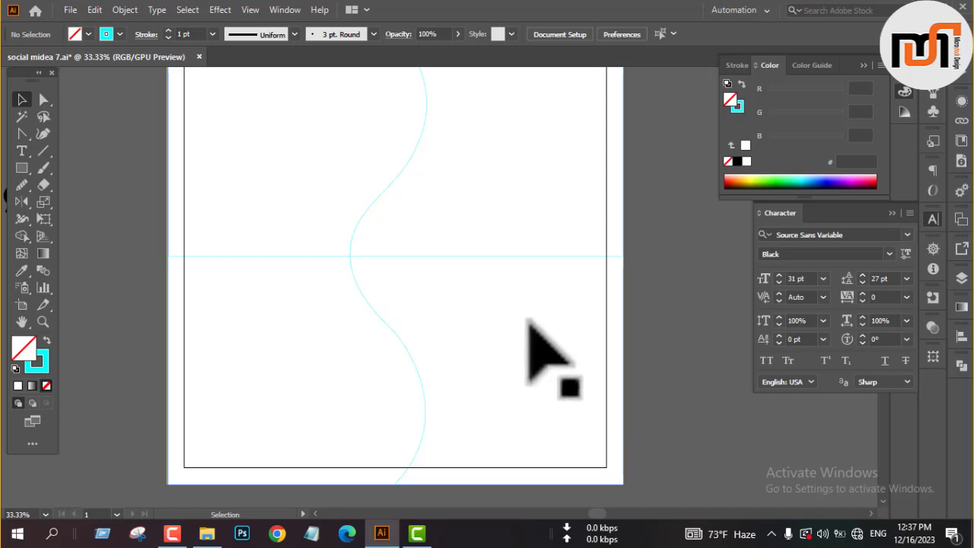
pyautogui.press('p')
pyautogui.scroll(-1, 457, 343)
pyautogui.click(394, 222)
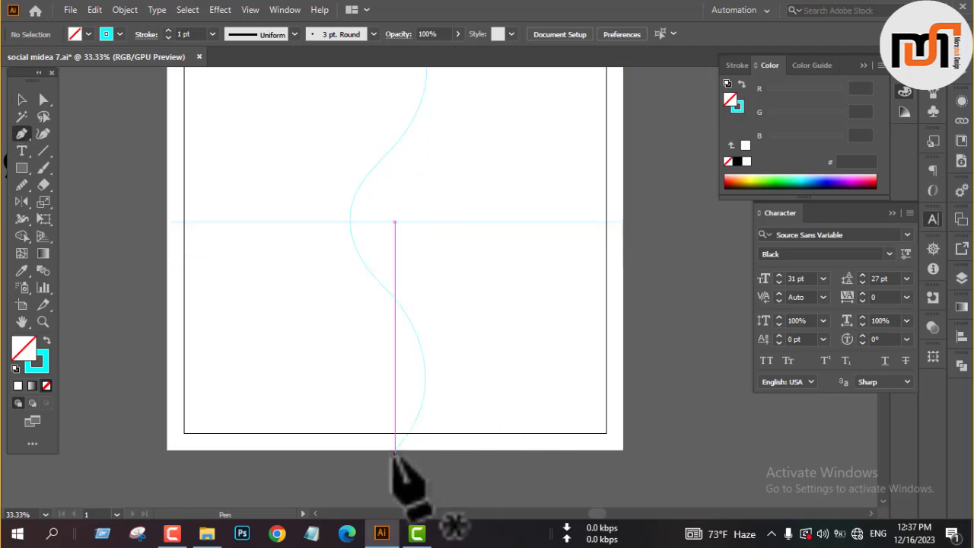
pyautogui.click(394, 450)
pyautogui.click(337, 513)
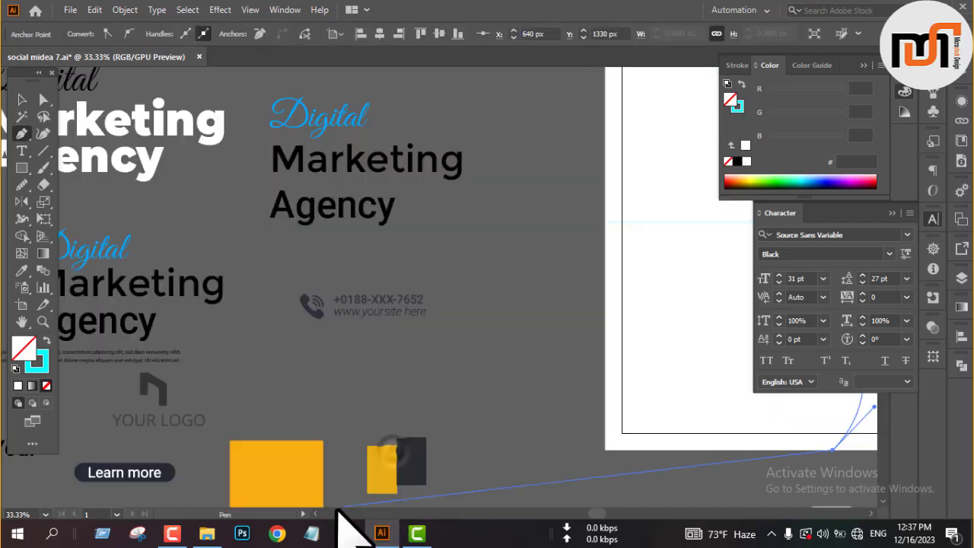
pyautogui.click(767, 487)
pyautogui.moveTo(711, 492); pyautogui.dragTo(460, 462)
pyautogui.scroll(-2, 423, 459)
pyautogui.click(328, 487)
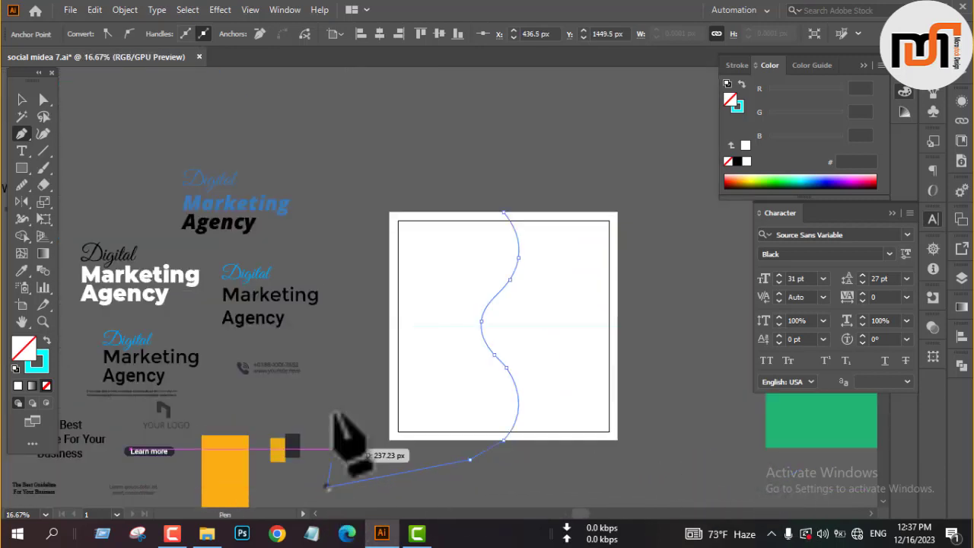
pyautogui.click(327, 157)
pyautogui.click(504, 213)
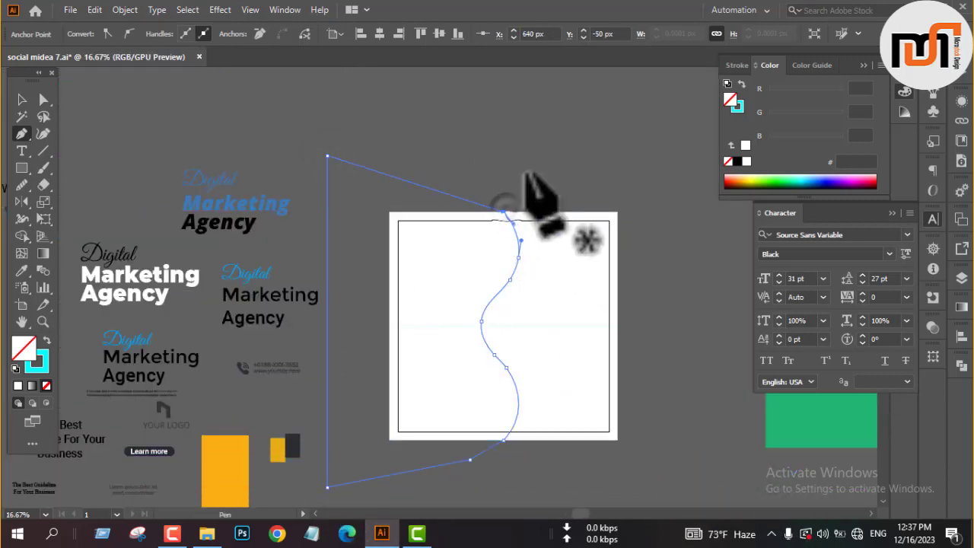
# Fill the closed wavy shape with yellow (e7ad15) sampled from the small swatch beside the artboard
pyautogui.press('v')
pyautogui.press('i')
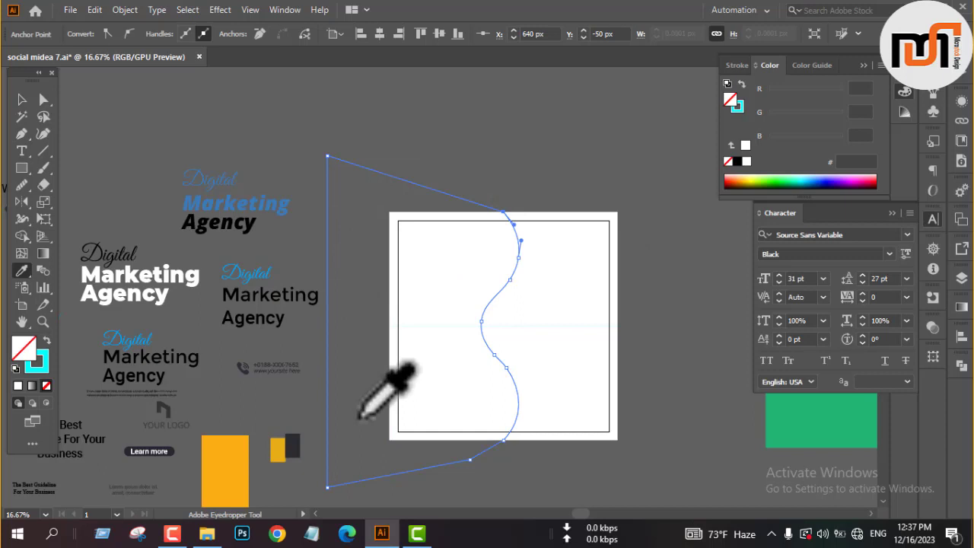
pyautogui.click(290, 447)
pyautogui.press('v')
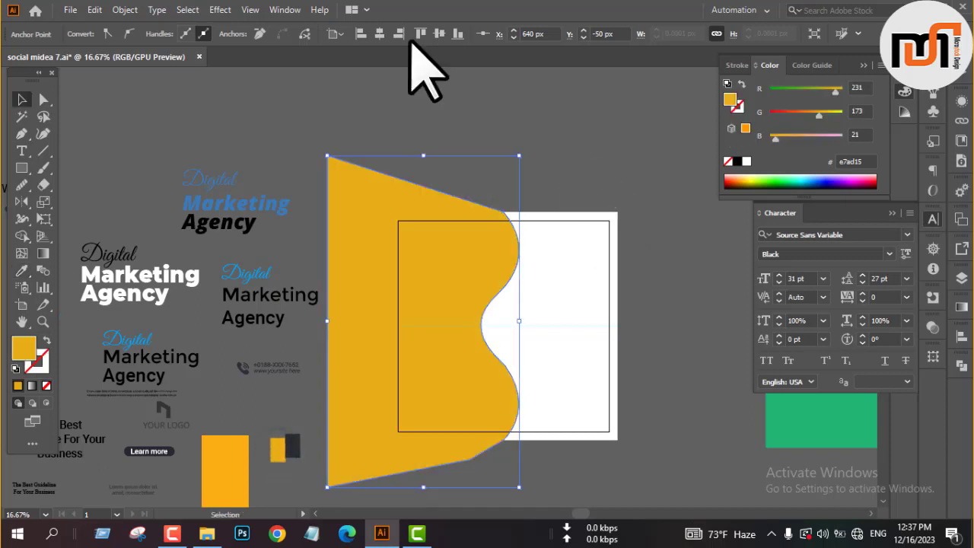
pyautogui.click(181, 140)
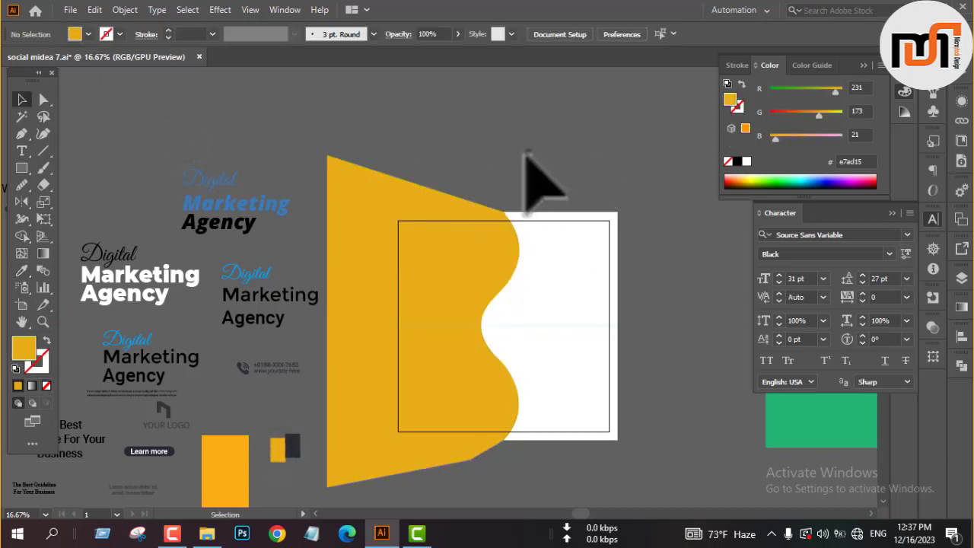
# Trim away the part of the yellow shape outside the white square using the Shape Builder
pyautogui.moveTo(533, 175); pyautogui.dragTo(446, 294)
pyautogui.click(21, 236)
pyautogui.keyDown('alt'); pyautogui.click(355, 228); pyautogui.keyUp('alt')
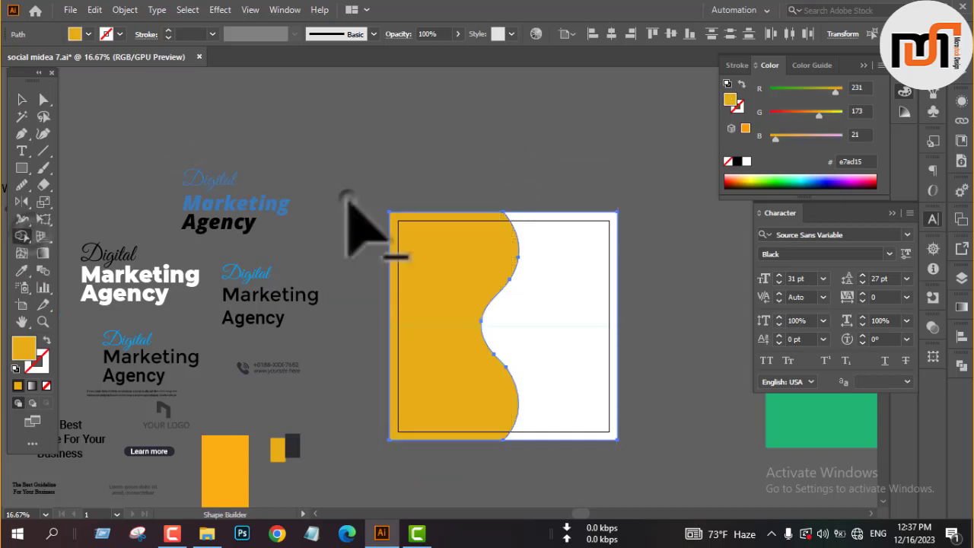
pyautogui.press('v')
pyautogui.click(543, 157)
# Change the trimmed wavy shape's fill to light grey (e6e6e6)
pyautogui.click(584, 273)
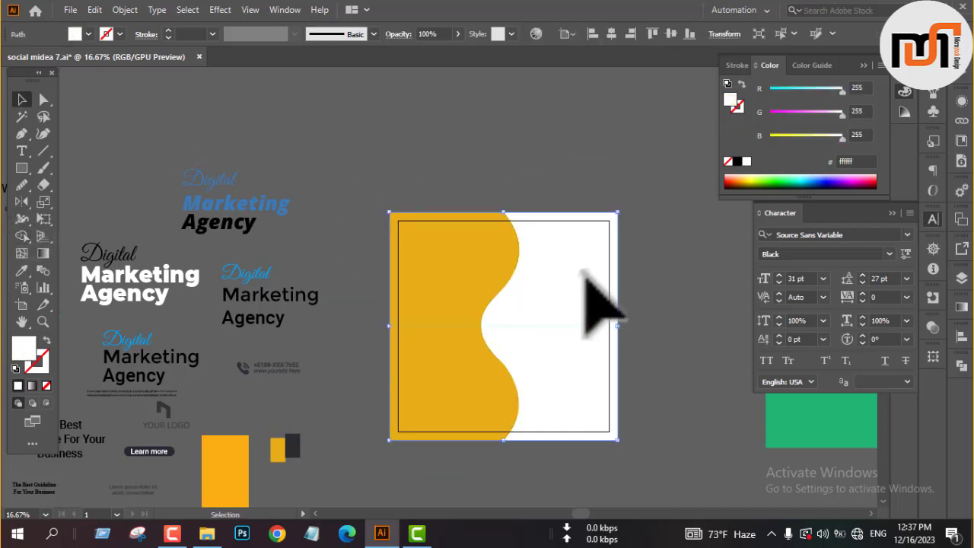
pyautogui.click(434, 283)
pyautogui.click(89, 34)
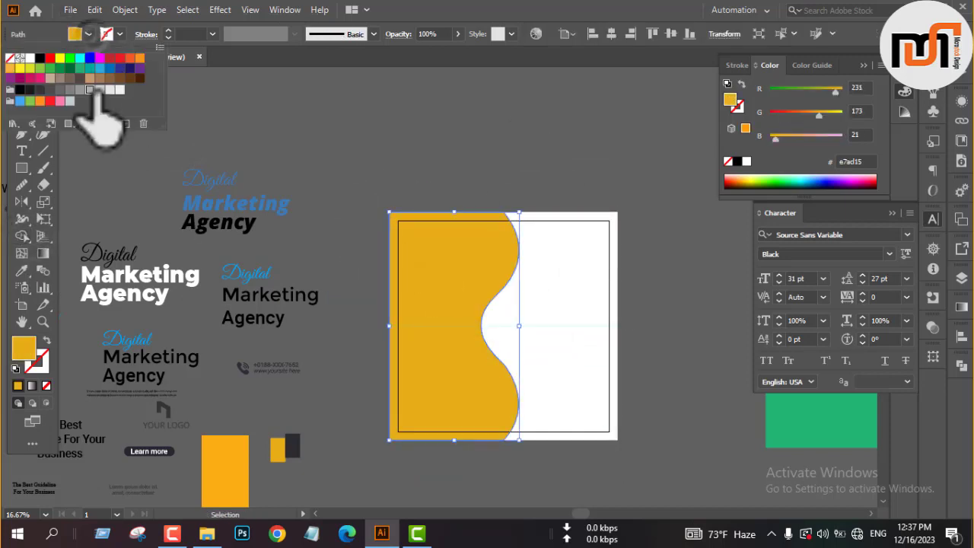
pyautogui.click(92, 90)
pyautogui.click(111, 91)
pyautogui.click(340, 117)
pyautogui.click(373, 145)
pyautogui.press('space')
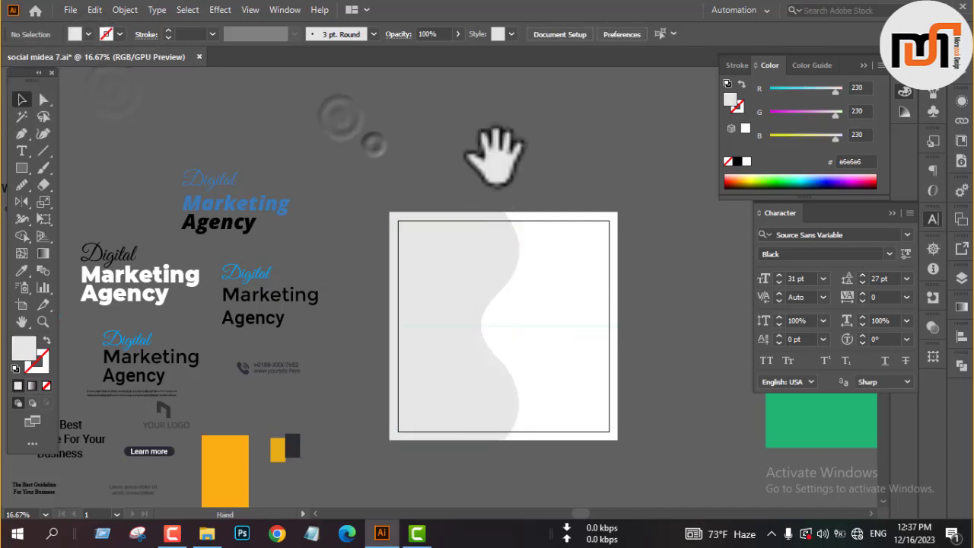
# Fill the white background square with dark grey (2a2c2f) sampled from the dark swatch beside the artboard
pyautogui.moveTo(494, 156); pyautogui.dragTo(331, 128)
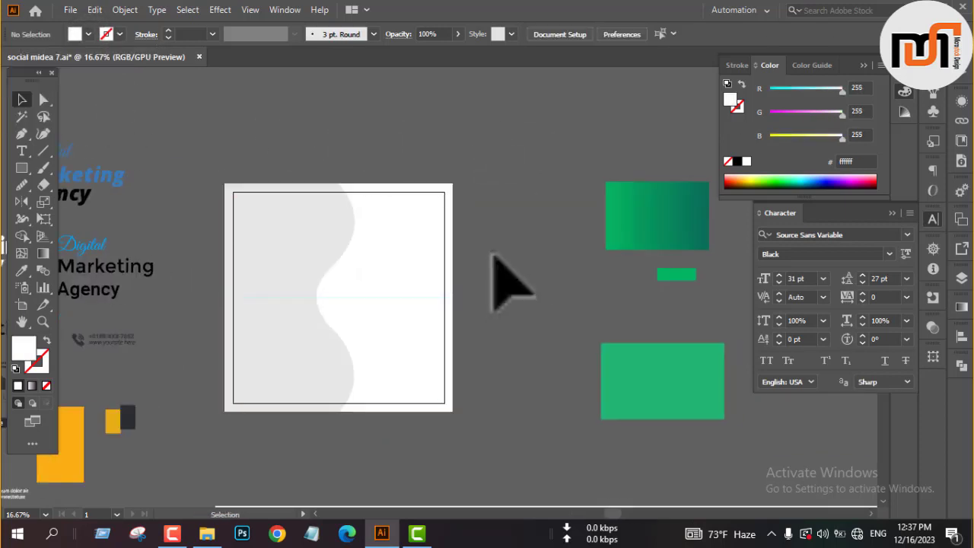
pyautogui.click(387, 254)
pyautogui.press('i')
pyautogui.click(128, 415)
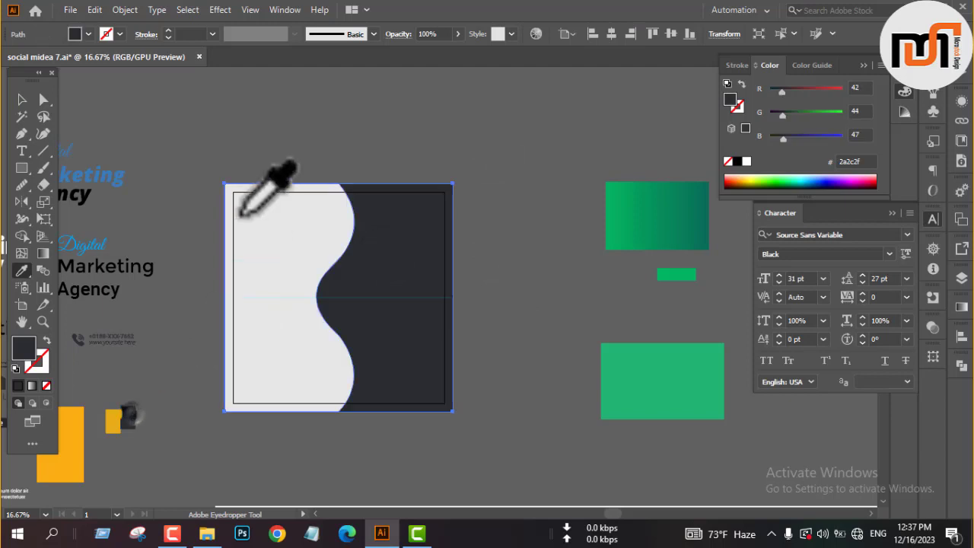
# Delete the cyan horizontal centre line and lock the dark background square
pyautogui.press('v')
pyautogui.click(399, 297)
pyautogui.press('Delete')
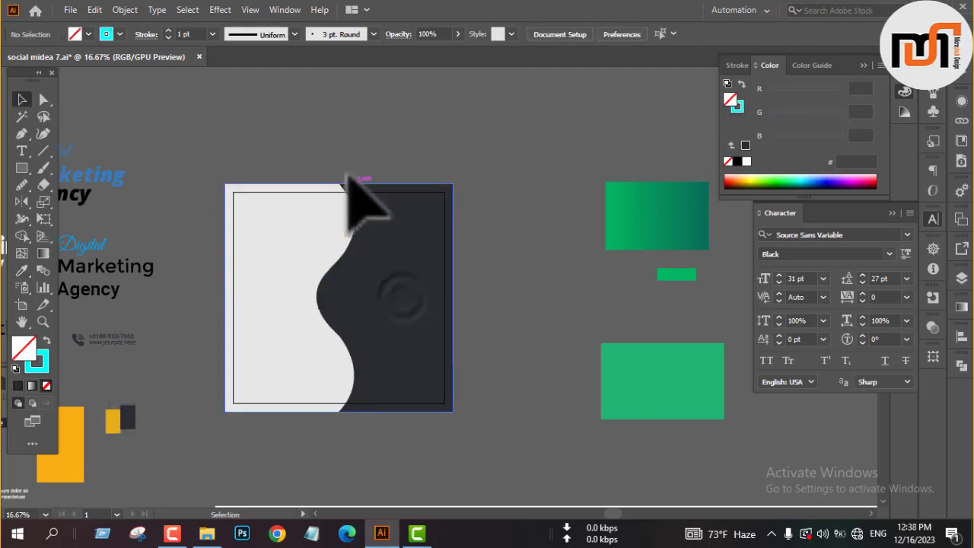
pyautogui.click(412, 259)
pyautogui.hotkey('ctrl', '2')
# Widen the light grey wavy shape to the right so that it covers more of the dark square
pyautogui.scroll(-3, 483, 244)
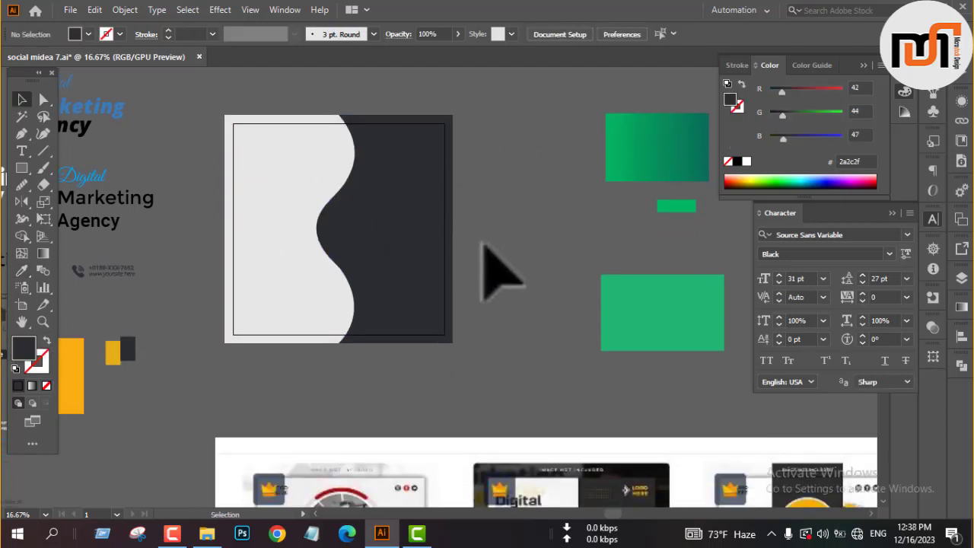
pyautogui.click(283, 262)
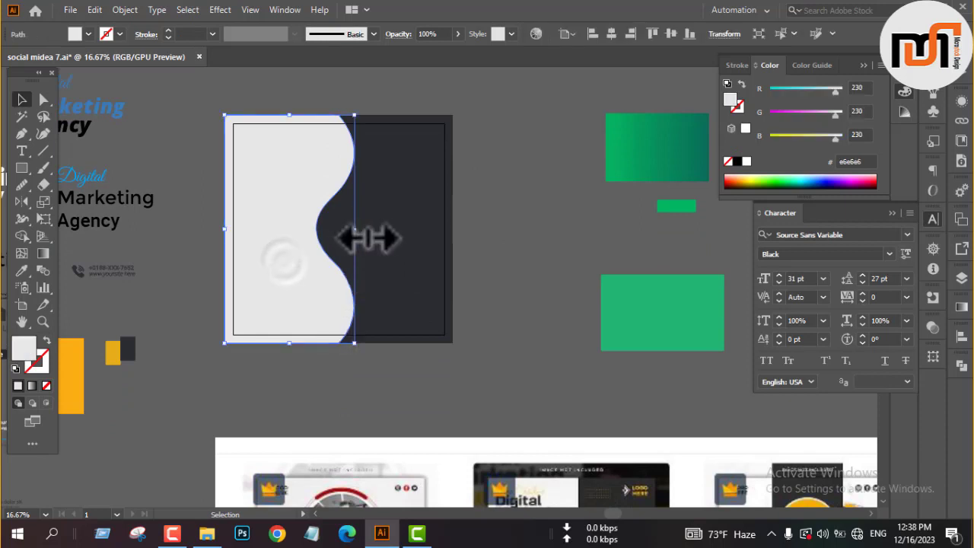
pyautogui.moveTo(368, 238); pyautogui.dragTo(388, 232)
# Copy the blue and black italic Digital Marketing Agency heading onto the light grey area beside the left margin line and bring it to the front
pyautogui.moveTo(280, 265); pyautogui.dragTo(409, 280)
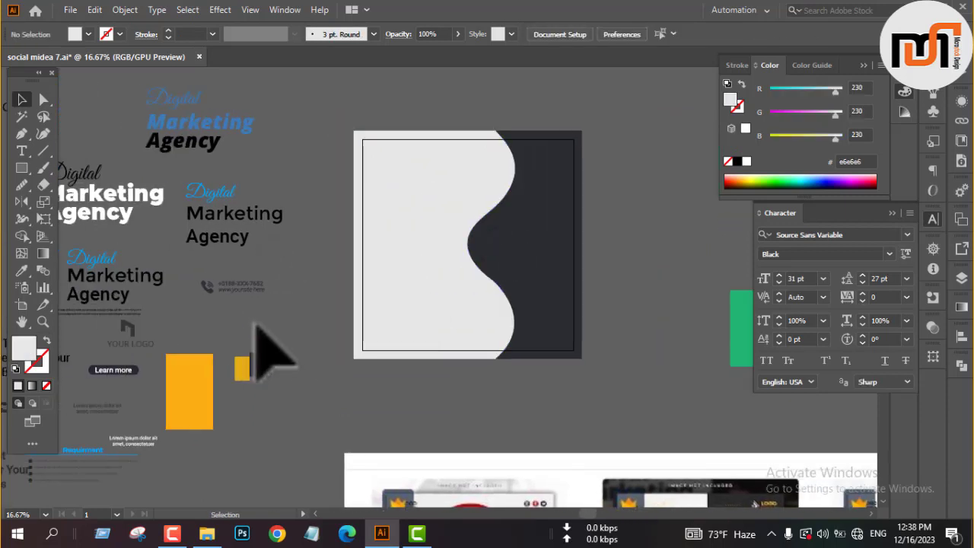
pyautogui.moveTo(177, 141); pyautogui.dragTo(385, 253)
pyautogui.rightClick(312, 233)
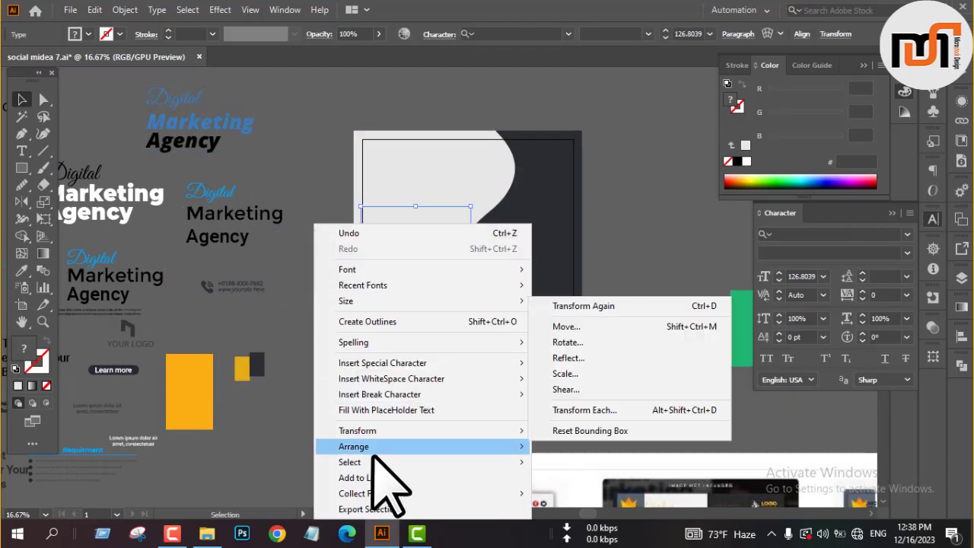
pyautogui.moveTo(360, 447)
pyautogui.click(557, 447)
pyautogui.scroll(3, 447, 235)
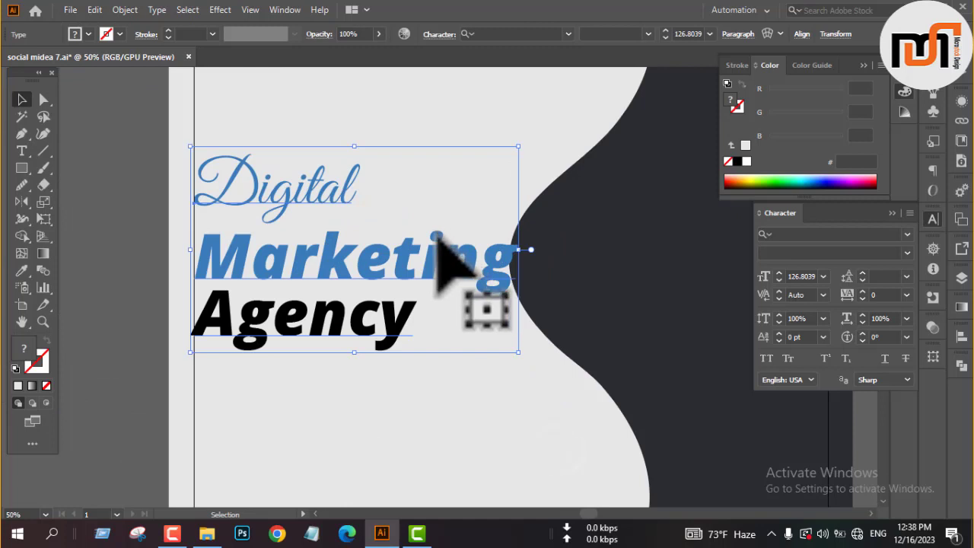
pyautogui.scroll(-3, 440, 239)
pyautogui.moveTo(363, 261); pyautogui.dragTo(357, 220)
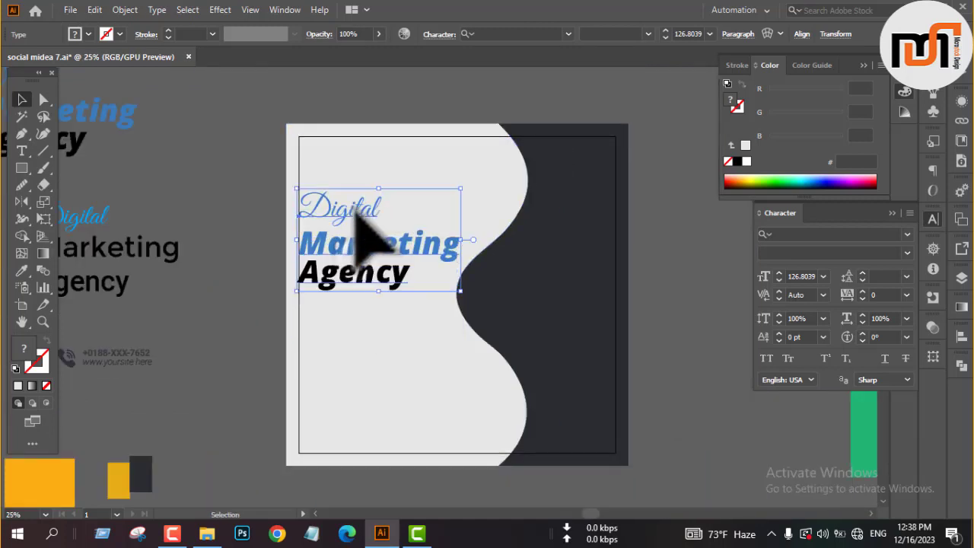
# Reduce the leading of the heading's Marketing and Agency lines so they sit closer beneath Digital
pyautogui.doubleClick(398, 279)
pyautogui.doubleClick(400, 271)
pyautogui.moveTo(403, 267); pyautogui.dragTo(306, 241)
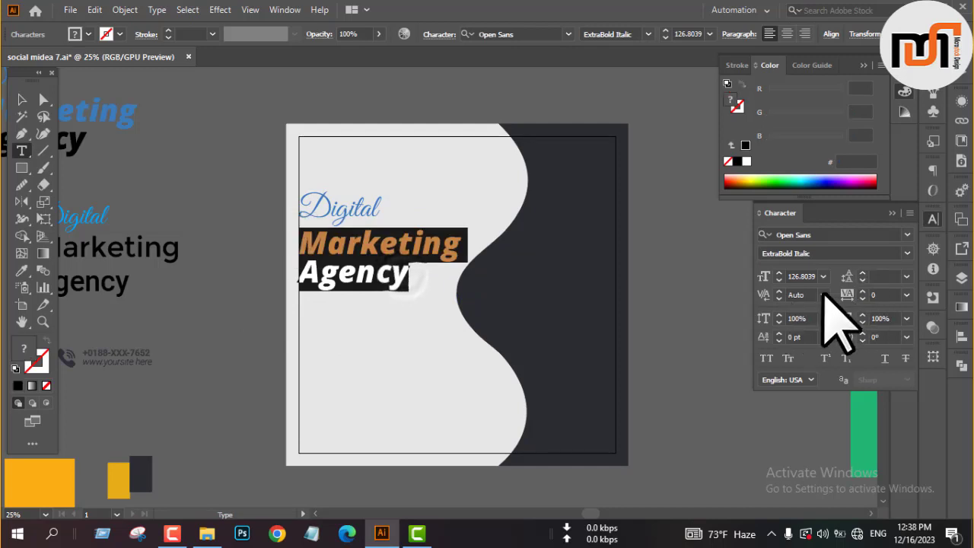
pyautogui.click(863, 280)
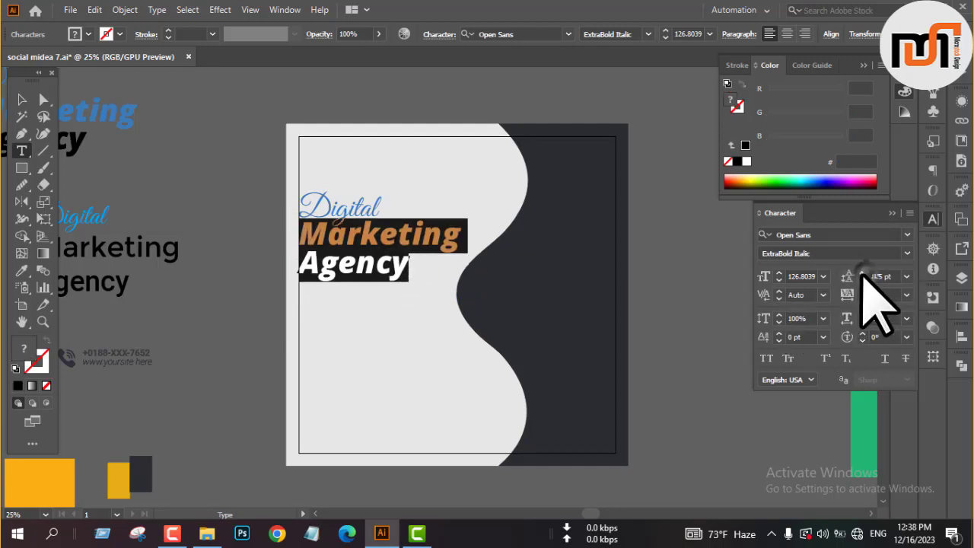
pyautogui.click(26, 101)
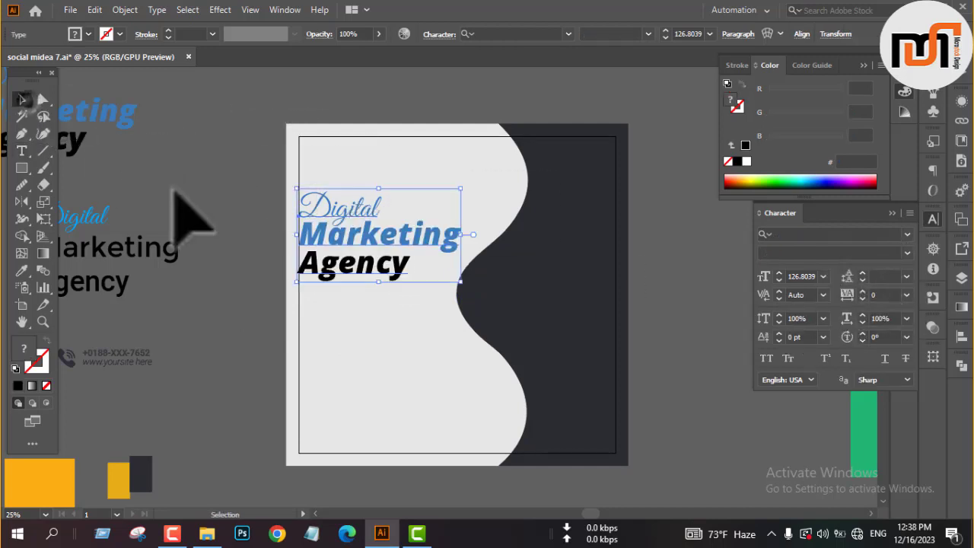
pyautogui.click(174, 190)
# Recolour the words Digital and Marketing in the artboard heading with yellow (e7ad15) sampled from the small swatch
pyautogui.scroll(-4, 293, 246)
pyautogui.scroll(3, 344, 291)
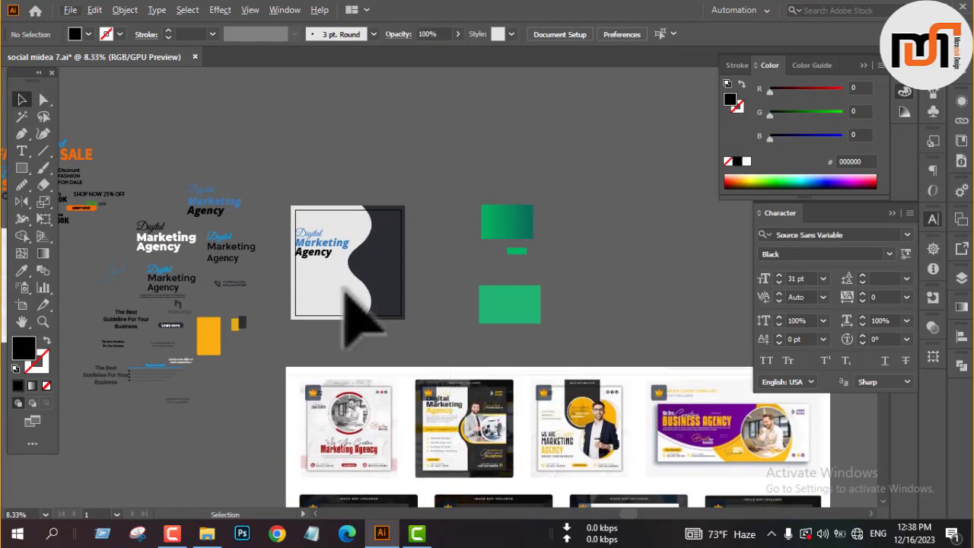
pyautogui.scroll(5, 315, 247)
pyautogui.scroll(-4, 306, 249)
pyautogui.scroll(3, 304, 254)
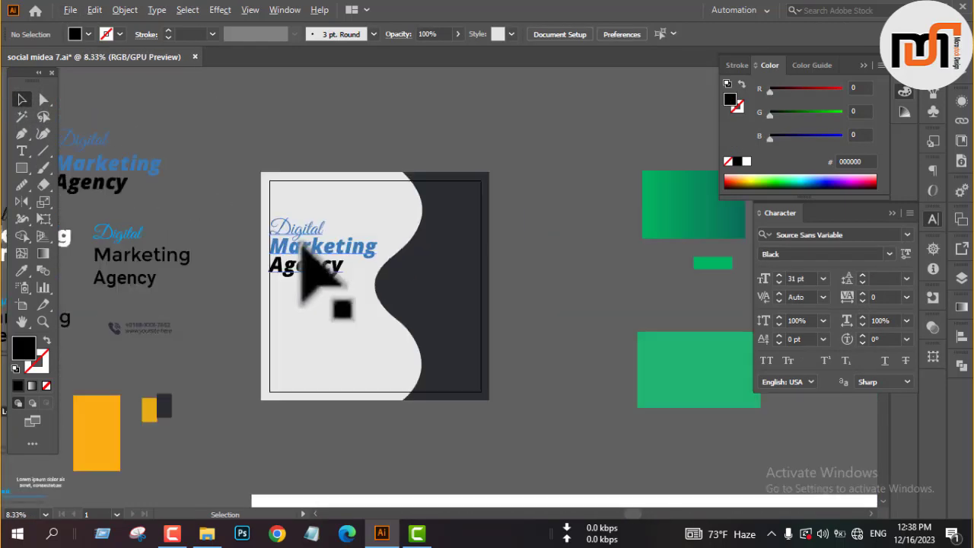
pyautogui.doubleClick(411, 251)
pyautogui.moveTo(414, 254); pyautogui.dragTo(269, 204)
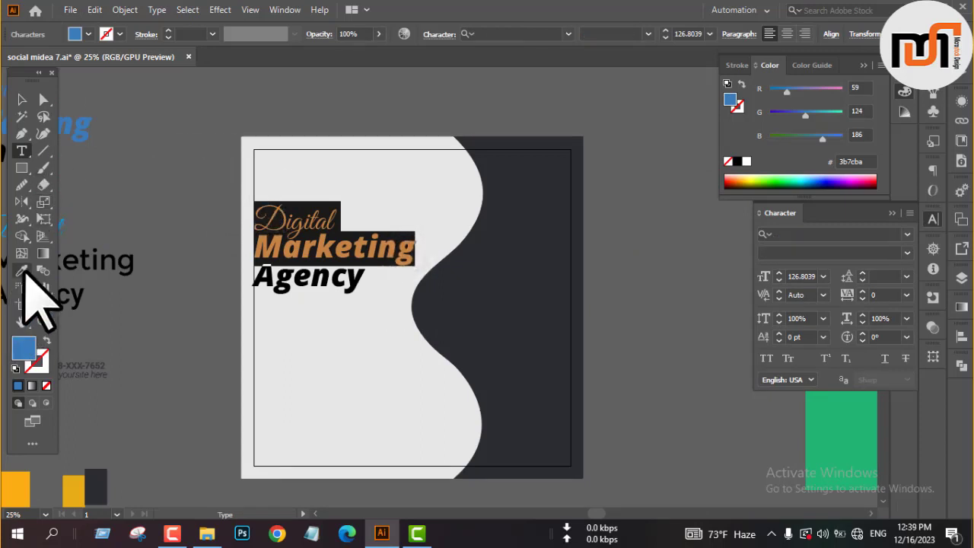
pyautogui.click(23, 272)
pyautogui.scroll(-7, 230, 394)
pyautogui.click(75, 383)
pyautogui.click(21, 102)
pyautogui.click(139, 299)
pyautogui.scroll(5, 140, 301)
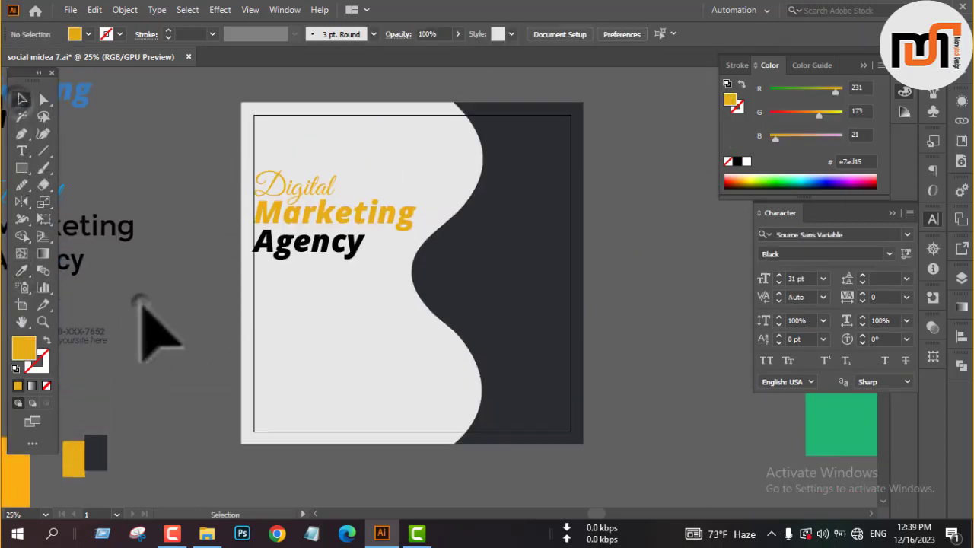
# Convert the artboard heading to outlines and align its left edge with the inner margin frame
pyautogui.rightClick(337, 210)
pyautogui.click(415, 304)
pyautogui.click(228, 262)
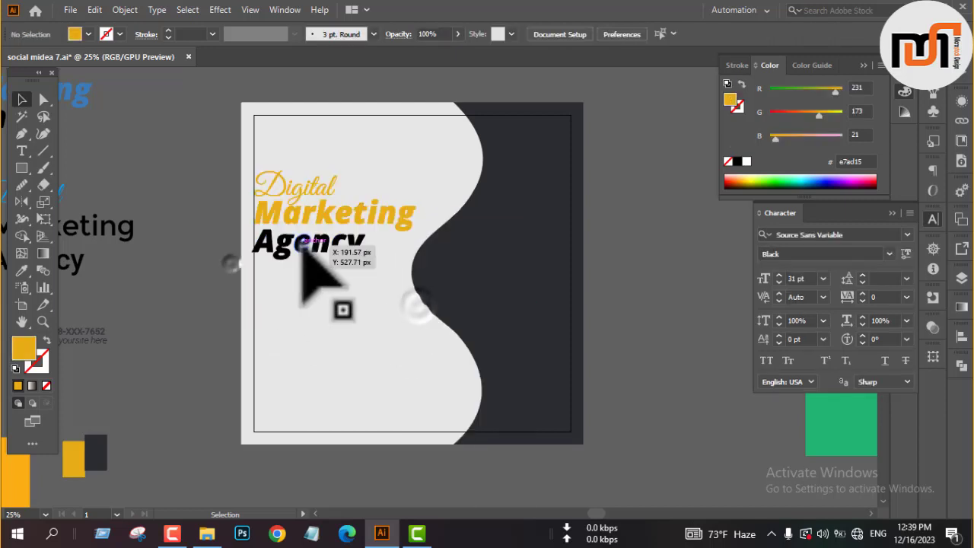
pyautogui.click(303, 244)
pyautogui.click(588, 32)
pyautogui.click(666, 227)
# Copy the two-line lorem ipsum paragraph beneath the heading at the left margin and bring it to the front
pyautogui.moveTo(417, 287); pyautogui.dragTo(589, 286)
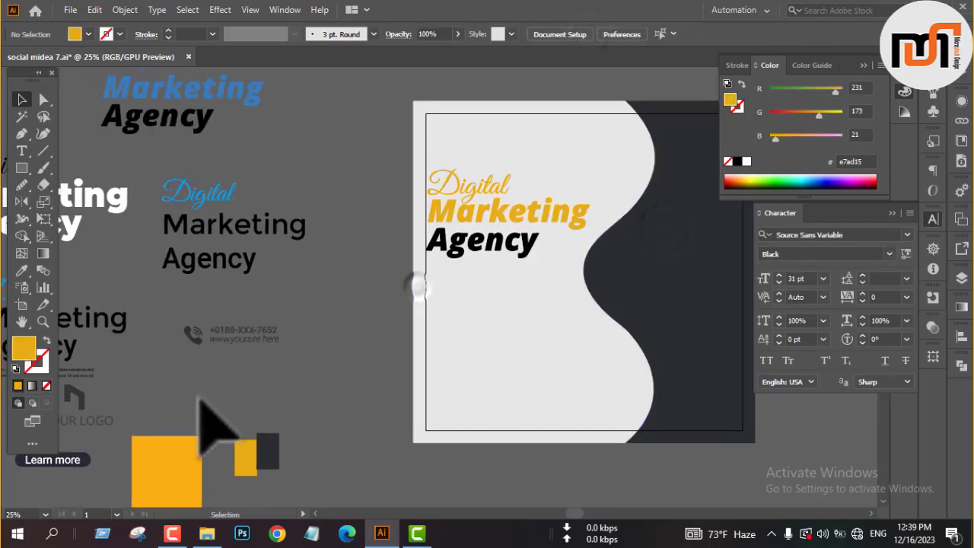
pyautogui.moveTo(86, 381); pyautogui.dragTo(556, 275)
pyautogui.rightClick(389, 204)
pyautogui.moveTo(450, 206)
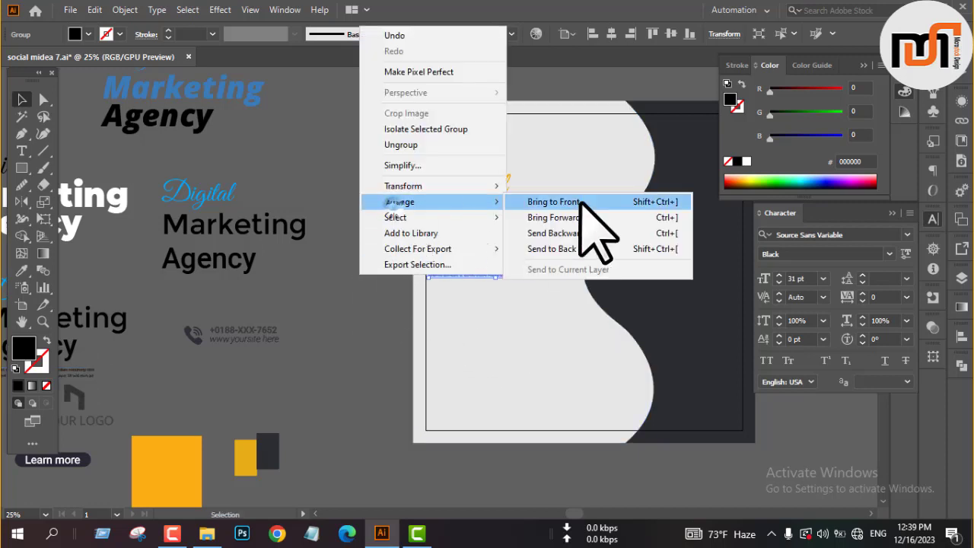
pyautogui.click(583, 203)
pyautogui.click(338, 200)
# Copy the YOUR LOGO group into the upper left corner of the margin frame, above the heading, and bring it to the front
pyautogui.scroll(2, 337, 200)
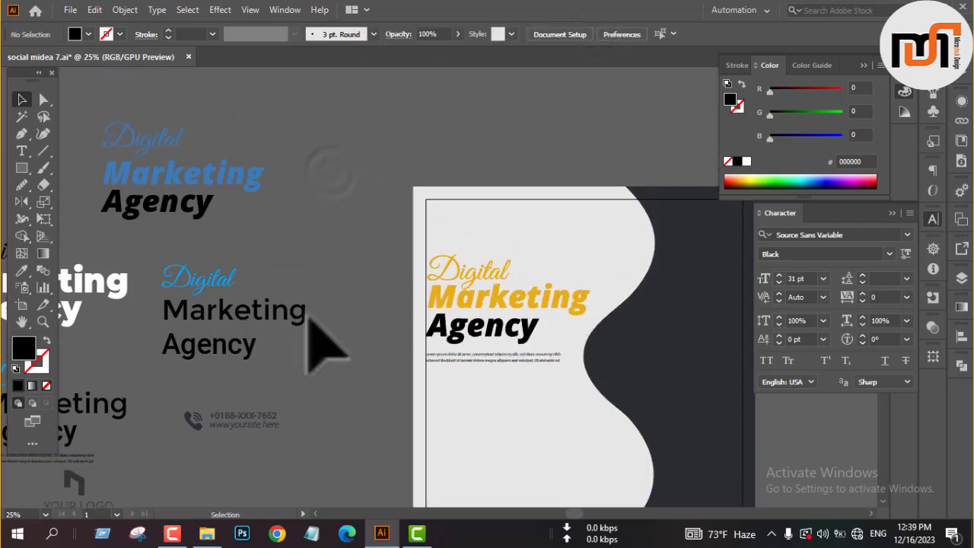
pyautogui.moveTo(86, 495); pyautogui.dragTo(473, 225)
pyautogui.rightClick(383, 156)
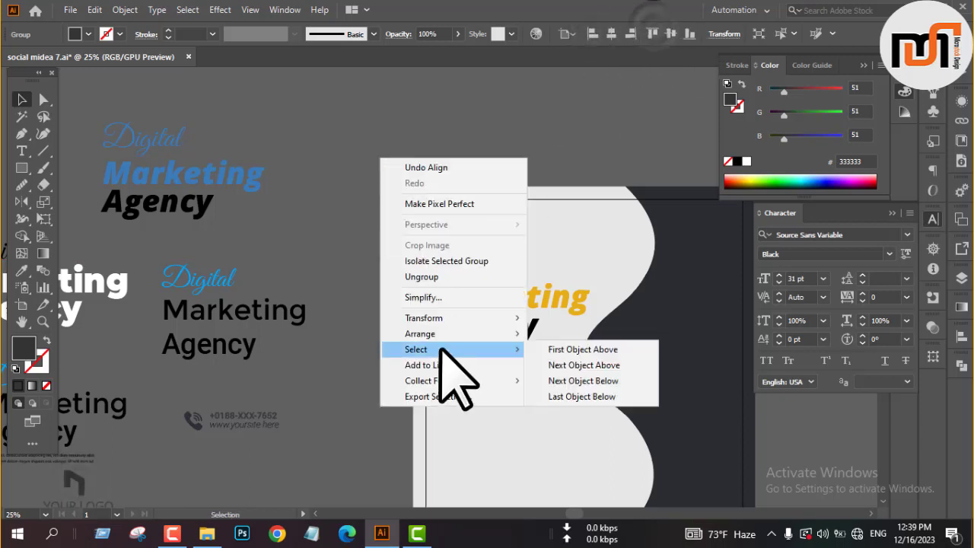
pyautogui.moveTo(488, 332)
pyautogui.click(572, 342)
pyautogui.click(358, 261)
# Recolour only the logo's symbol with the yellow (e7ad15) sampled from the word Marketing
pyautogui.scroll(4, 505, 218)
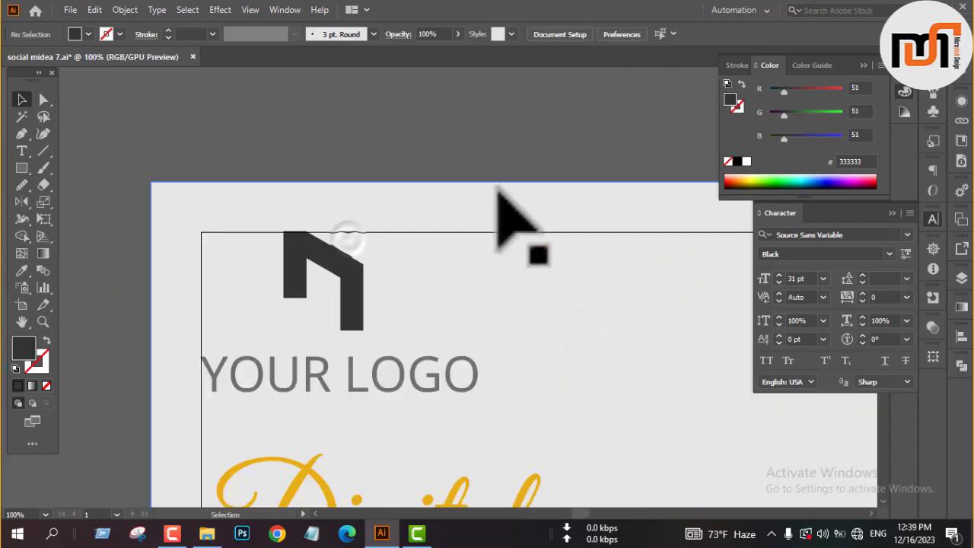
pyautogui.press('a')
pyautogui.click(365, 286)
pyautogui.scroll(-3, 440, 233)
pyautogui.press('i')
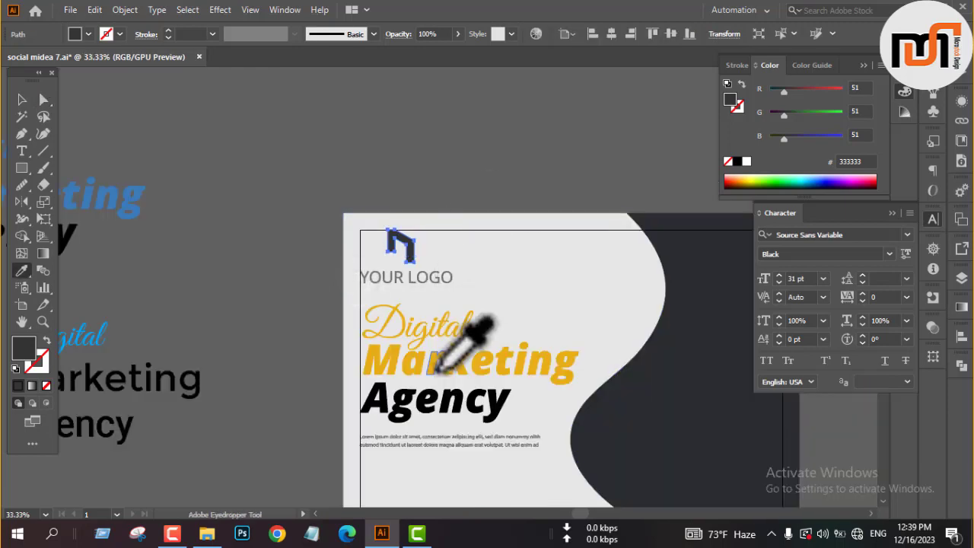
pyautogui.click(432, 369)
pyautogui.click(236, 251)
pyautogui.scroll(-2, 370, 282)
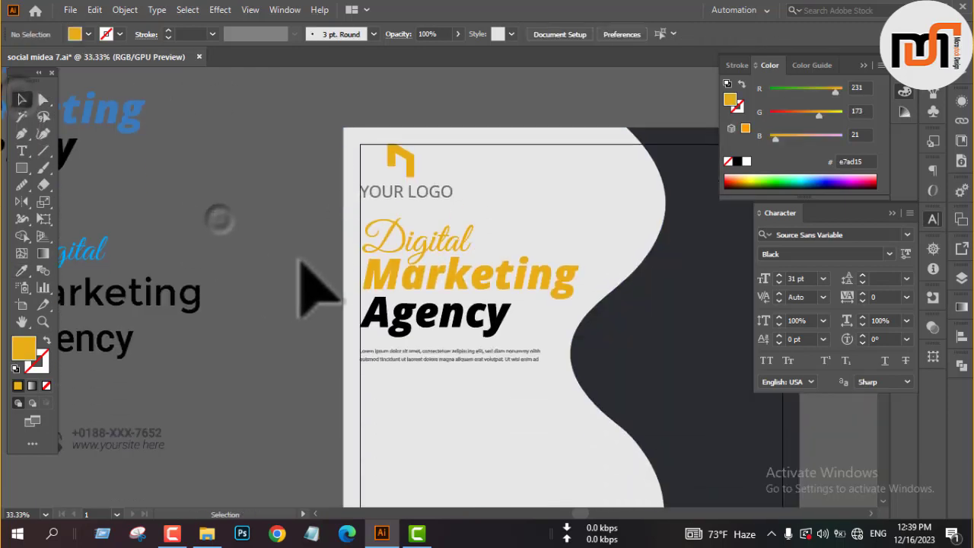
# Copy the Requirment bullet list group onto the light grey area below the lorem ipsum paragraph
pyautogui.moveTo(276, 323); pyautogui.dragTo(331, 263)
pyautogui.scroll(-3, 315, 256)
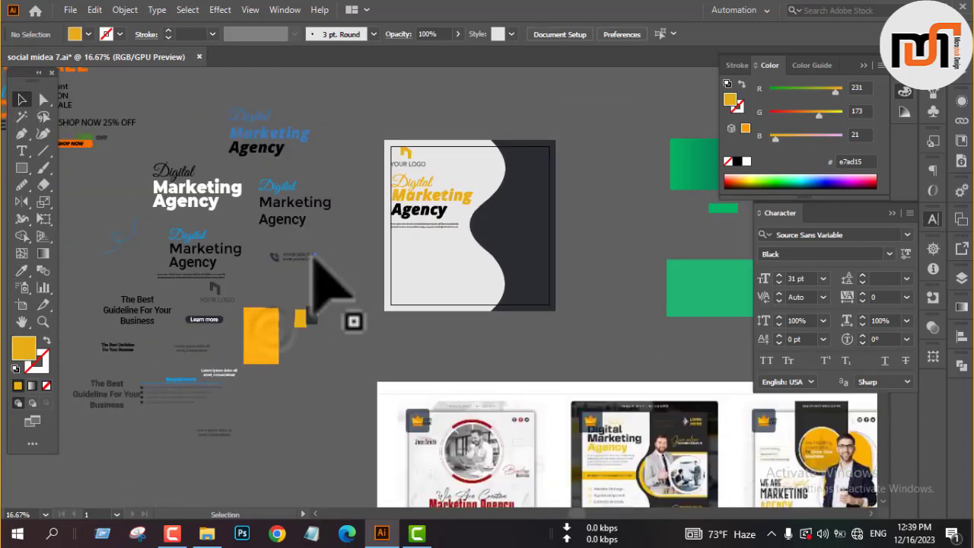
pyautogui.scroll(6, 563, 317)
pyautogui.scroll(-2, 230, 299)
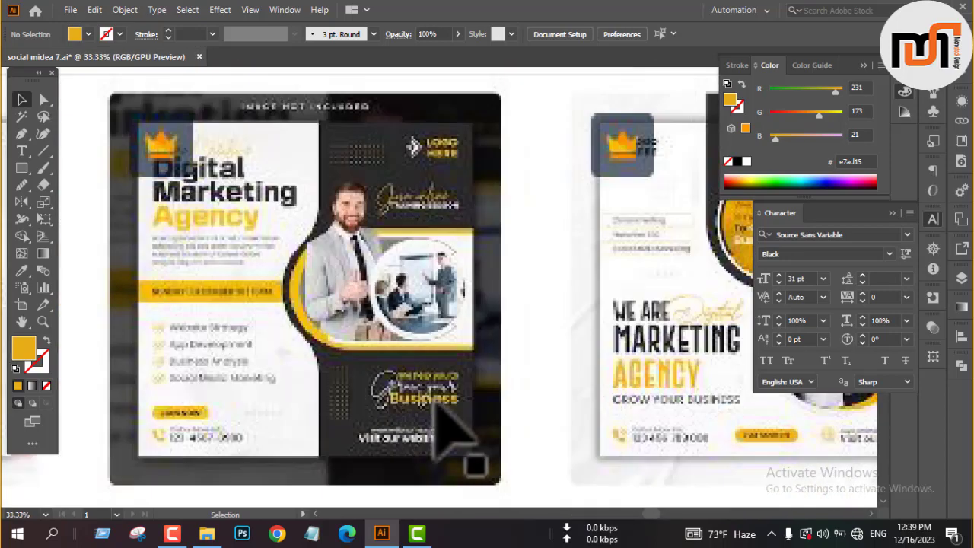
pyautogui.scroll(-3, 545, 397)
pyautogui.scroll(2, 543, 396)
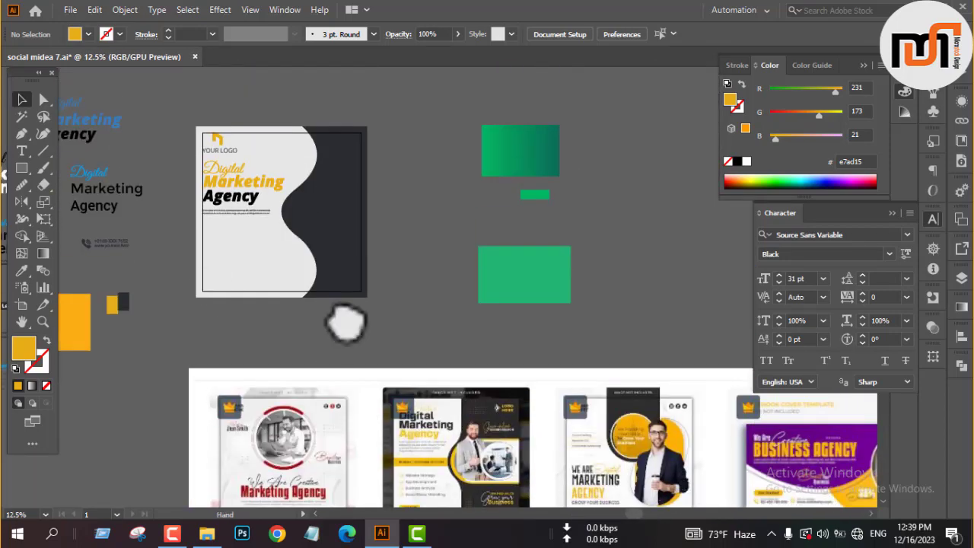
pyautogui.moveTo(195, 278); pyautogui.dragTo(457, 267)
pyautogui.click(247, 358)
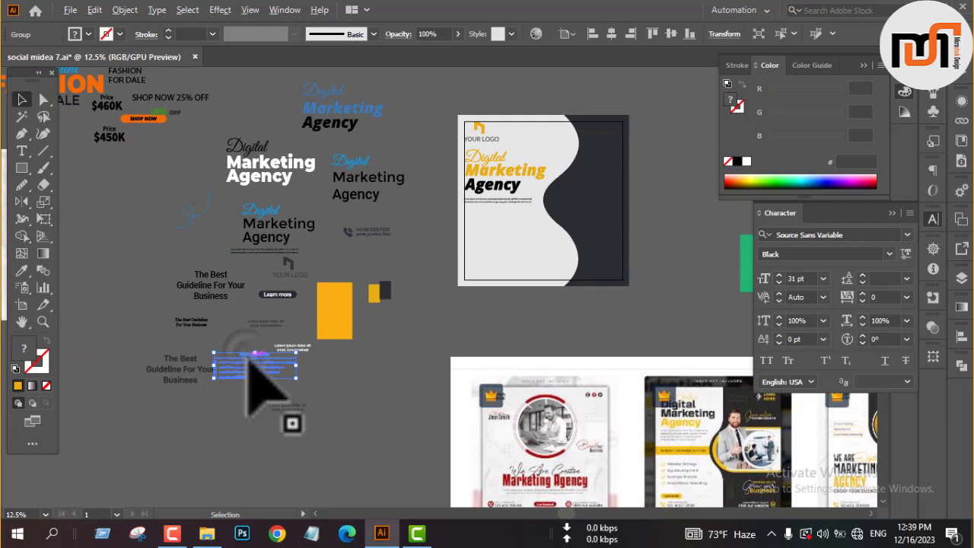
pyautogui.moveTo(251, 373); pyautogui.dragTo(511, 250)
pyautogui.scroll(5, 507, 254)
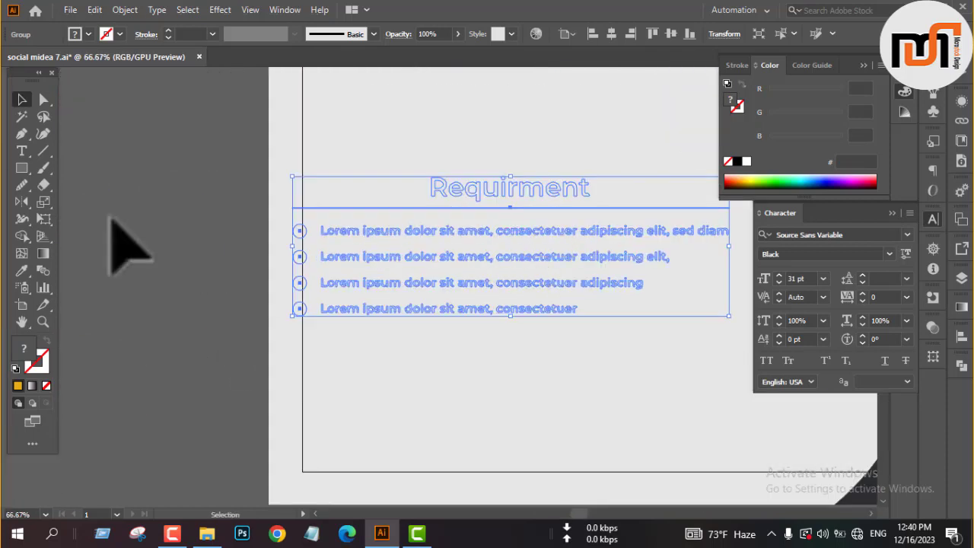
# Bring the Requirment list to the front and align its left edge with the inner margin frame
pyautogui.rightClick(111, 217)
pyautogui.click(176, 373)
pyautogui.click(166, 391)
pyautogui.click(306, 394)
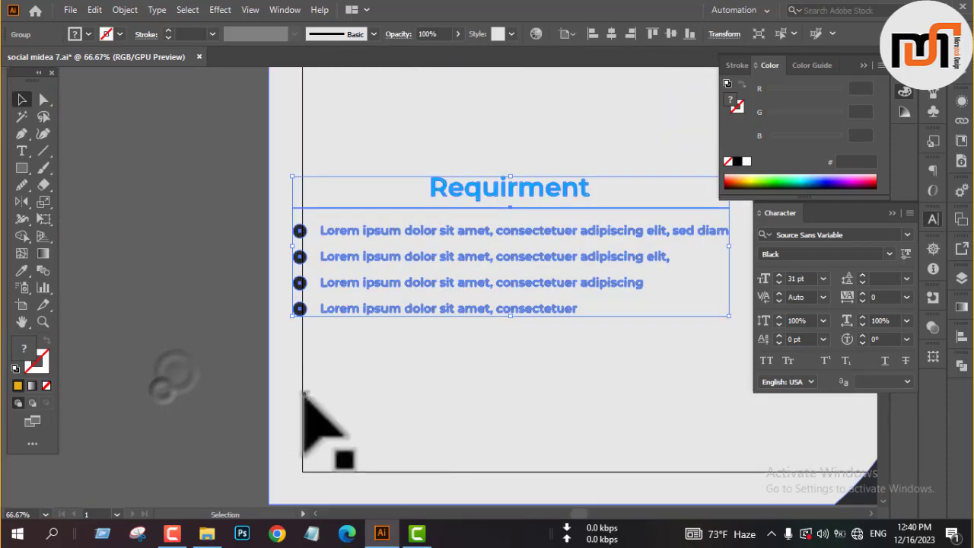
pyautogui.click(593, 34)
pyautogui.click(158, 195)
# Move the Requirment list up closer to the paragraph and realign it with the left margin
pyautogui.scroll(3, 188, 332)
pyautogui.scroll(-2, 187, 333)
pyautogui.moveTo(348, 310)
pyautogui.mouseDown()
pyautogui.moveTo(350, 276)
pyautogui.moveTo(349, 299)
pyautogui.mouseUp()
pyautogui.scroll(2, 314, 289)
pyautogui.scroll(-4, 313, 289)
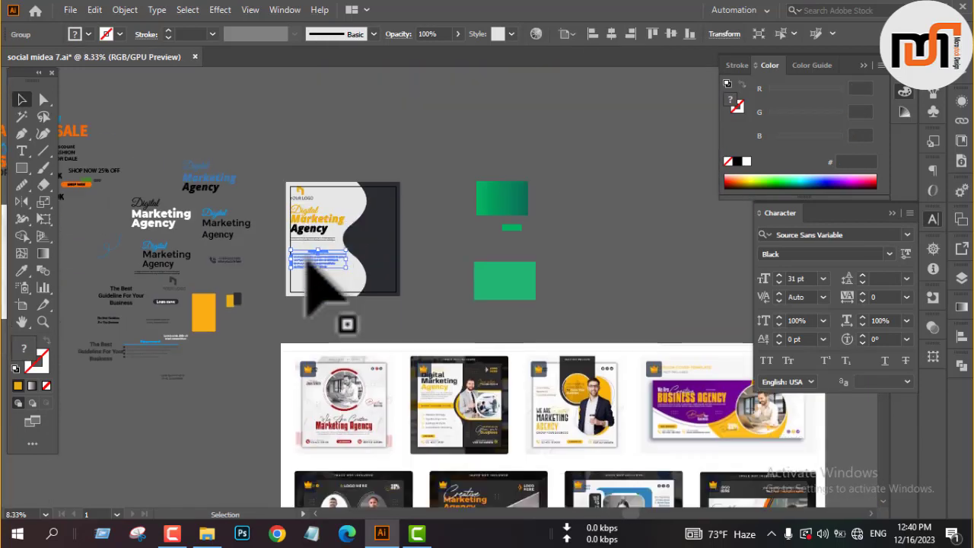
pyautogui.scroll(3, 309, 266)
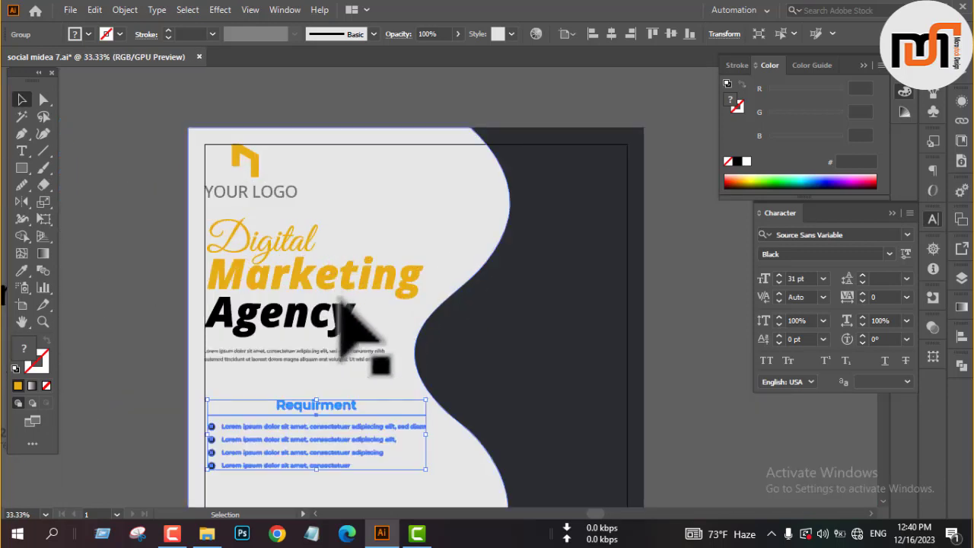
pyautogui.moveTo(299, 407); pyautogui.dragTo(298, 397)
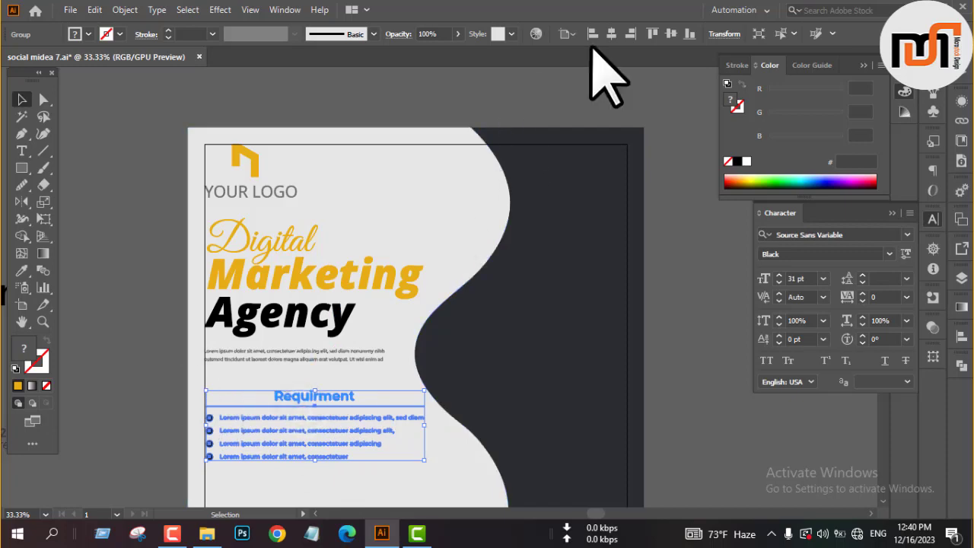
pyautogui.click(174, 293)
pyautogui.scroll(-3, 156, 342)
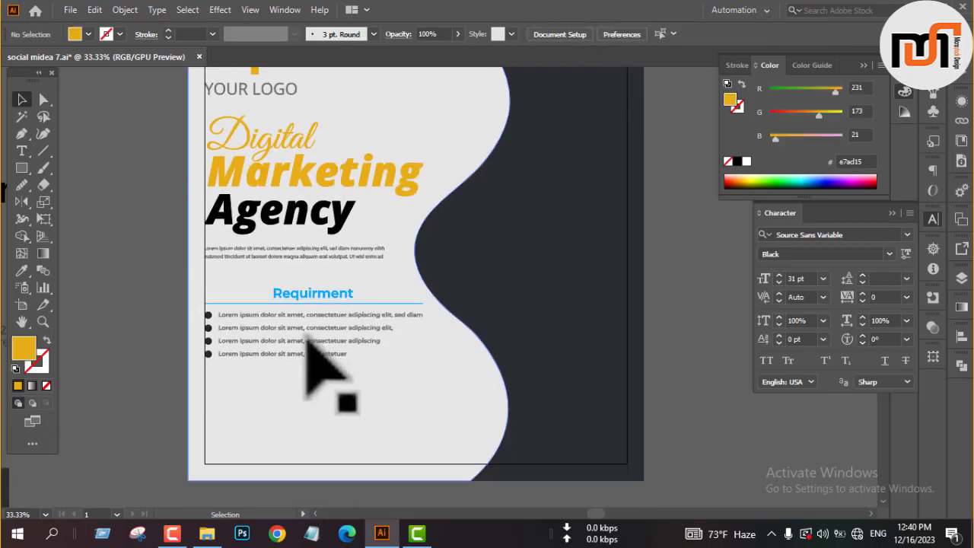
# Ungroup the Requirment list into its separate objects
pyautogui.scroll(3, 297, 311)
pyautogui.rightClick(290, 318)
pyautogui.click(349, 188)
pyautogui.scroll(-2, 346, 232)
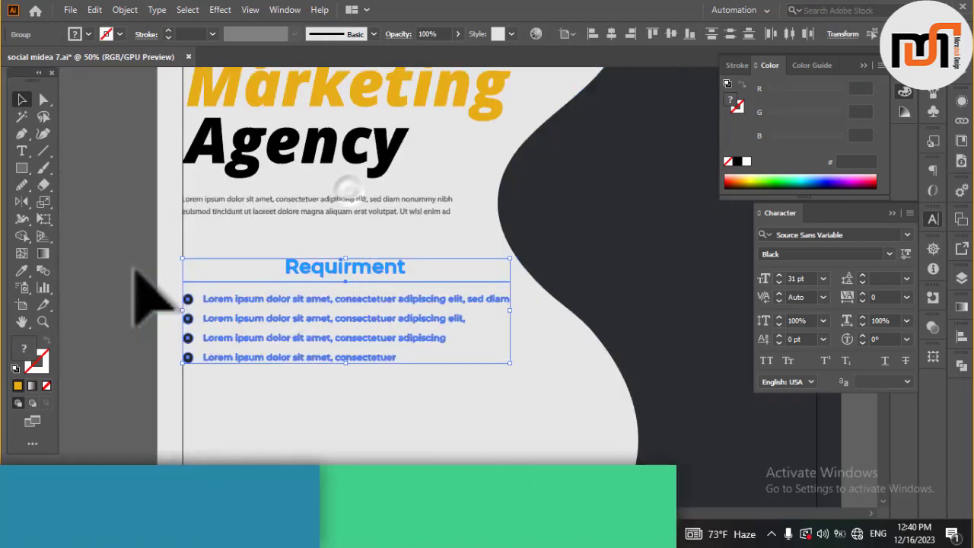
# Break the Requirment list apart further and delete the blue underline beneath its heading
pyautogui.click(134, 267)
pyautogui.click(224, 280)
pyautogui.rightClick(223, 280)
pyautogui.click(279, 152)
pyautogui.click(122, 216)
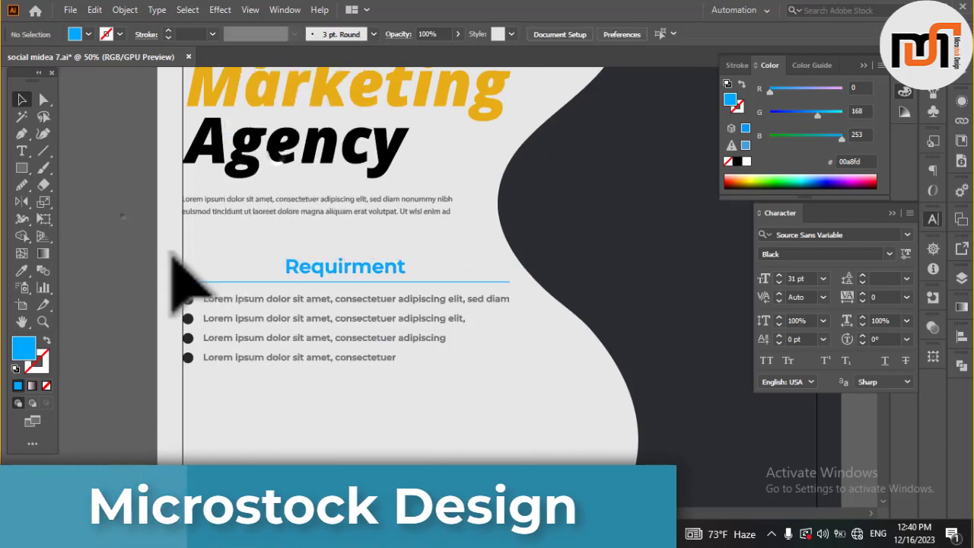
pyautogui.click(204, 280)
pyautogui.press('Delete')
# Draw a wide rectangle behind the Requirment heading and fill it with the yellow sampled from the word Marketing
pyautogui.press('m')
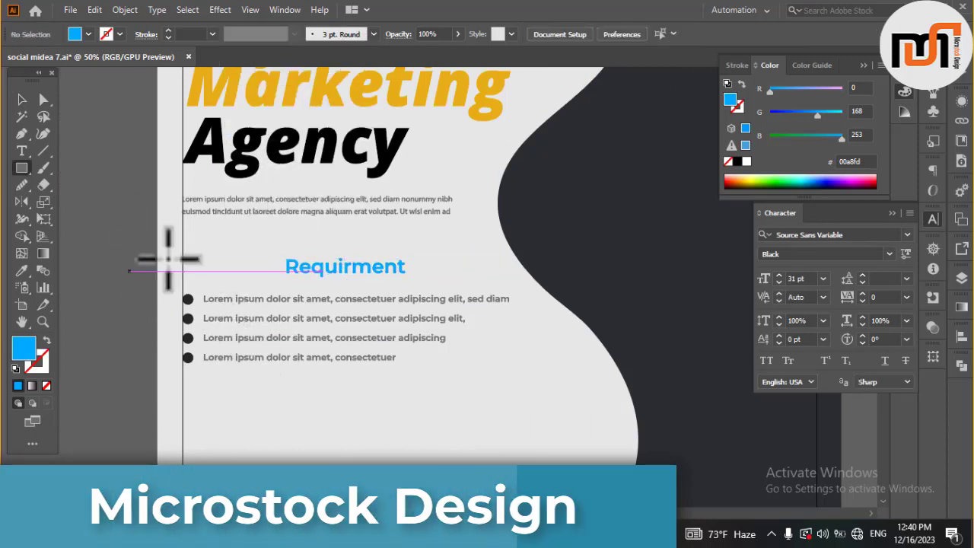
pyautogui.moveTo(127, 240); pyautogui.dragTo(539, 282)
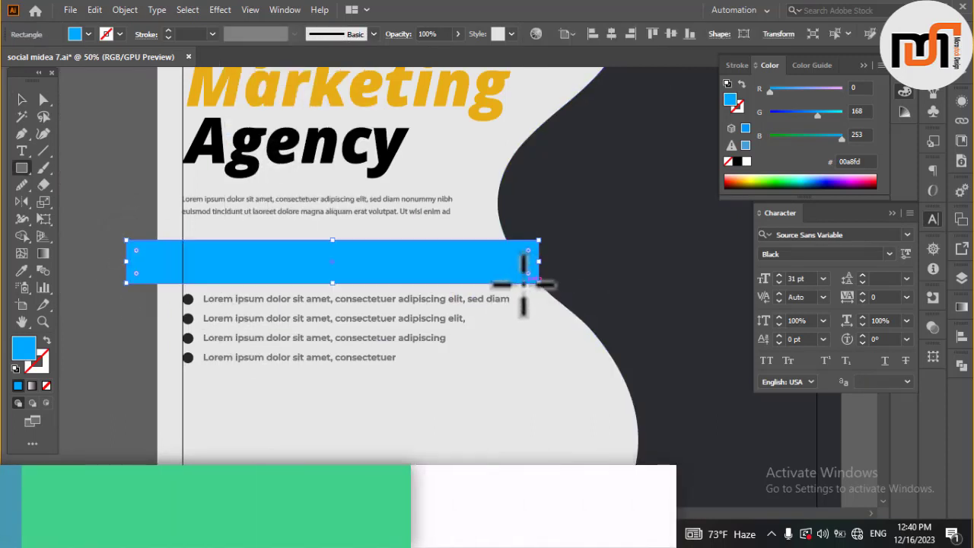
pyautogui.press('v')
pyautogui.press('i')
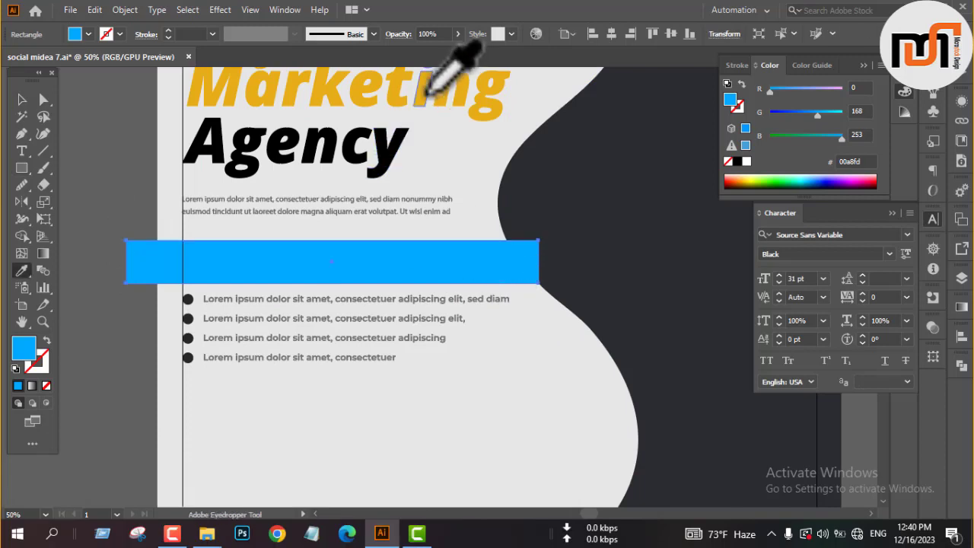
pyautogui.click(425, 97)
pyautogui.press('v')
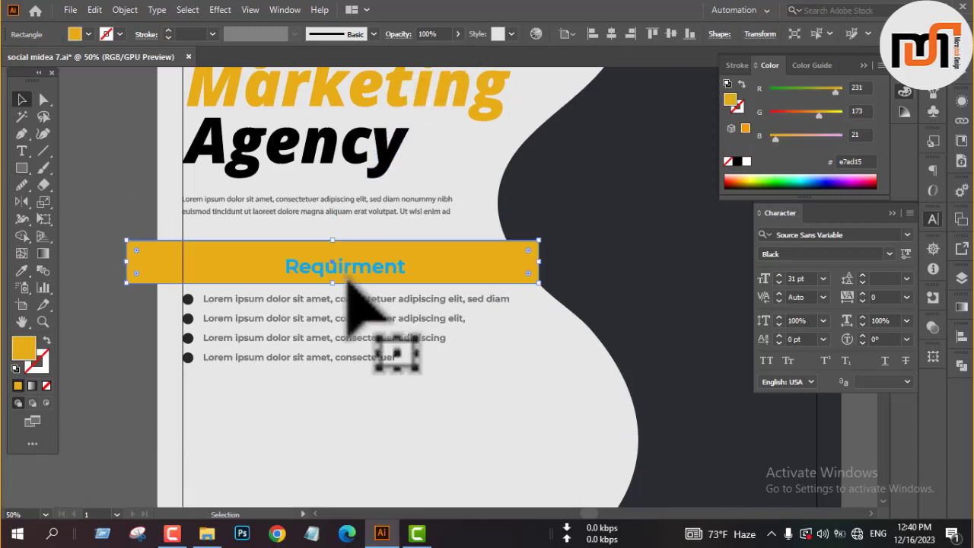
# Move the yellow bar up closer to the paragraph and place the Requirment heading in the middle of it
pyautogui.scroll(1, 343, 280)
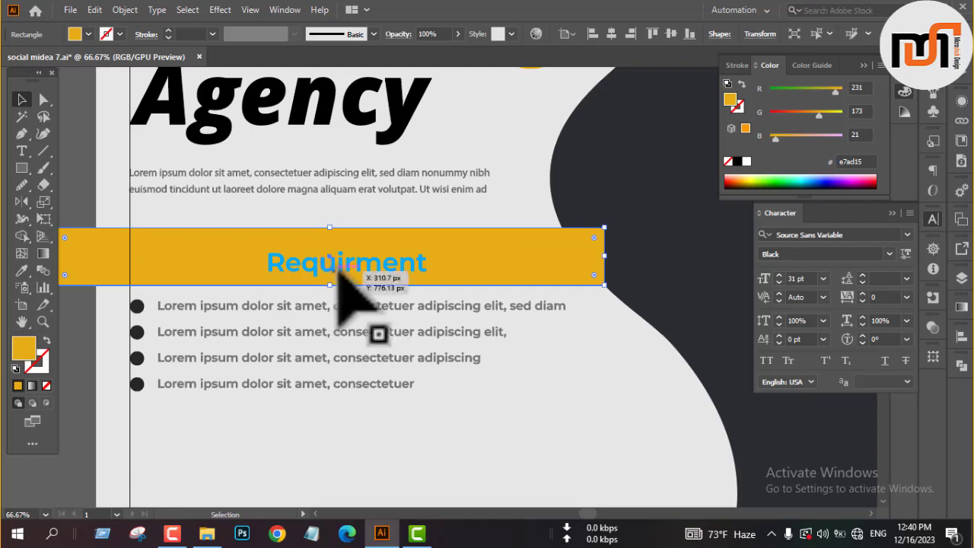
pyautogui.moveTo(376, 246); pyautogui.dragTo(376, 231)
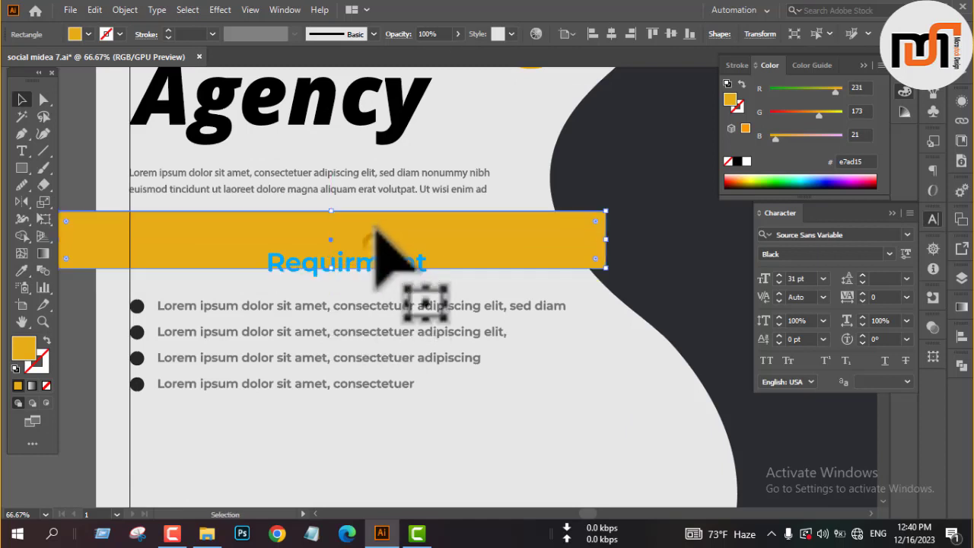
pyautogui.moveTo(372, 279); pyautogui.dragTo(373, 247)
pyautogui.scroll(-1, 383, 256)
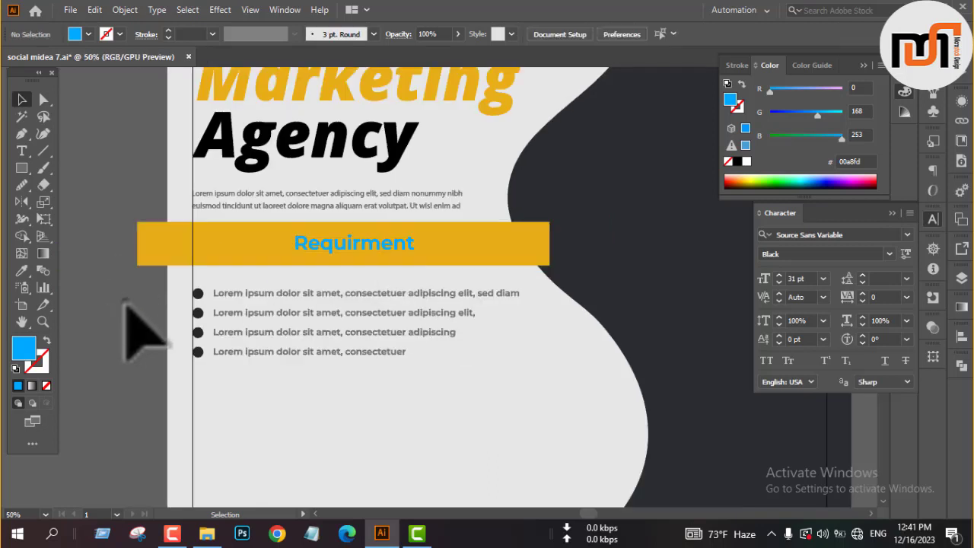
# Trim the yellow bar with Shape Builder so its ends follow the light grey background's straight edge and wave
pyautogui.click(312, 388)
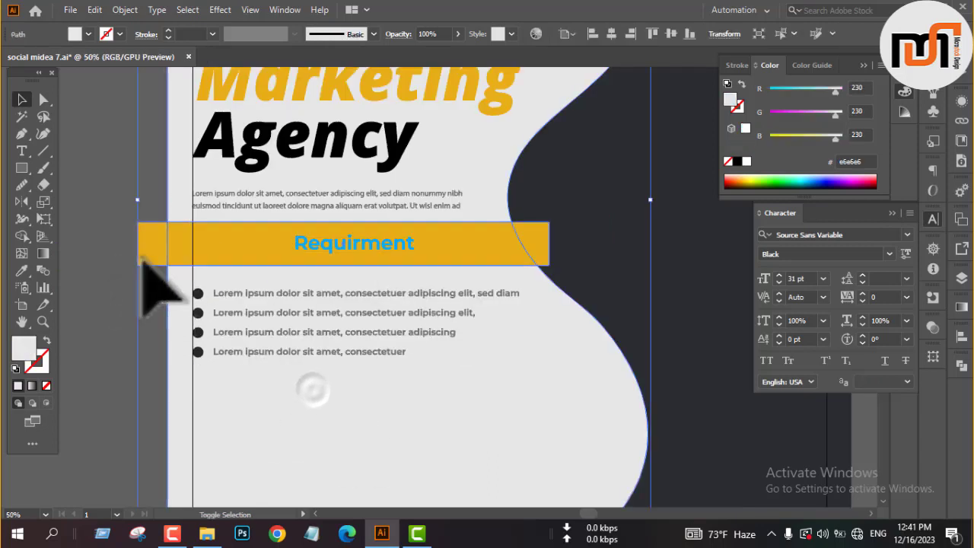
pyautogui.click(21, 235)
pyautogui.keyDown('alt'); pyautogui.click(140, 254); pyautogui.keyUp('alt')
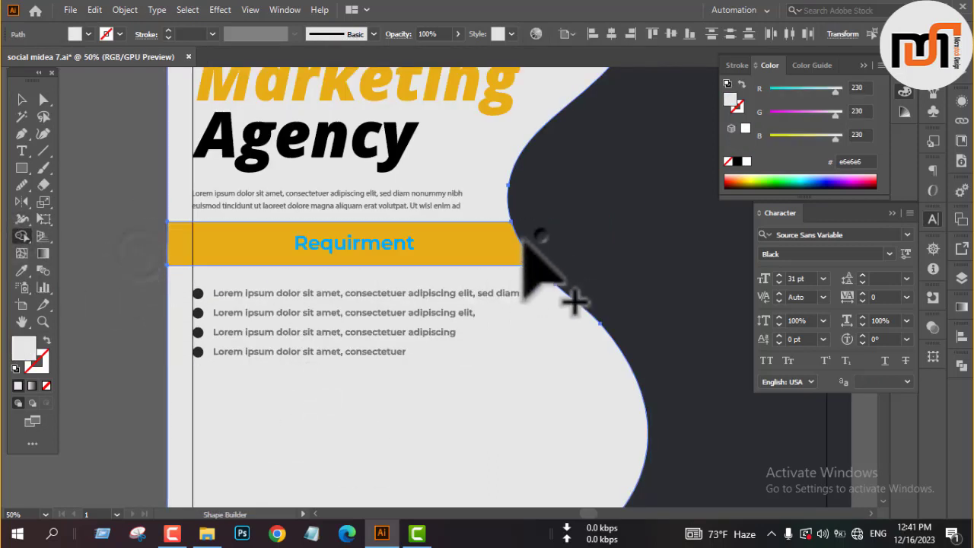
pyautogui.press('v')
pyautogui.click(128, 312)
# Center the Requirment heading horizontally on the yellow bar and group the two
pyautogui.click(252, 247)
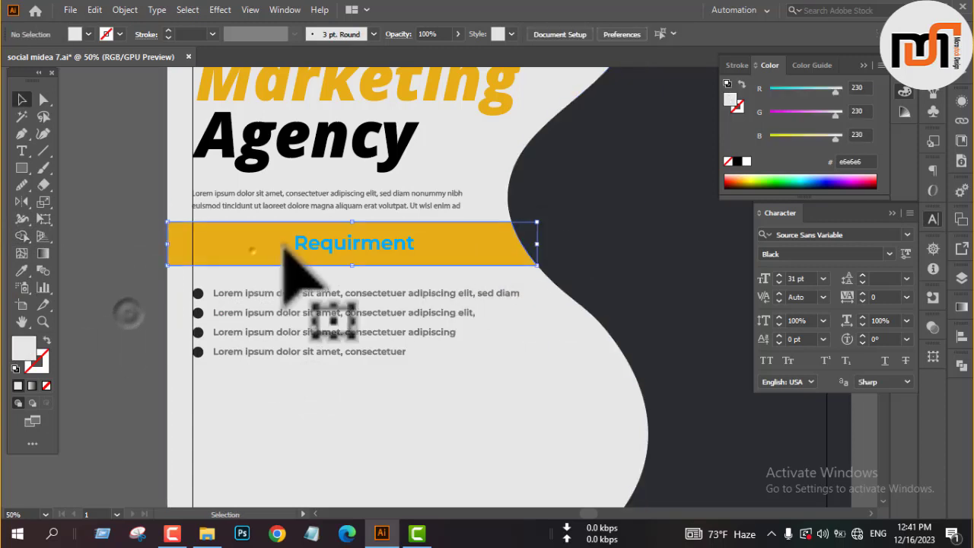
pyautogui.keyDown('shift'); pyautogui.click(323, 244); pyautogui.keyUp('shift')
pyautogui.click(564, 33)
pyautogui.click(591, 50)
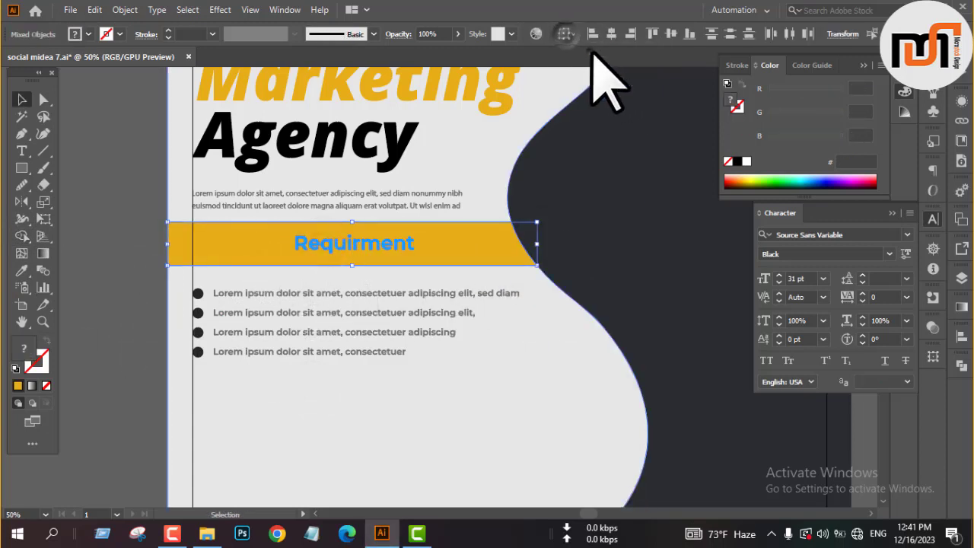
pyautogui.click(612, 34)
pyautogui.hotkey('ctrl', 'g')
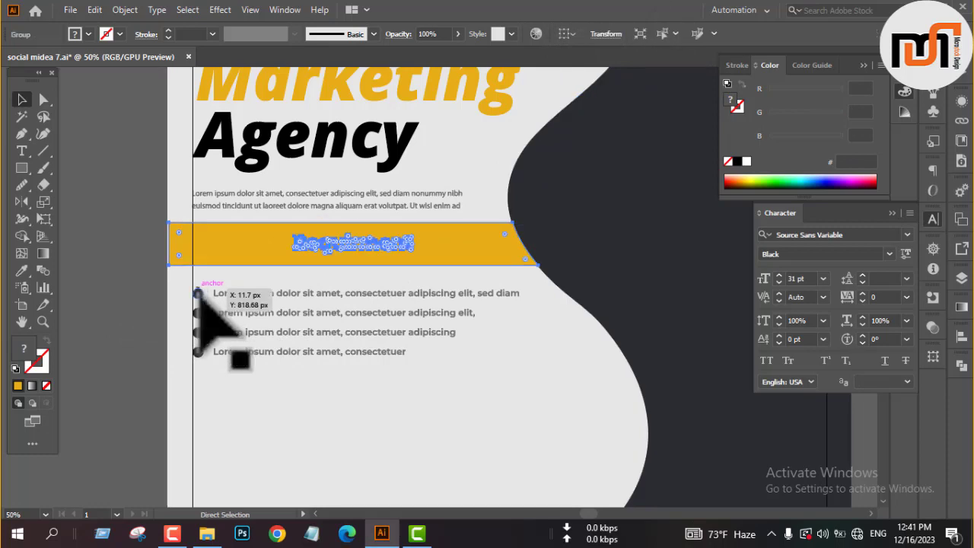
pyautogui.scroll(5, 174, 254)
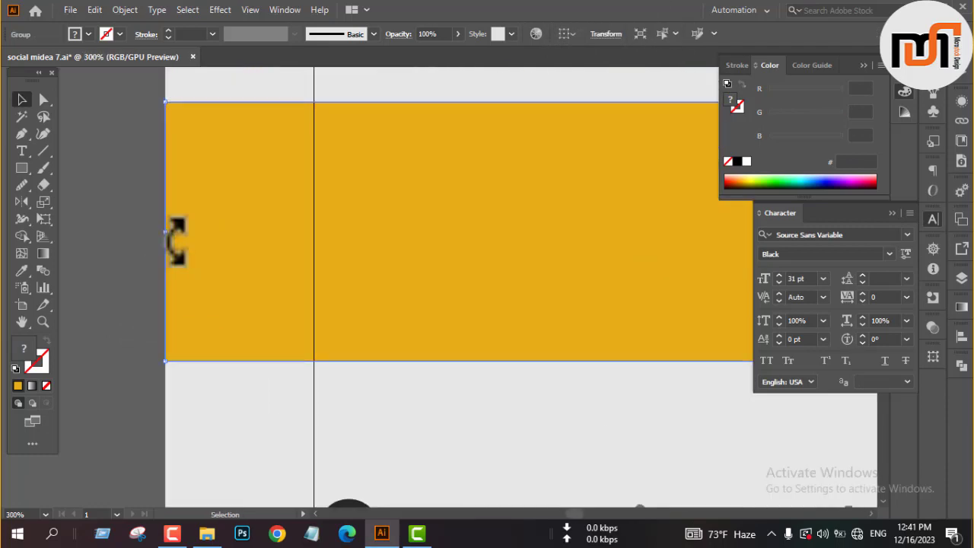
pyautogui.scroll(-4, 176, 241)
pyautogui.scroll(5, 637, 213)
pyautogui.scroll(-5, 641, 212)
pyautogui.click(130, 269)
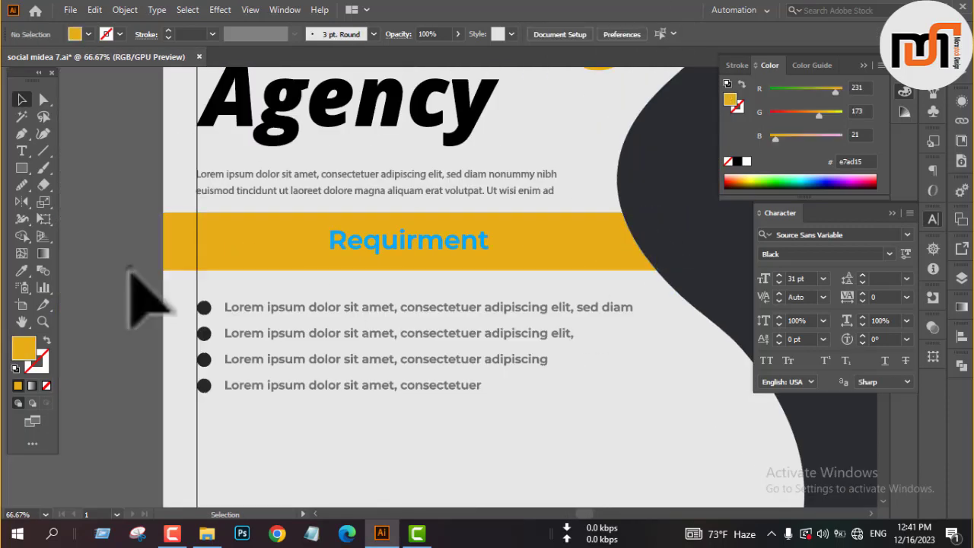
# Move the bullet list up closer to the yellow bar and align its left edge with the margin frame
pyautogui.click(300, 306)
pyautogui.moveTo(300, 305); pyautogui.dragTo(300, 290)
pyautogui.click(571, 34)
pyautogui.click(587, 81)
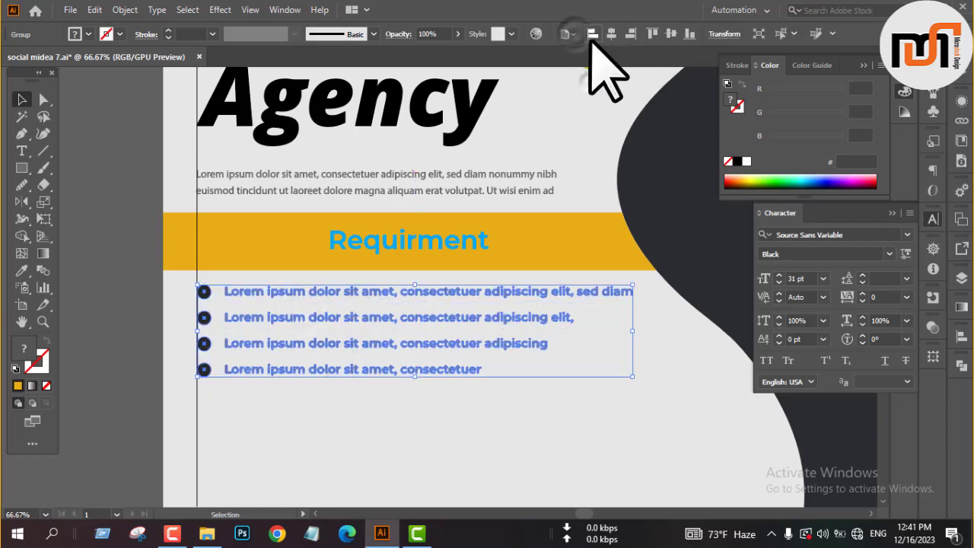
pyautogui.click(128, 332)
# Recolor the four round bullets with the yellow sampled from the Requirment bar
pyautogui.scroll(3, 168, 326)
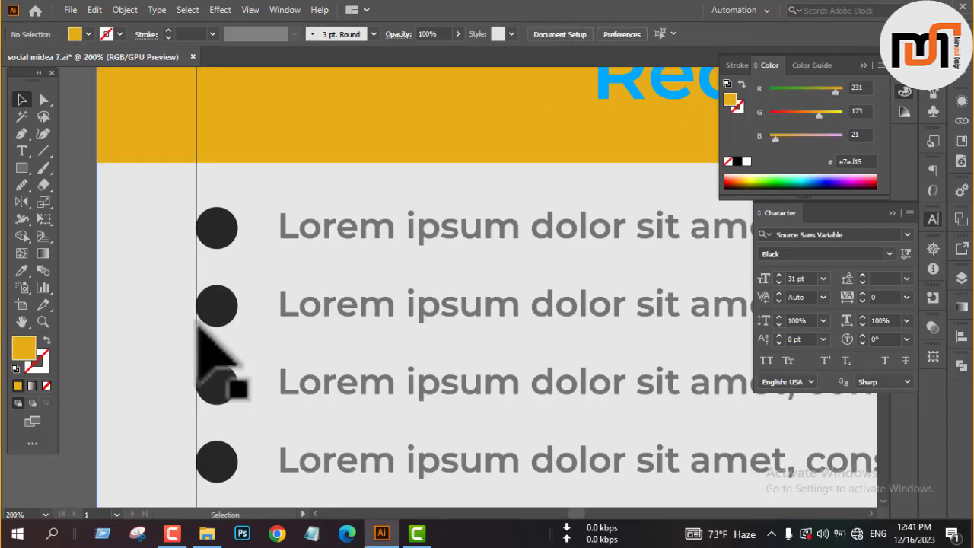
pyautogui.press('a')
pyautogui.click(219, 226)
pyautogui.click(217, 227)
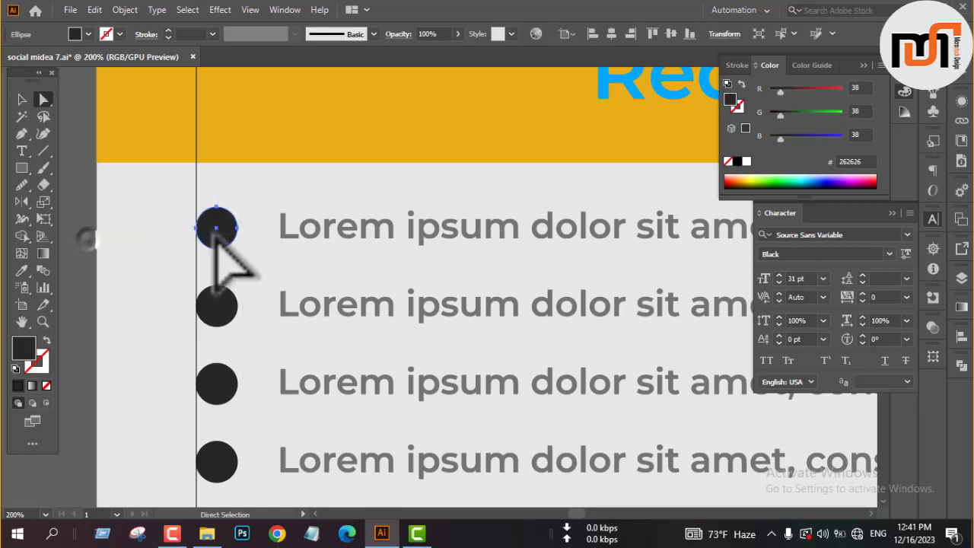
pyautogui.keyDown('shift'); pyautogui.click(218, 306); pyautogui.keyUp('shift')
pyautogui.keyDown('shift'); pyautogui.click(219, 380); pyautogui.keyUp('shift')
pyautogui.keyDown('shift'); pyautogui.click(217, 461); pyautogui.keyUp('shift')
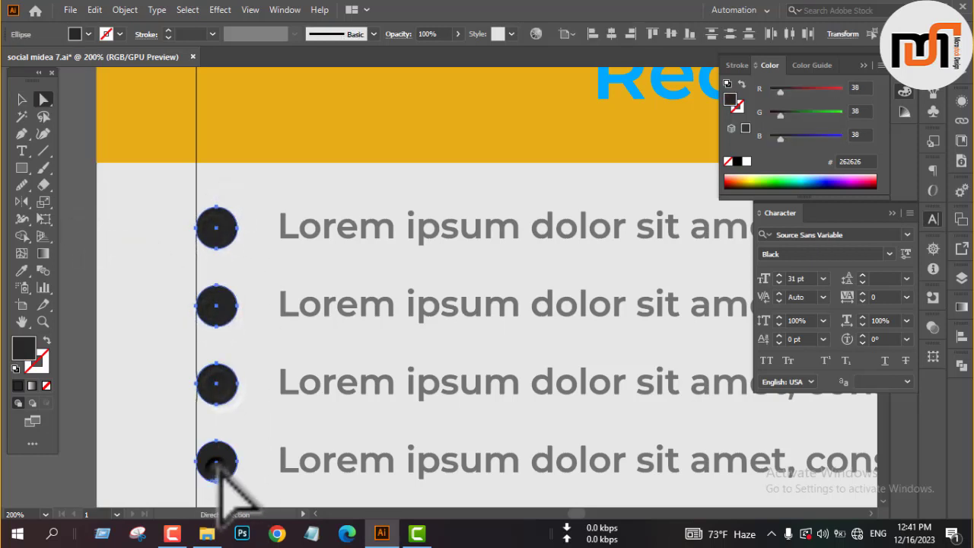
pyautogui.click(387, 143)
pyautogui.press('v')
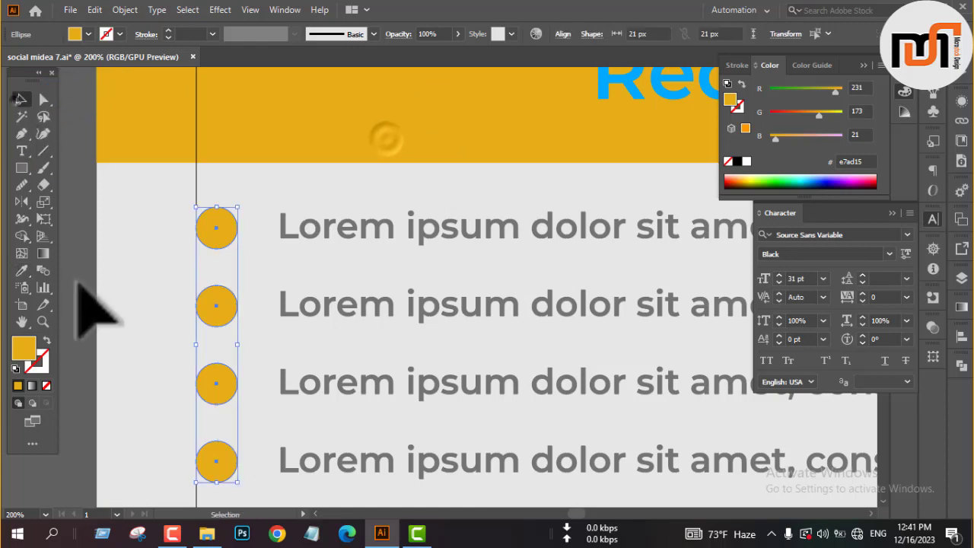
pyautogui.click(82, 303)
# Copy the Learn more button onto the light grey area below the bullet list
pyautogui.hotkey('ctrl', '0')
pyautogui.scroll(-2, 318, 459)
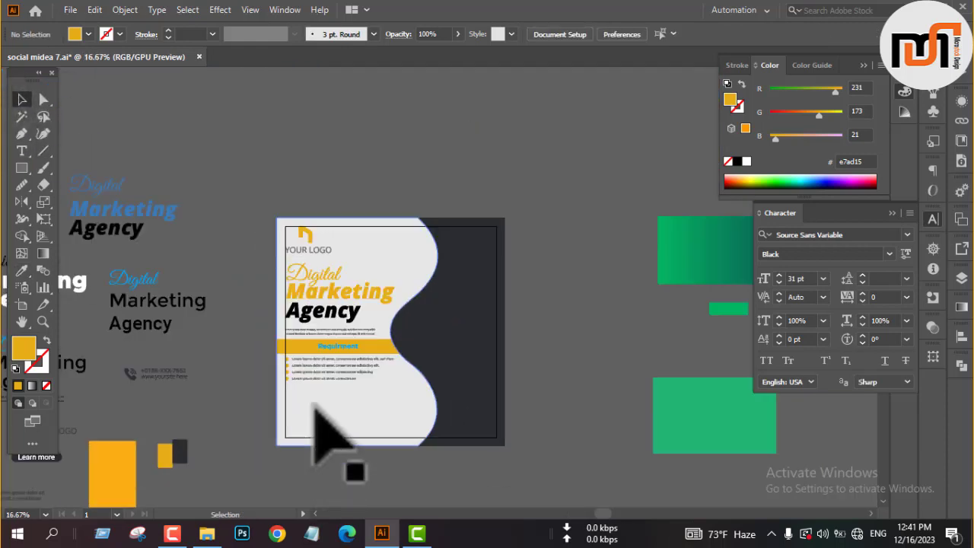
pyautogui.scroll(-1, 314, 408)
pyautogui.scroll(-1, 314, 411)
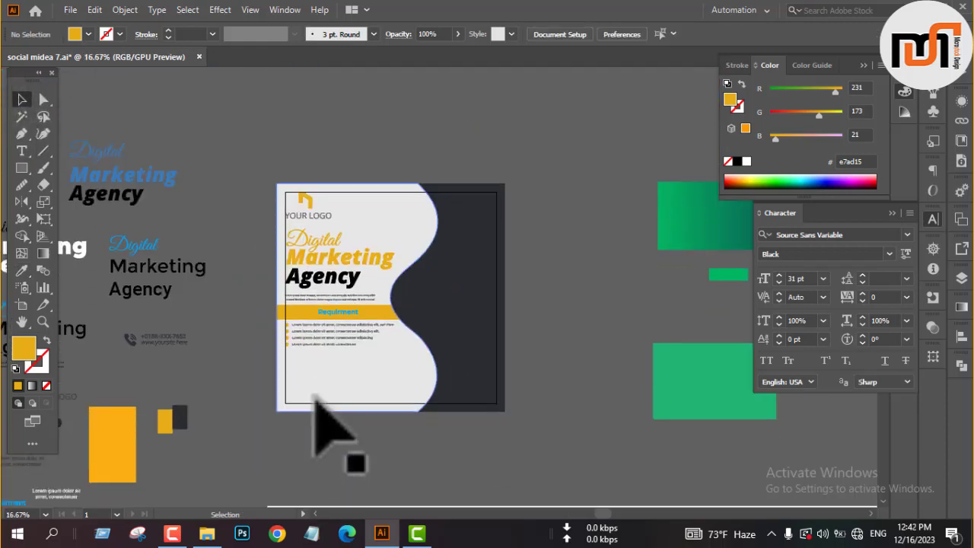
pyautogui.scroll(-2, 320, 396)
pyautogui.scroll(2, 251, 312)
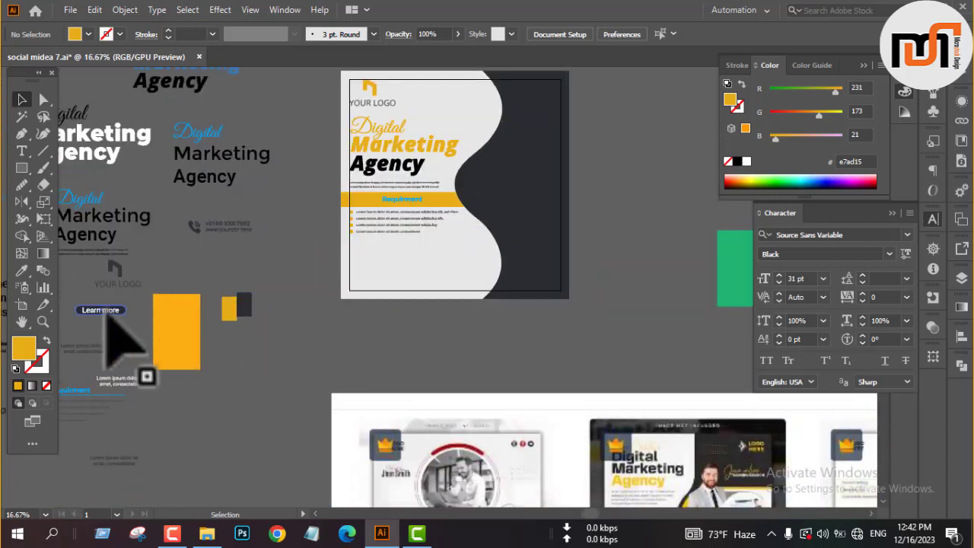
pyautogui.moveTo(102, 311); pyautogui.dragTo(372, 256)
pyautogui.scroll(4, 372, 258)
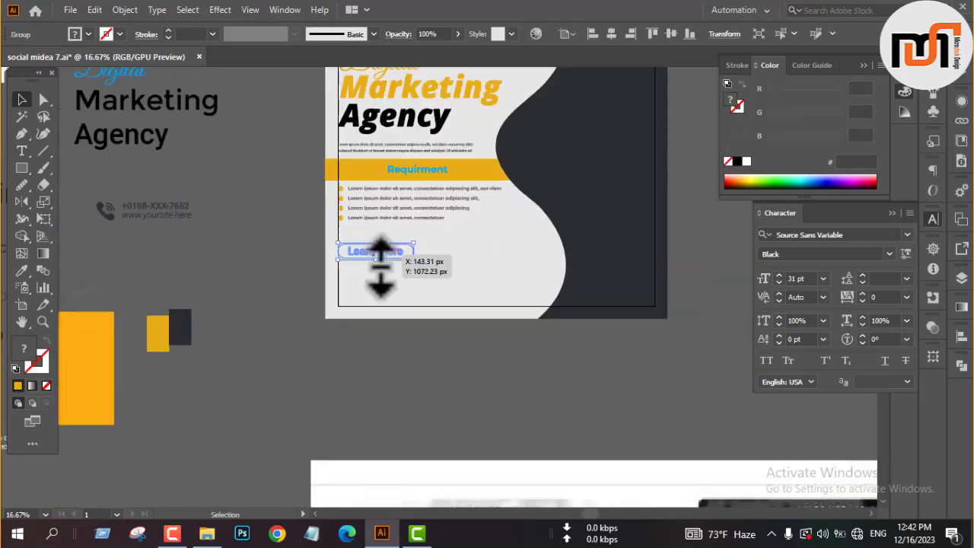
# Bring the Learn more button to the front and align its left edge with the margin frame
pyautogui.rightClick(169, 274)
pyautogui.click(217, 202)
pyautogui.click(332, 200)
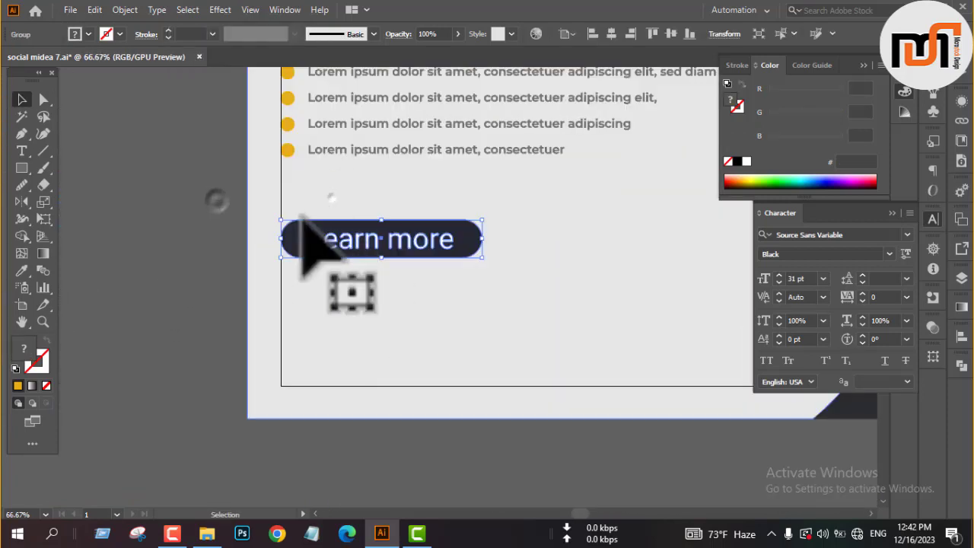
pyautogui.scroll(-3, 319, 305)
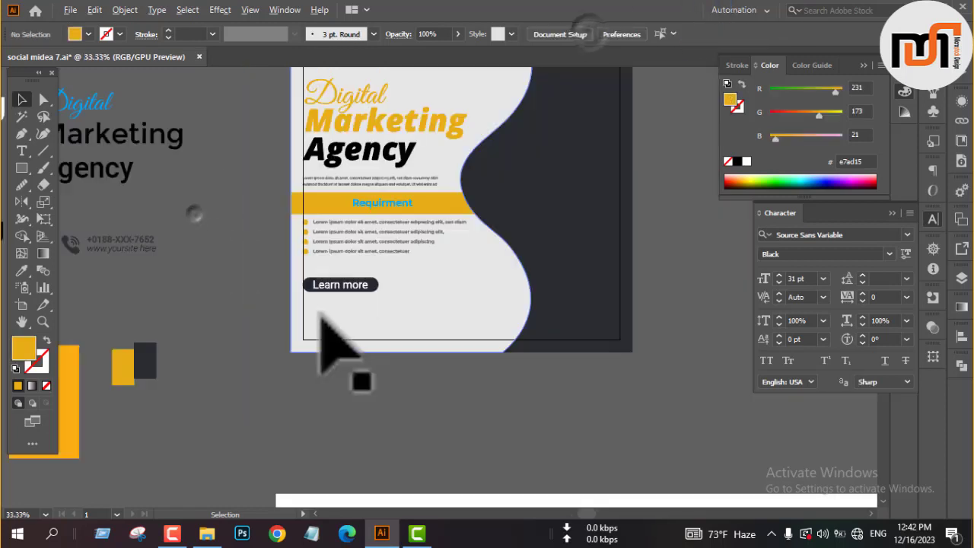
# Nudge the bullet list slightly down and the lorem ipsum paragraph slightly up to even their spacing around the yellow bar
pyautogui.click(335, 252)
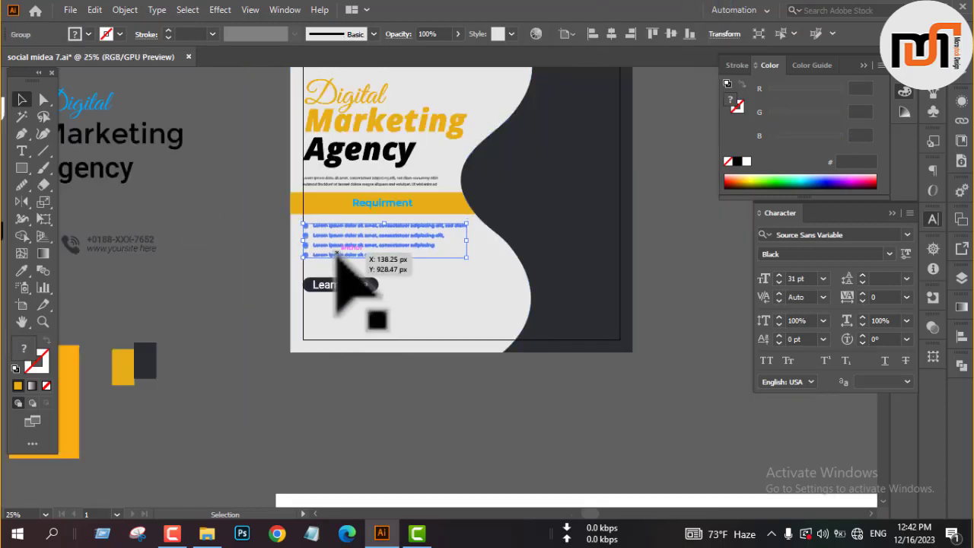
pyautogui.click(259, 242)
pyautogui.scroll(2, 267, 245)
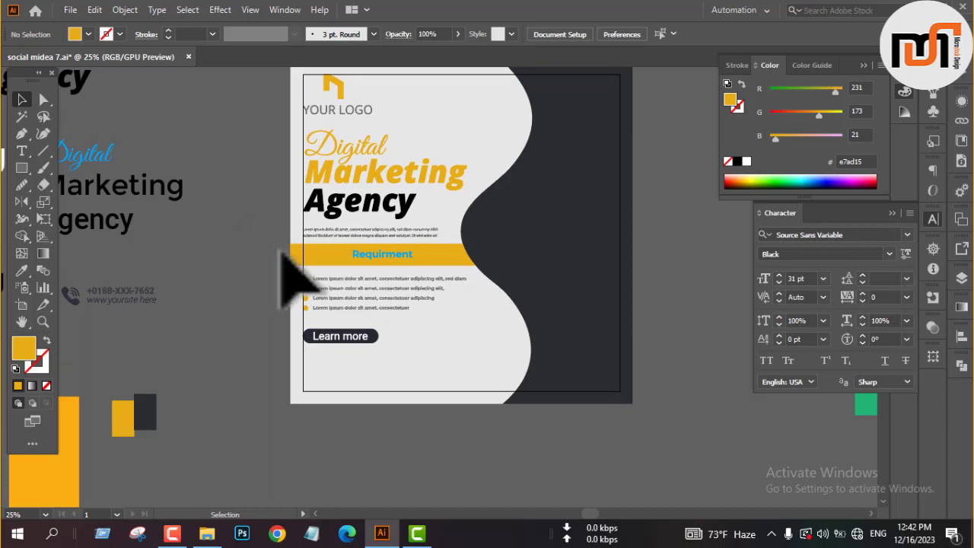
pyautogui.click(401, 231)
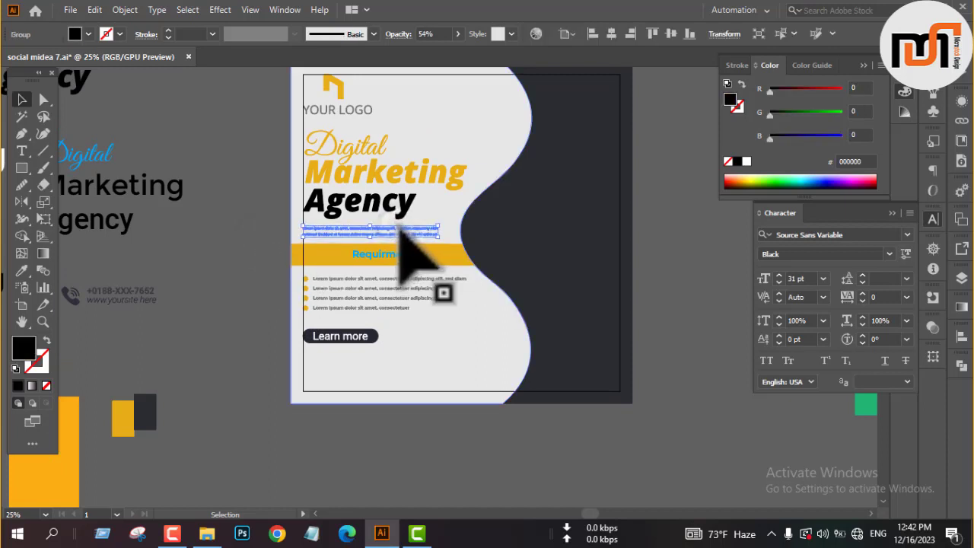
pyautogui.click(262, 283)
# Copy the phone and website contact block to the margin frame's lower-left corner, bring it to the front and align it left
pyautogui.scroll(-2, 259, 290)
pyautogui.moveTo(116, 247); pyautogui.dragTo(359, 332)
pyautogui.rightClick(253, 302)
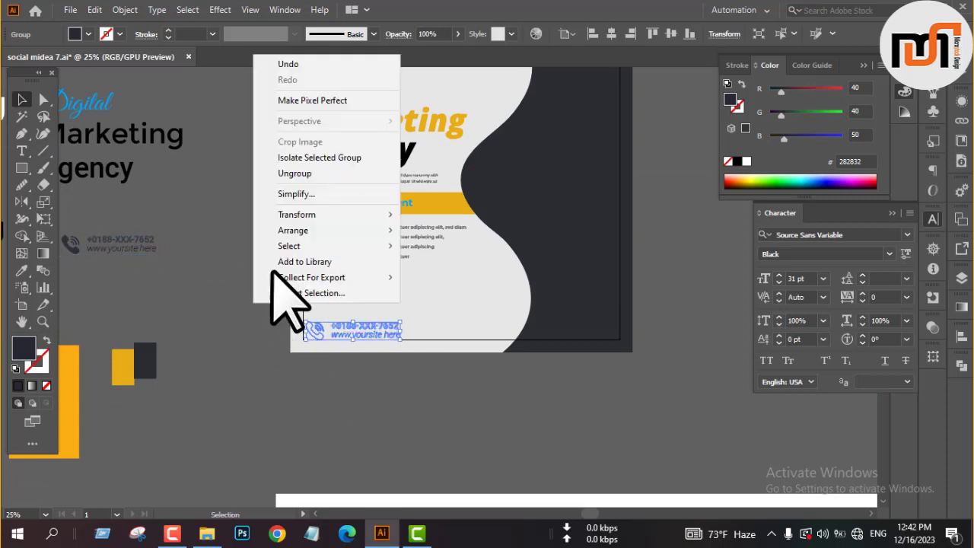
pyautogui.click(285, 231)
pyautogui.click(417, 230)
pyautogui.click(595, 33)
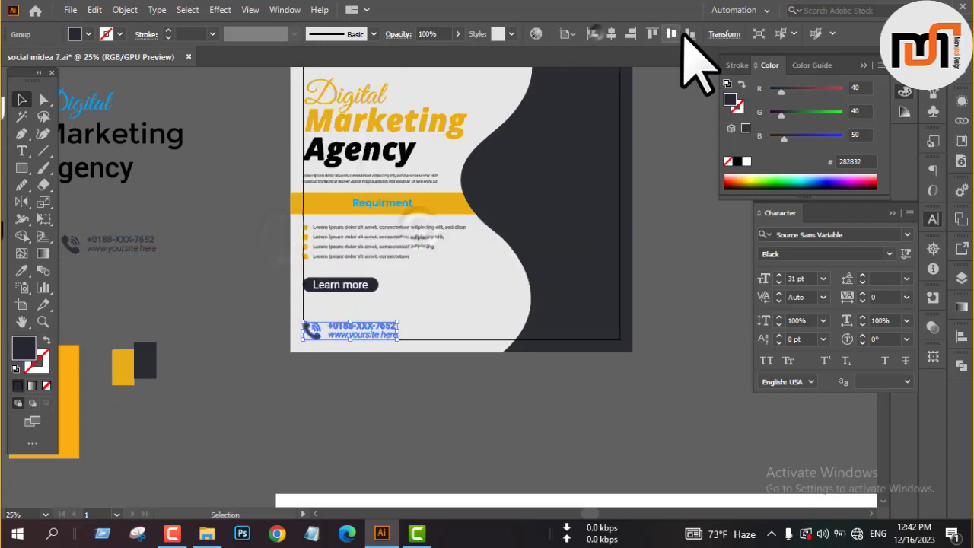
pyautogui.click(379, 466)
# Recolor the contact block's phone icon with the yellow sampled from the Requirment bar
pyautogui.scroll(2, 425, 383)
pyautogui.click(558, 384)
pyautogui.click(624, 275)
pyautogui.hotkey('ctrl', '1')
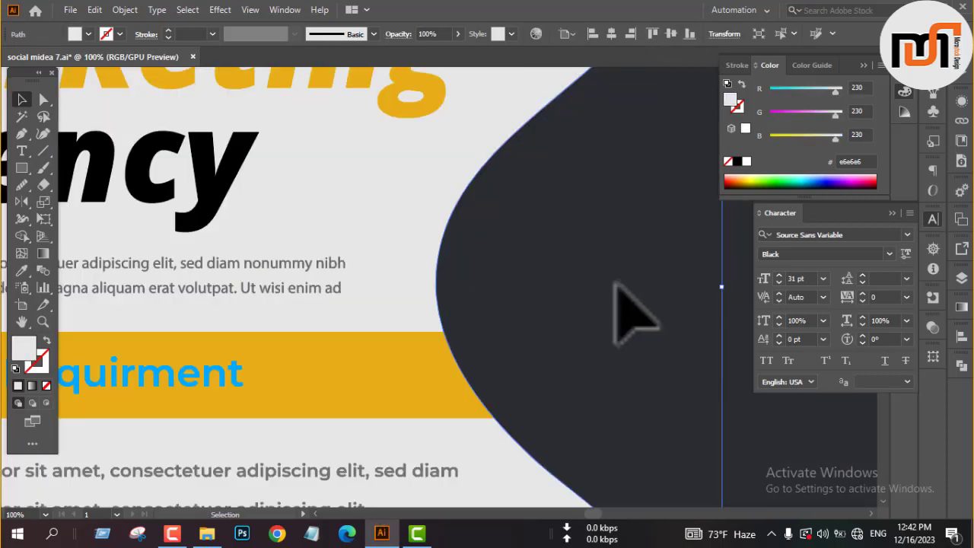
pyautogui.scroll(-3, 632, 365)
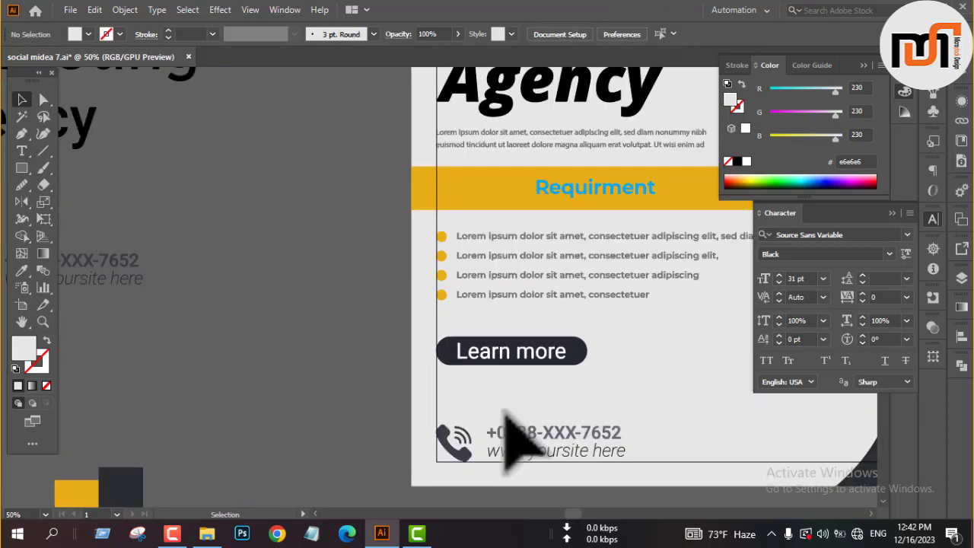
pyautogui.moveTo(478, 482); pyautogui.dragTo(477, 483)
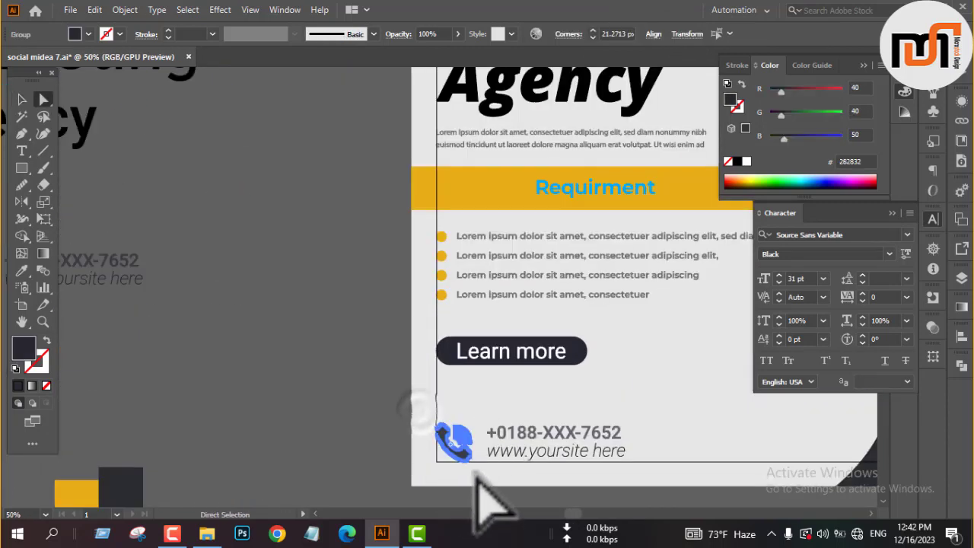
pyautogui.press('i')
pyautogui.click(453, 187)
pyautogui.press('v')
pyautogui.click(251, 265)
pyautogui.scroll(-3, 329, 362)
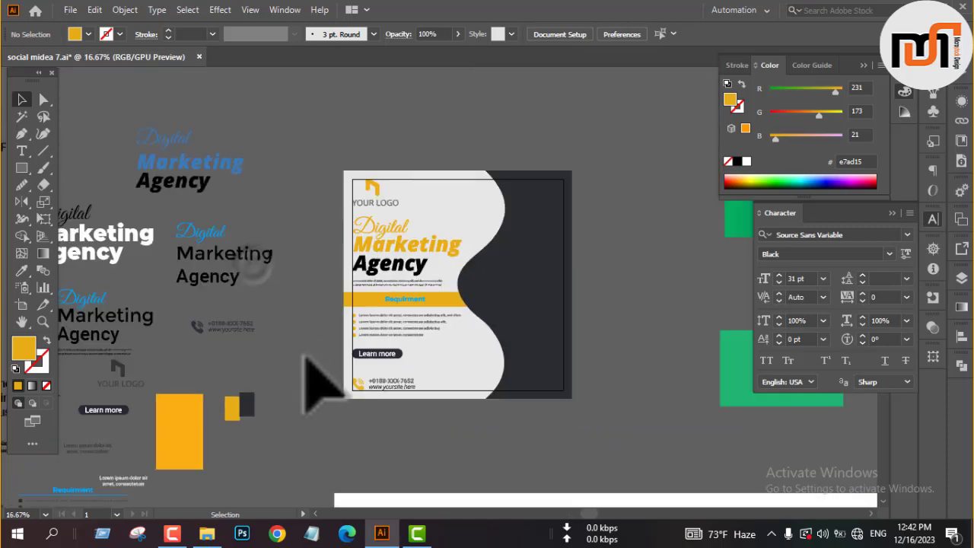
pyautogui.scroll(-5, 335, 357)
pyautogui.scroll(3, 335, 355)
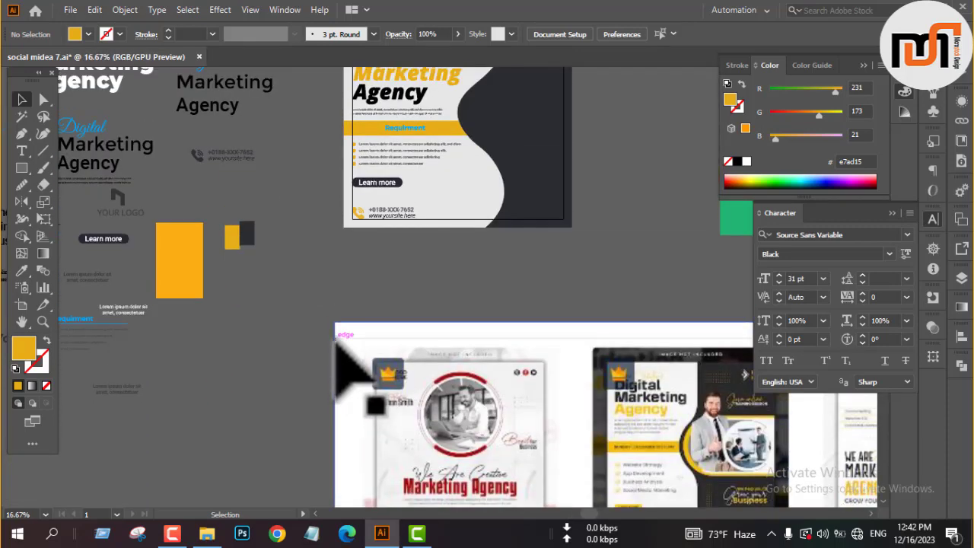
pyautogui.scroll(-4, 331, 343)
pyautogui.moveTo(355, 385); pyautogui.dragTo(235, 485)
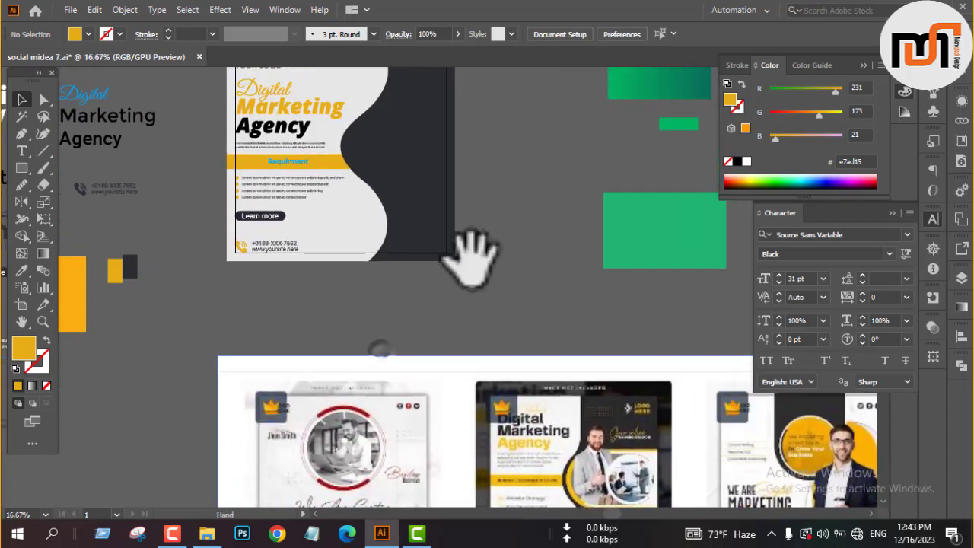
pyautogui.moveTo(469, 263); pyautogui.dragTo(427, 394)
pyautogui.scroll(2, 327, 255)
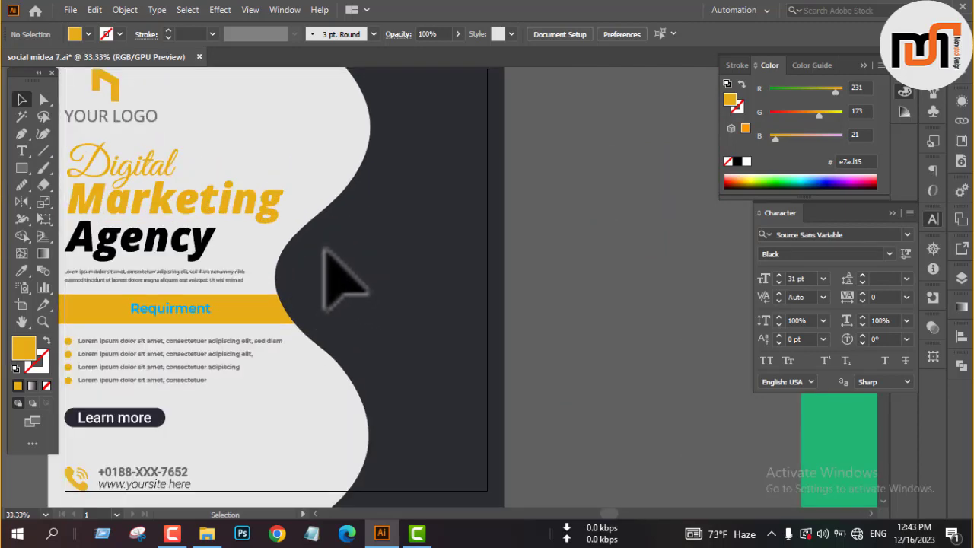
# Copy the circular red-ringed photo frame from the Marketing Agency post with the 50% badge to the empty canvas above the new post
pyautogui.scroll(-5, 312, 262)
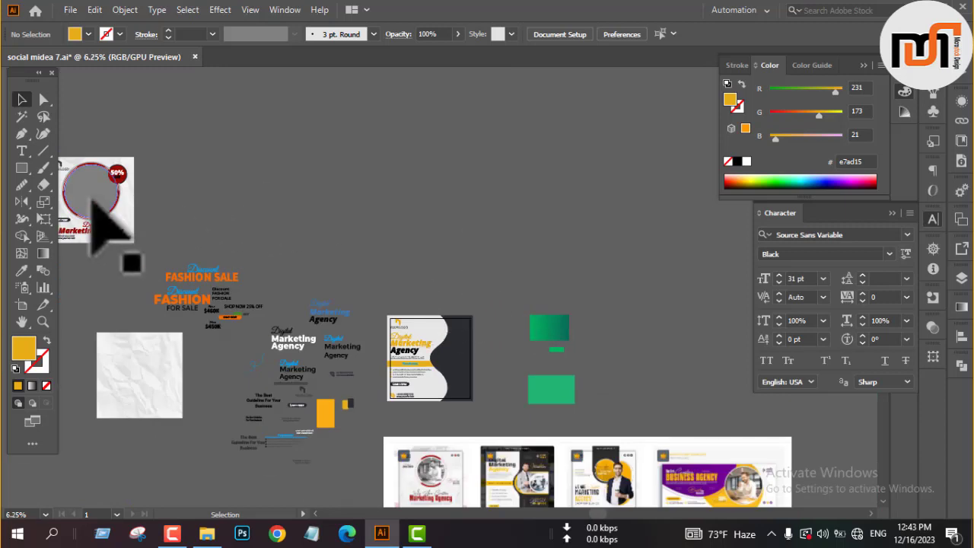
pyautogui.click(91, 198)
pyautogui.moveTo(91, 198); pyautogui.dragTo(624, 245)
pyautogui.rightClick(190, 188)
pyautogui.click(232, 306)
pyautogui.click(373, 170)
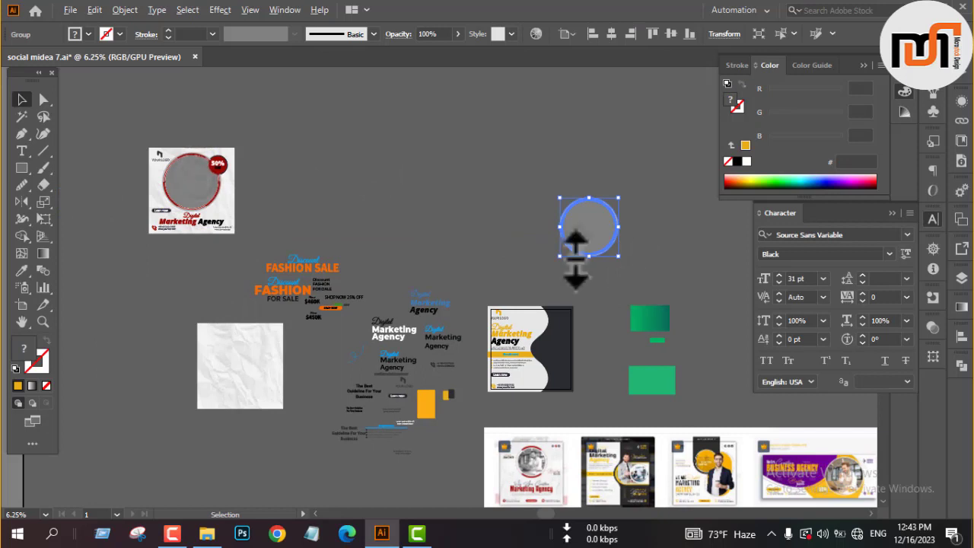
pyautogui.moveTo(261, 265); pyautogui.dragTo(257, 260)
pyautogui.click(340, 166)
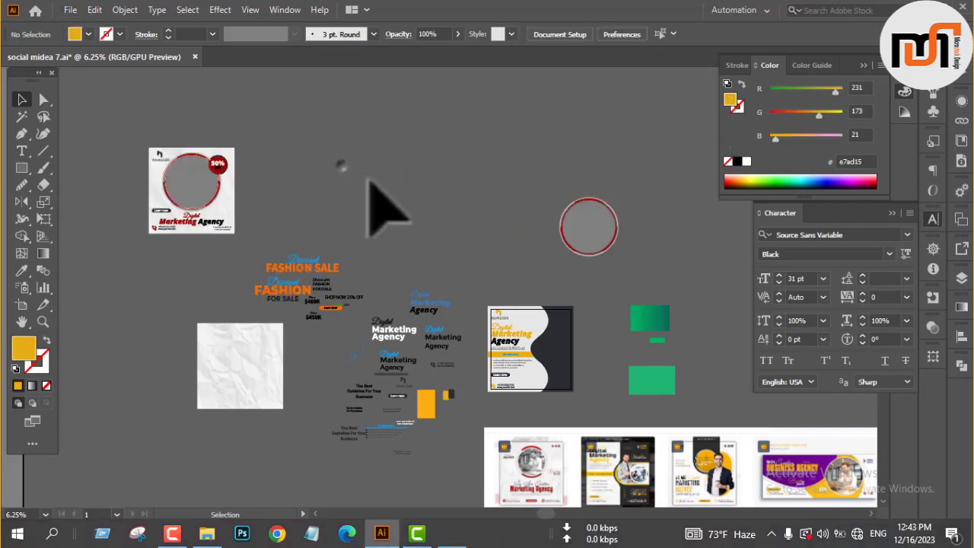
# Move the copied circular photo frame closer to the new post, just beyond its upper-right corner
pyautogui.click(582, 218)
pyautogui.moveTo(583, 219); pyautogui.dragTo(444, 93)
pyautogui.moveTo(449, 104); pyautogui.dragTo(468, 177)
pyautogui.scroll(4, 487, 194)
pyautogui.click(471, 245)
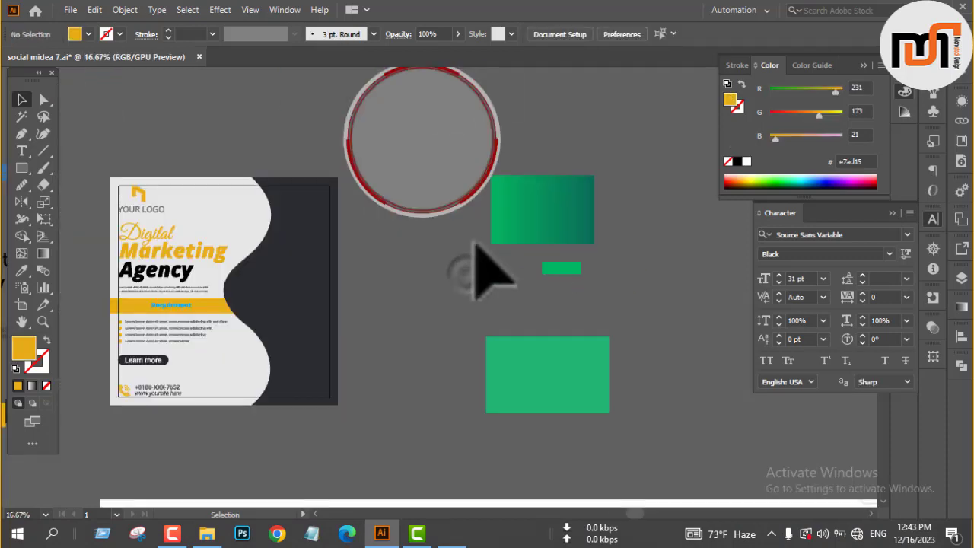
# Recolor the frame's thick red arcs and thin inner red ring with the yellow sampled from the Requirment bar
pyautogui.scroll(5, 413, 206)
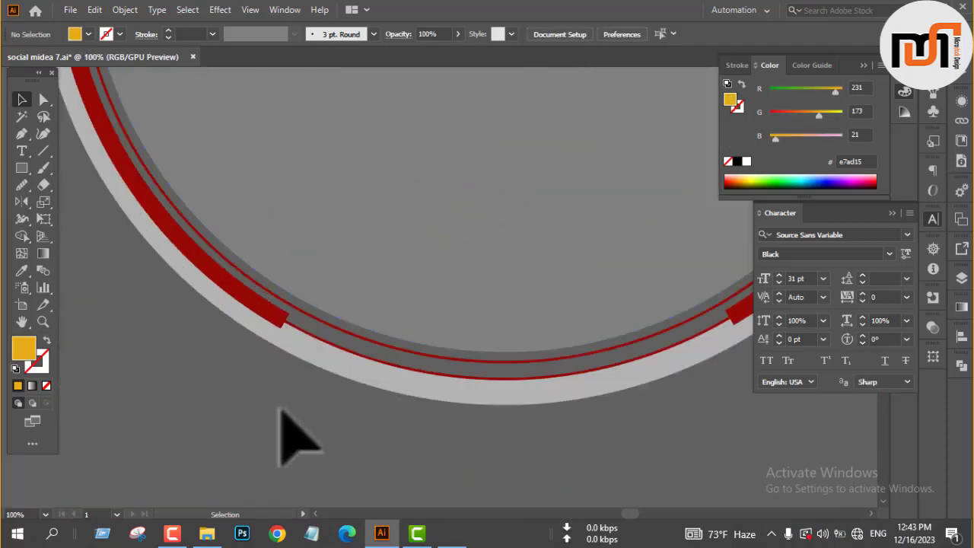
pyautogui.press('a')
pyautogui.click(269, 337)
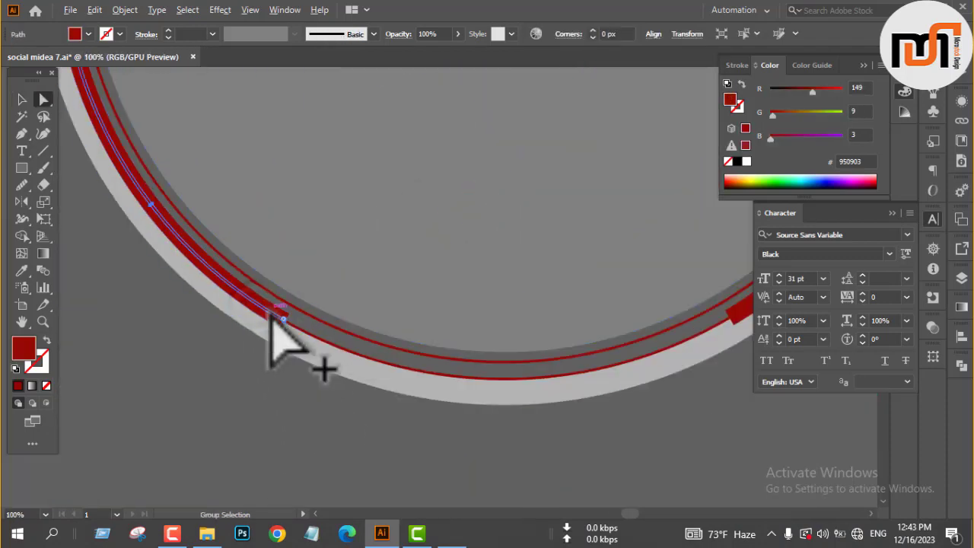
pyautogui.scroll(4, 283, 344)
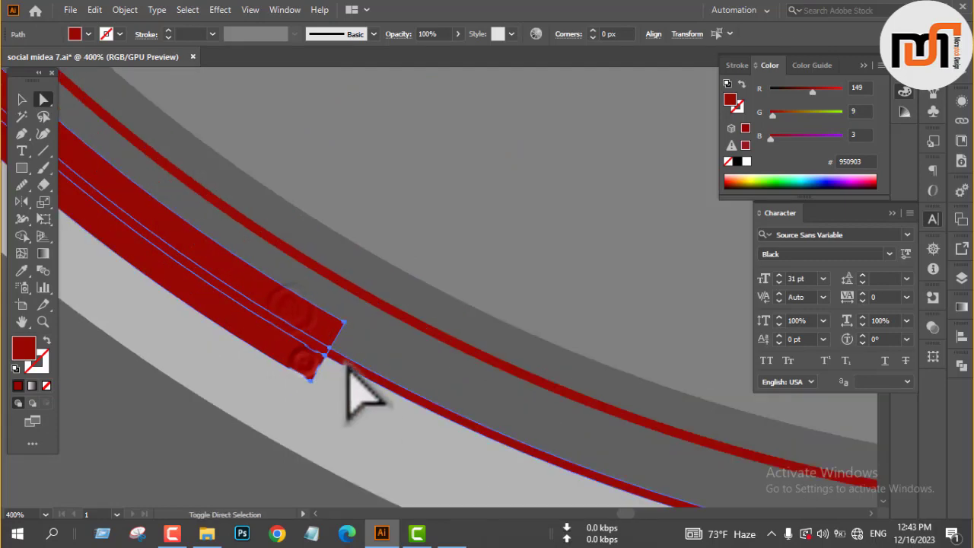
pyautogui.scroll(-6, 268, 317)
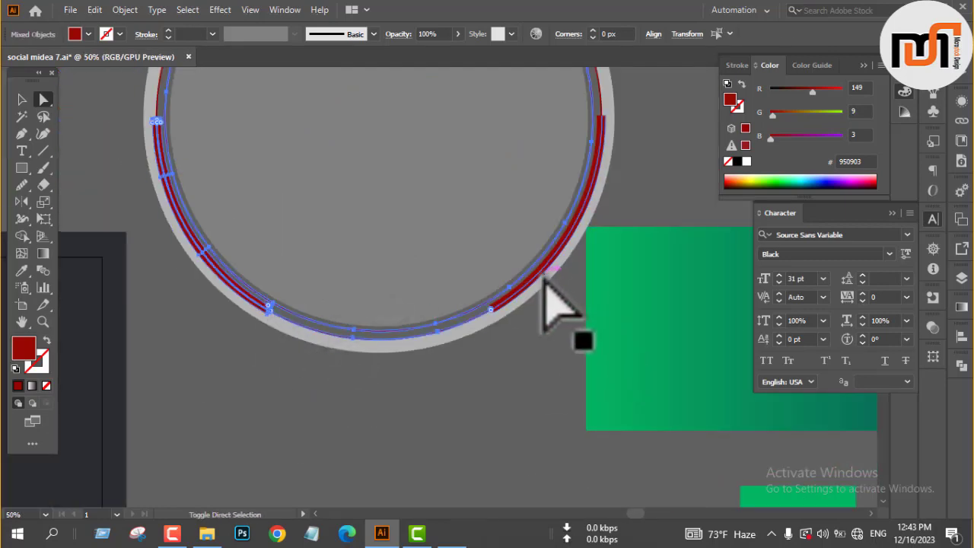
pyautogui.scroll(3, 544, 280)
pyautogui.scroll(2, 515, 306)
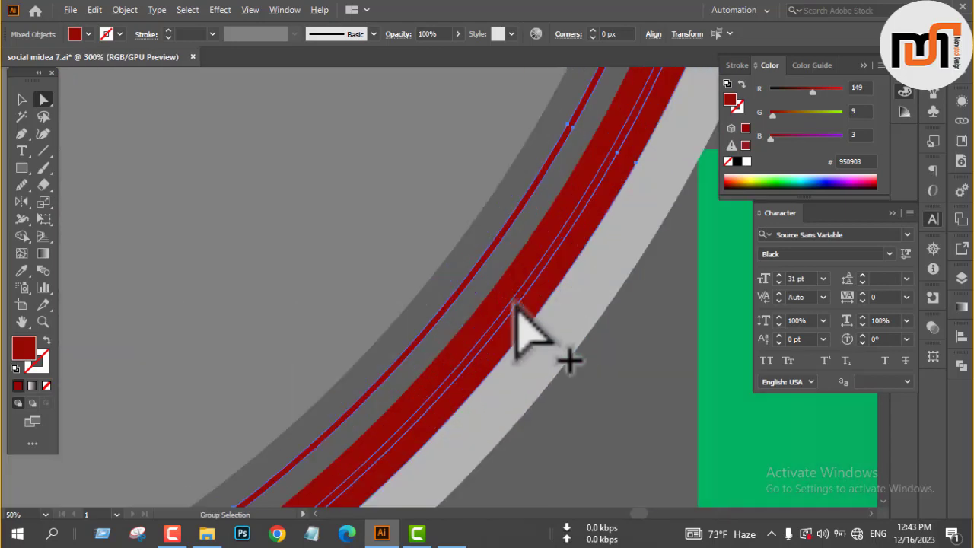
pyautogui.scroll(-5, 467, 317)
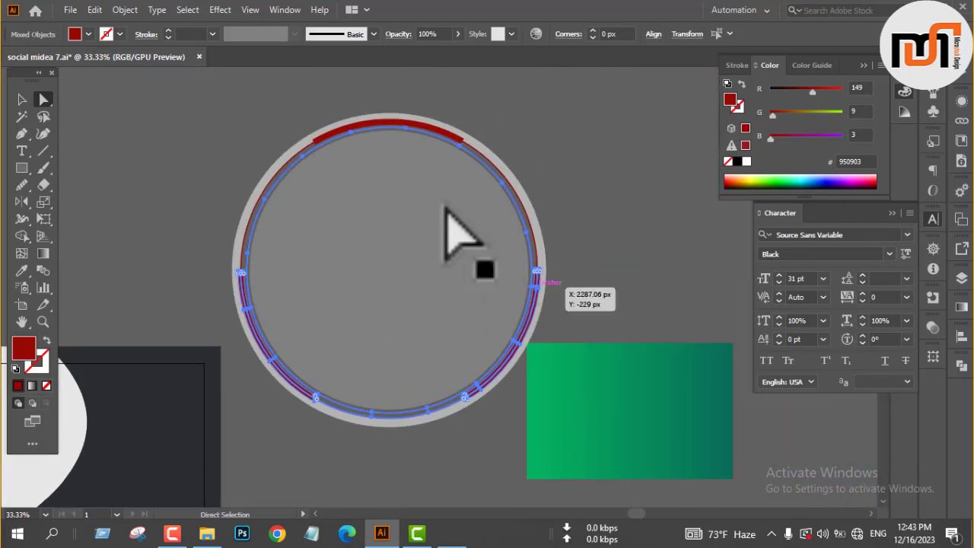
pyautogui.scroll(5, 408, 148)
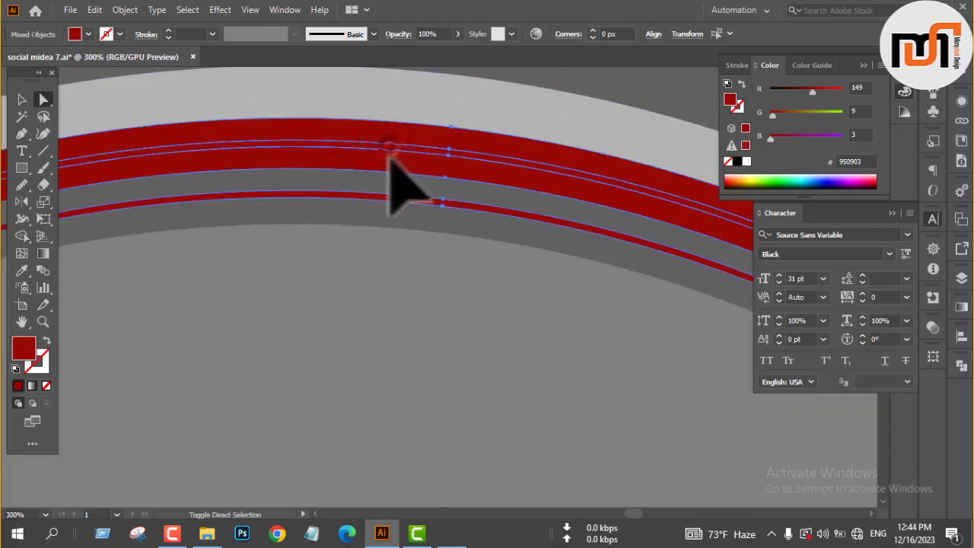
pyautogui.scroll(-8, 409, 160)
pyautogui.press('i')
pyautogui.click(185, 378)
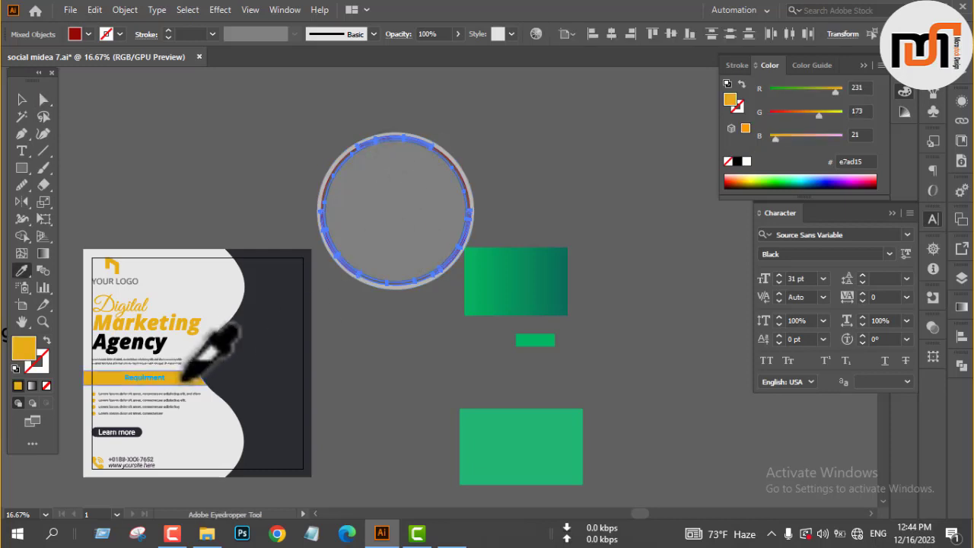
pyautogui.press('v')
pyautogui.click(522, 210)
# Recolor the remaining thin red outer lines on both sides of the circular frame with the yellow of its thick arcs
pyautogui.scroll(7, 522, 211)
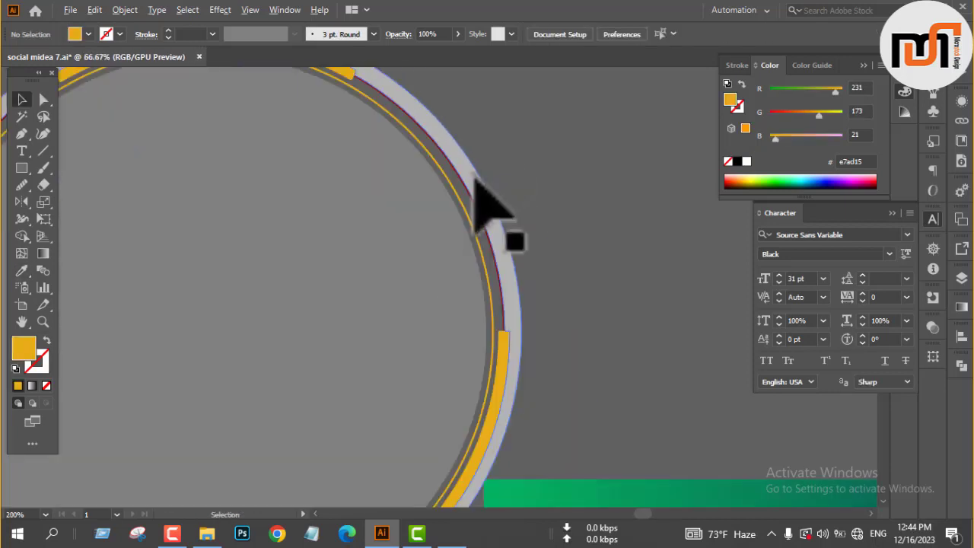
pyautogui.scroll(1, 478, 183)
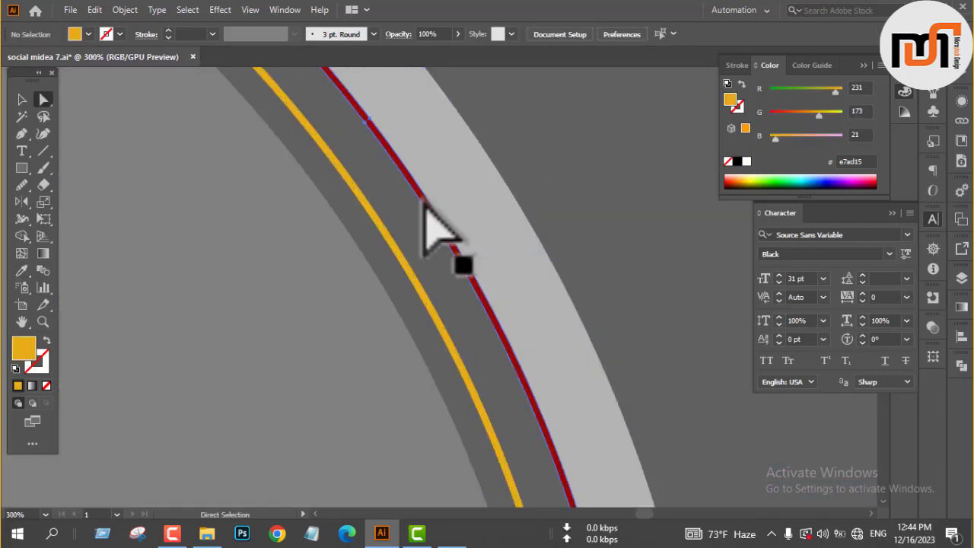
pyautogui.click(424, 201)
pyautogui.scroll(-4, 576, 174)
pyautogui.scroll(4, 164, 205)
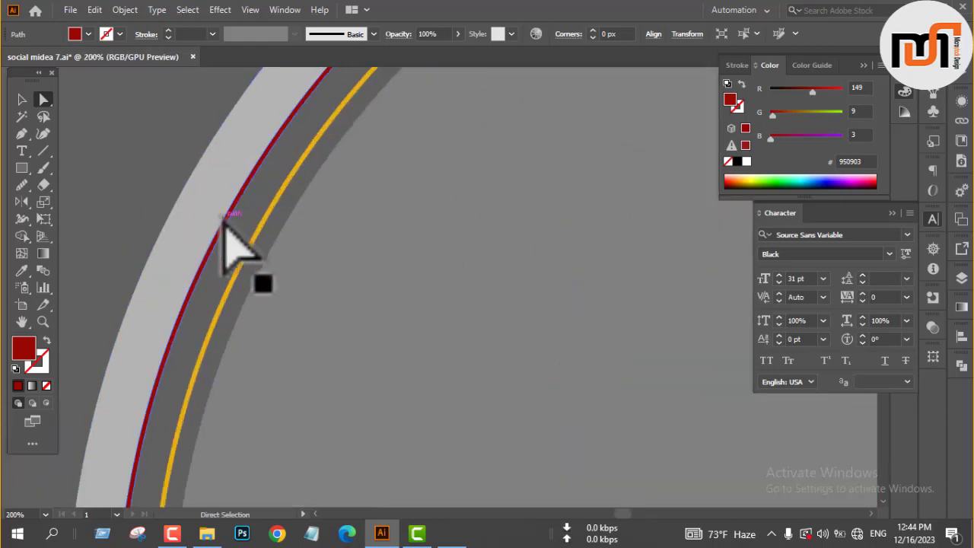
pyautogui.scroll(-4, 227, 227)
pyautogui.press('i')
pyautogui.click(351, 138)
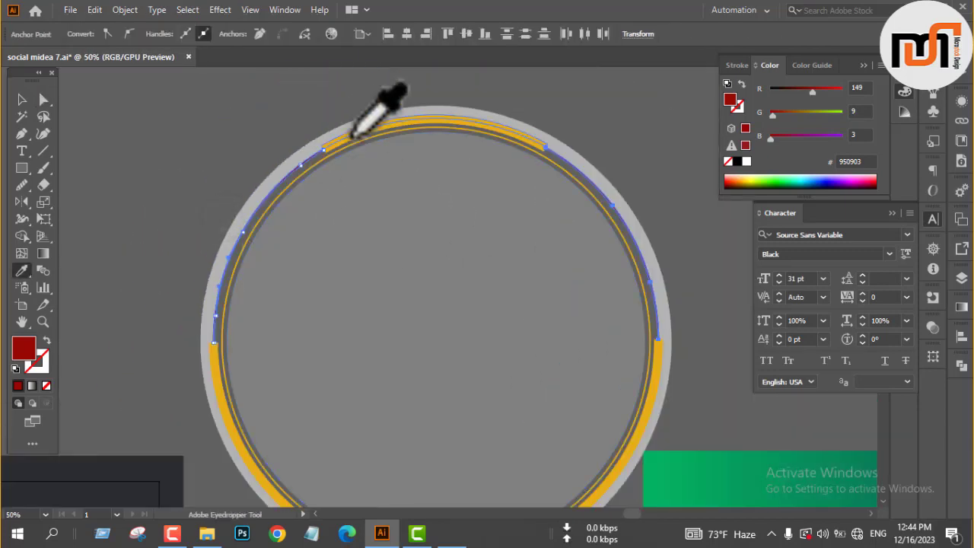
pyautogui.press('v')
pyautogui.click(226, 121)
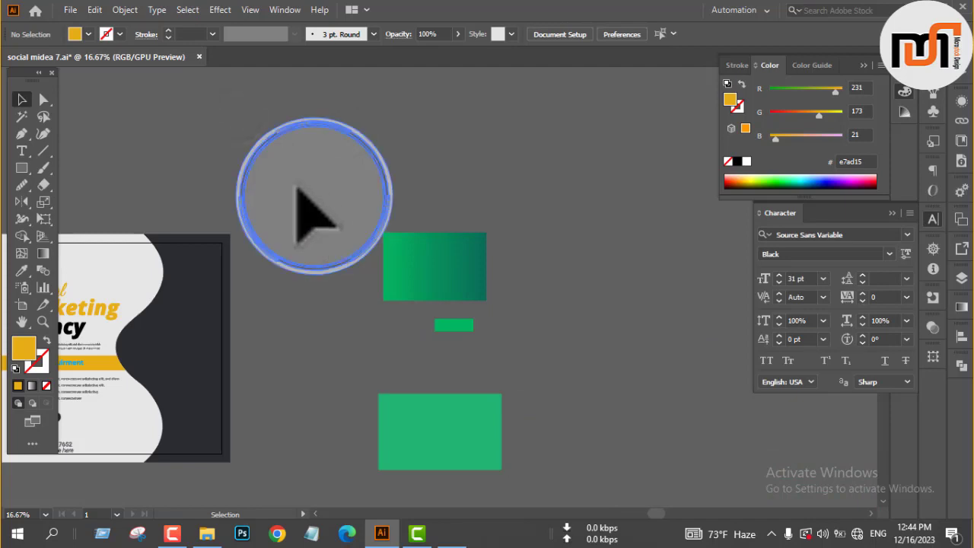
# Place the circular photo frame over the wave's inward curve and scale it down to fit inside the post's right edge
pyautogui.moveTo(297, 190); pyautogui.dragTo(182, 350)
pyautogui.scroll(2, 188, 356)
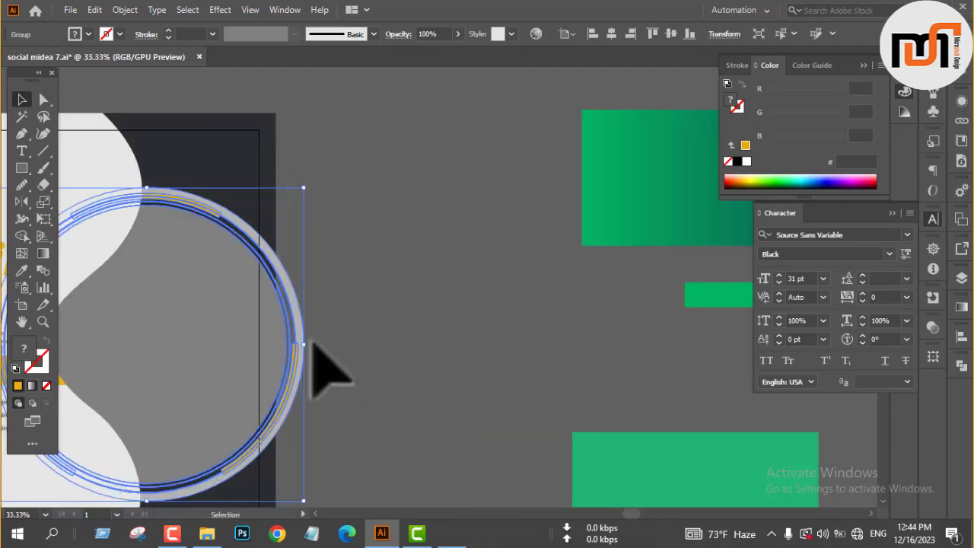
pyautogui.moveTo(304, 345); pyautogui.dragTo(273, 346)
pyautogui.press('space')
pyautogui.moveTo(299, 312); pyautogui.dragTo(461, 242)
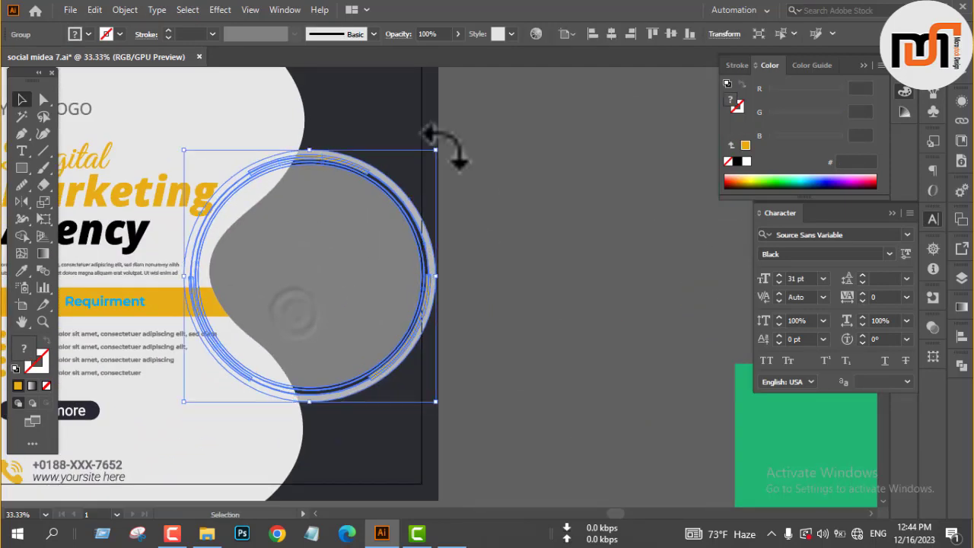
# Rotate the circular photo frame clockwise by about 30° to reposition its thick yellow arcs
pyautogui.moveTo(444, 143); pyautogui.dragTo(472, 239)
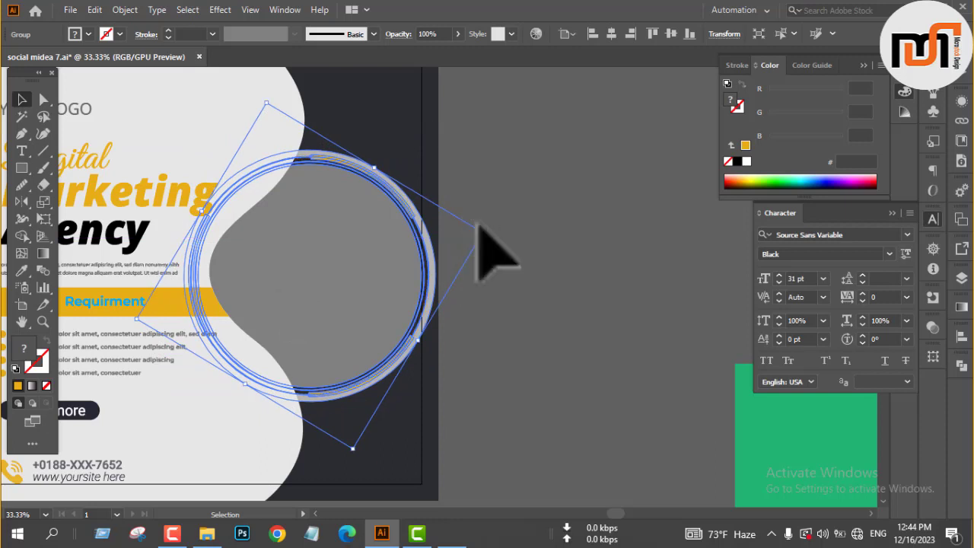
pyautogui.click(477, 226)
pyautogui.click(299, 298)
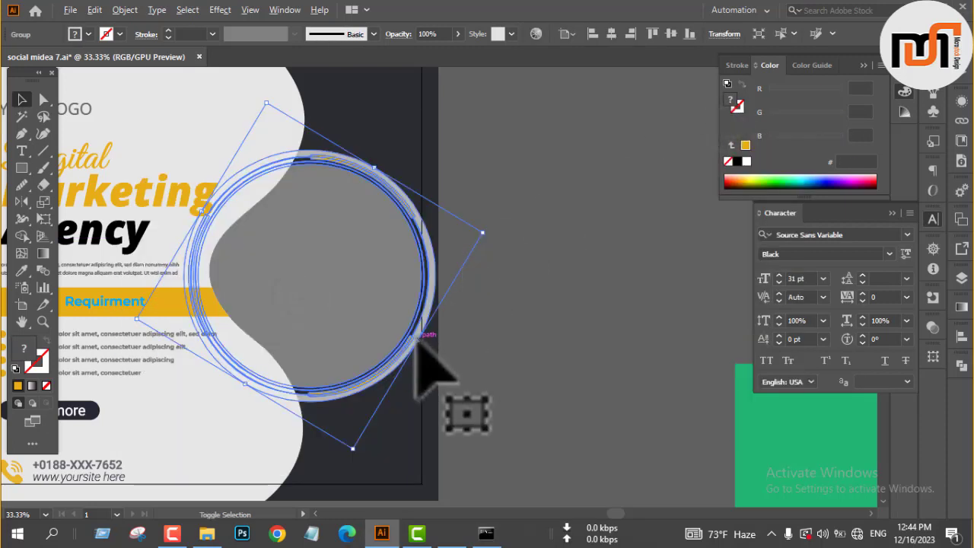
# Scale the circular photo frame down further and align its right edge with the margin frame
pyautogui.moveTo(416, 335); pyautogui.dragTo(394, 323)
pyautogui.click(630, 34)
pyautogui.click(546, 254)
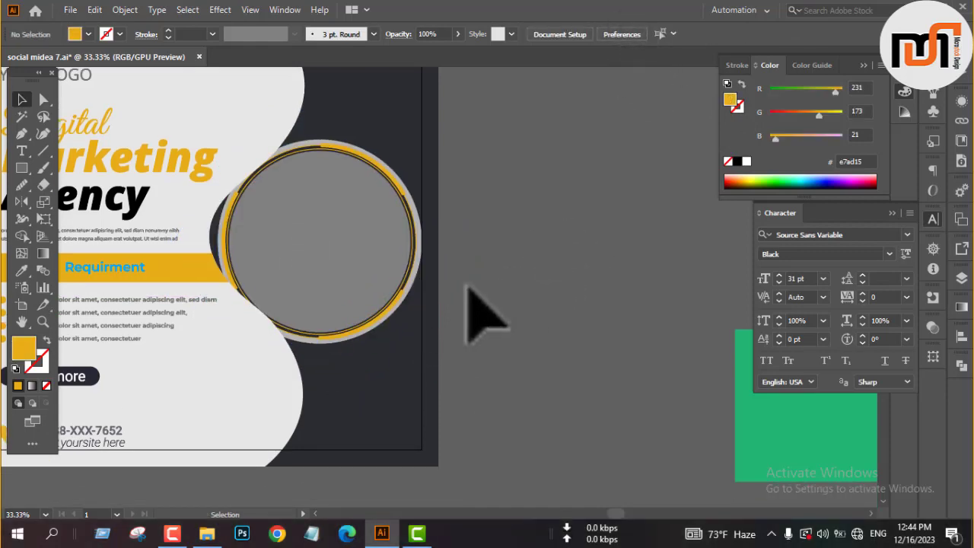
# Change the fill of the circular frame's grey outer ring to white
pyautogui.scroll(3, 413, 282)
pyautogui.scroll(-3, 435, 294)
pyautogui.moveTo(479, 262); pyautogui.dragTo(637, 278)
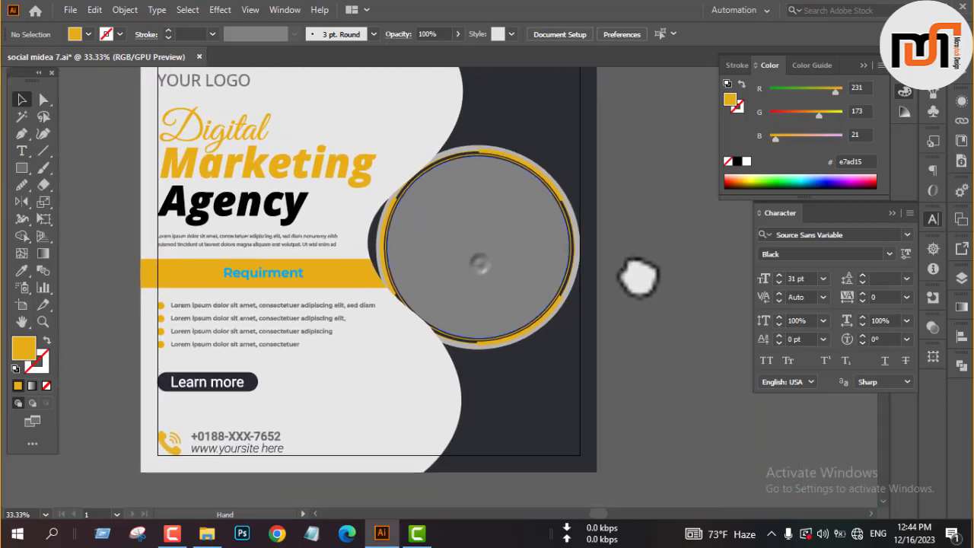
pyautogui.scroll(5, 646, 299)
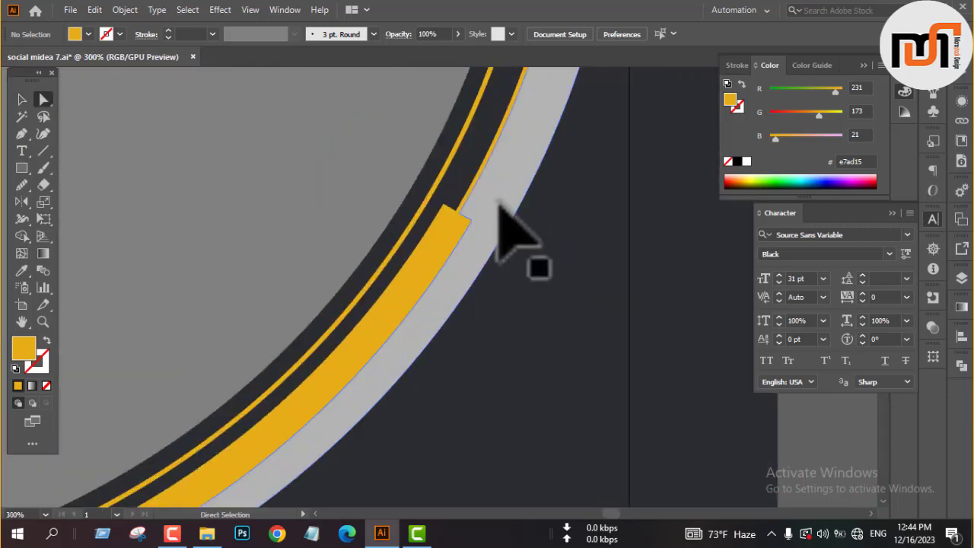
pyautogui.click(499, 204)
pyautogui.scroll(-5, 533, 274)
pyautogui.scroll(2, 555, 304)
pyautogui.click(78, 38)
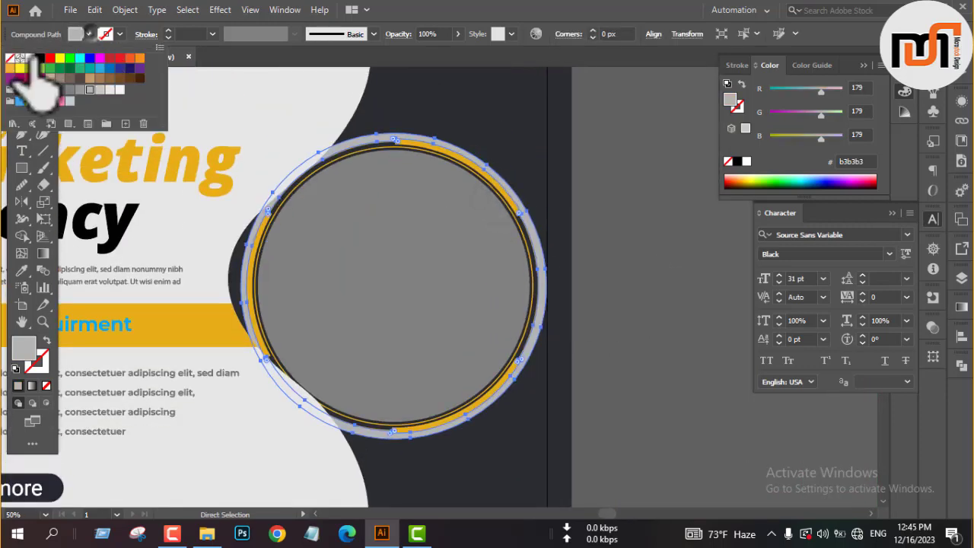
pyautogui.click(25, 58)
pyautogui.click(621, 161)
pyautogui.press('v')
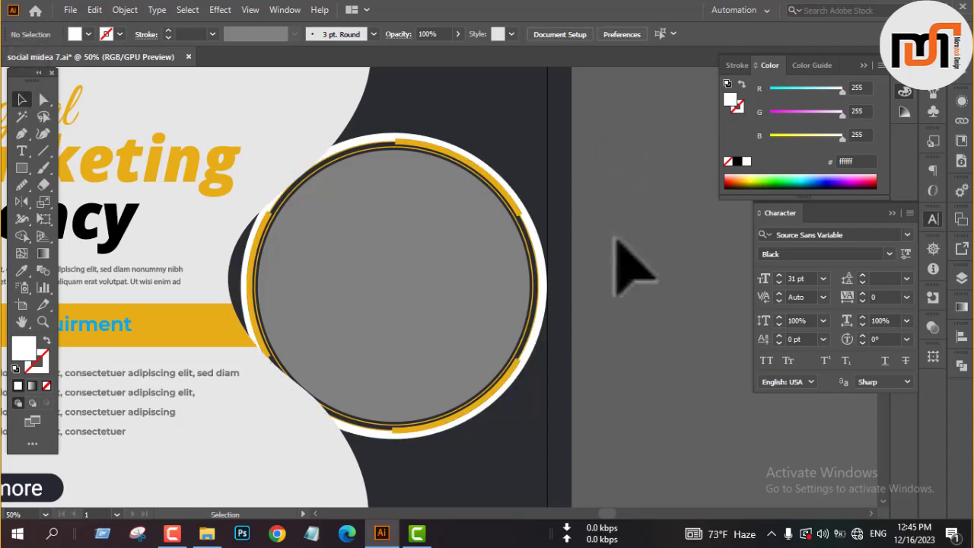
# Copy the post's dark background square to the empty canvas to the right of the green rectangles
pyautogui.scroll(-2, 618, 237)
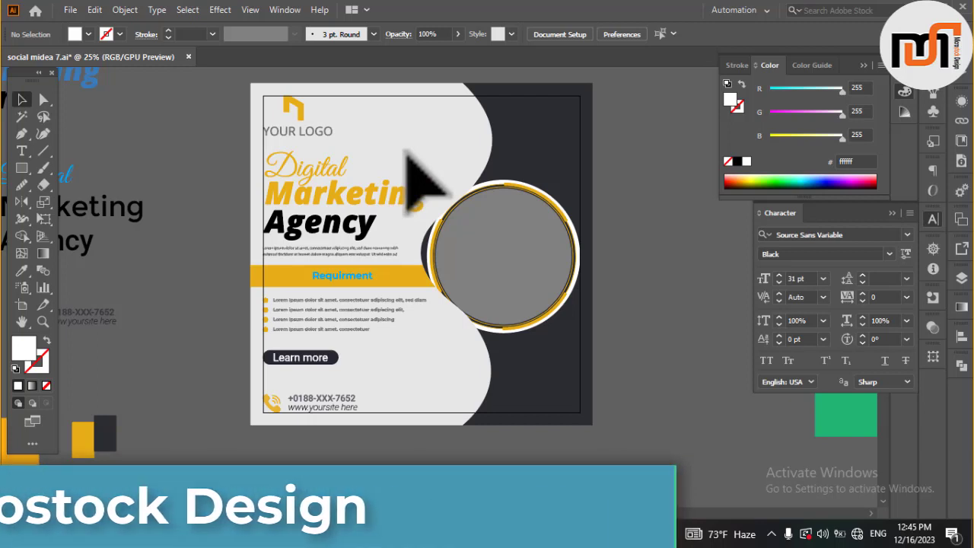
pyautogui.click(566, 152)
pyautogui.scroll(-1, 308, 202)
pyautogui.scroll(-1, 389, 182)
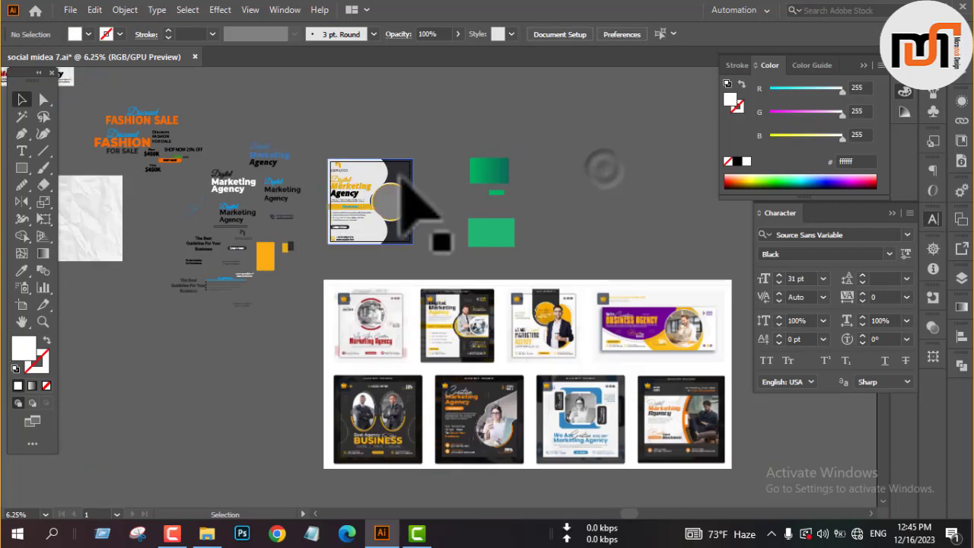
pyautogui.moveTo(407, 189); pyautogui.dragTo(652, 143)
pyautogui.click(446, 198)
pyautogui.scroll(2, 379, 185)
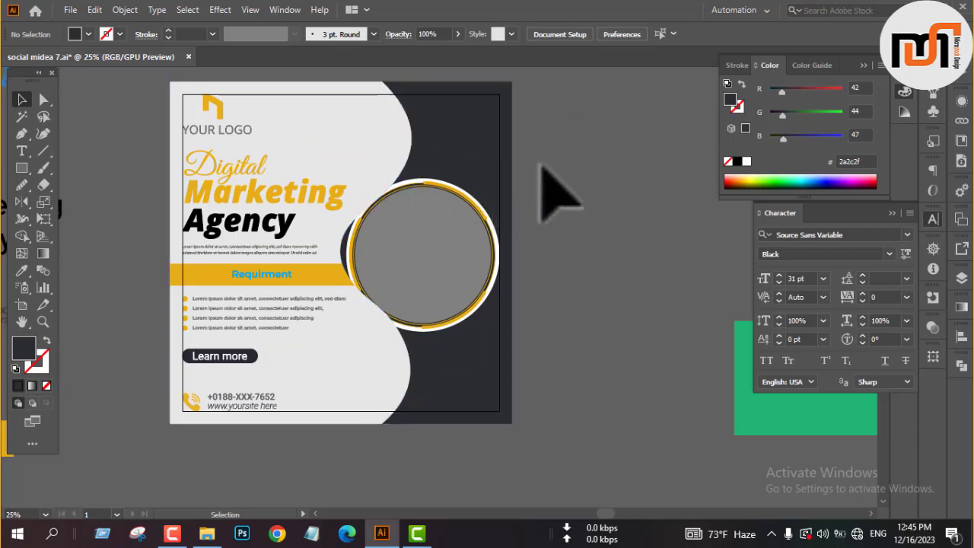
pyautogui.click(289, 131)
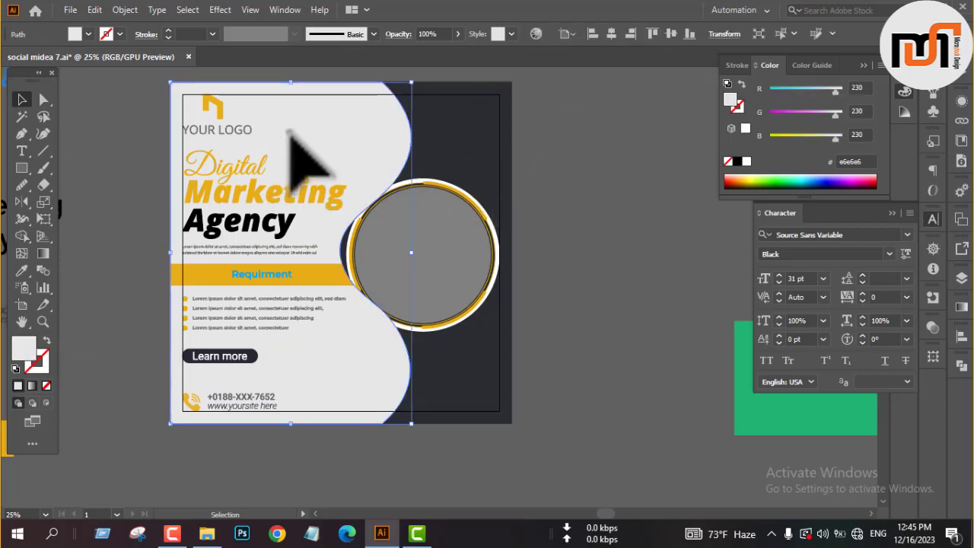
pyautogui.click(539, 196)
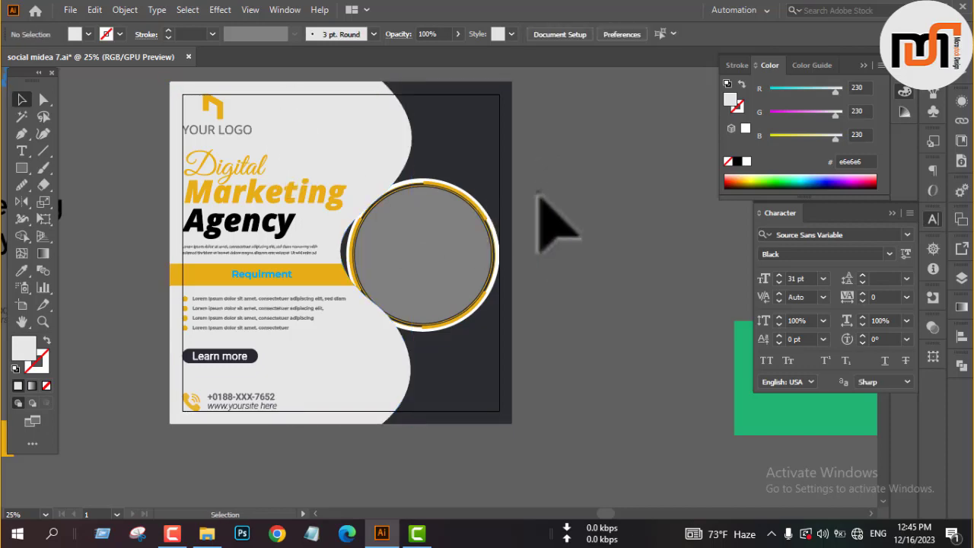
pyautogui.scroll(-2, 519, 199)
pyautogui.scroll(-2, 522, 202)
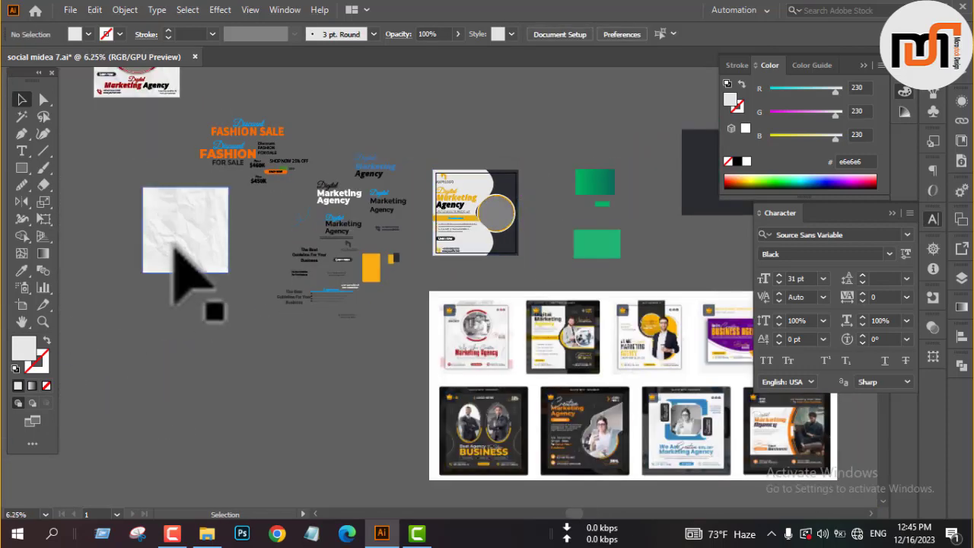
pyautogui.moveTo(180, 226); pyautogui.dragTo(466, 231)
pyautogui.press('Delete')
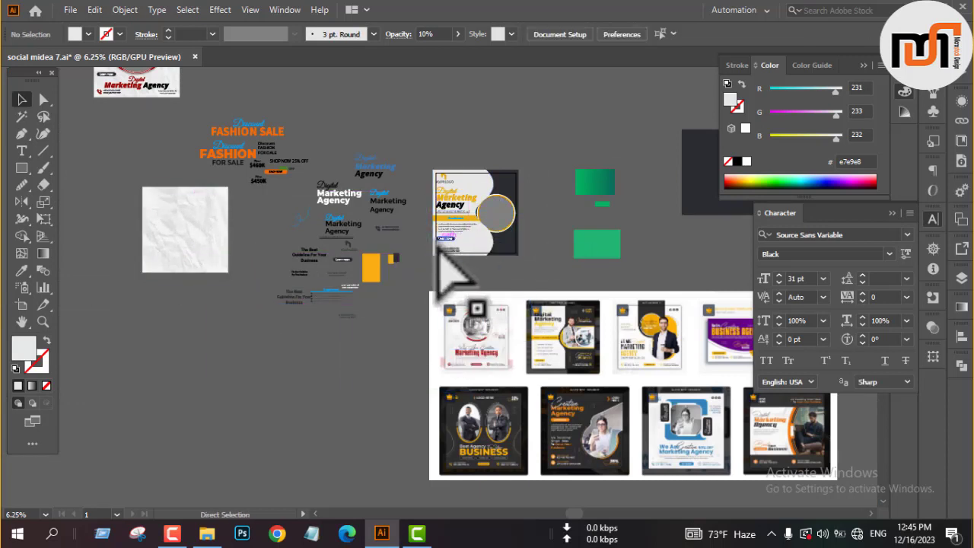
pyautogui.hotkey('ctrl', 'z')
pyautogui.hotkey('ctrl', 'z')
# Copy the crumpled paper texture onto the post, centre it horizontally and vertically, and group its pieces
pyautogui.click(256, 333)
pyautogui.moveTo(177, 257); pyautogui.dragTo(463, 252)
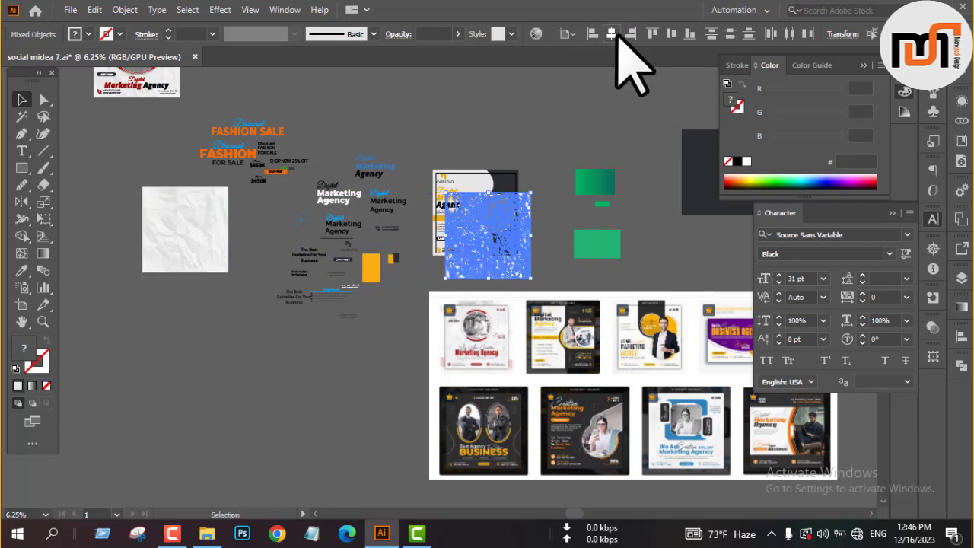
pyautogui.click(613, 33)
pyautogui.click(671, 35)
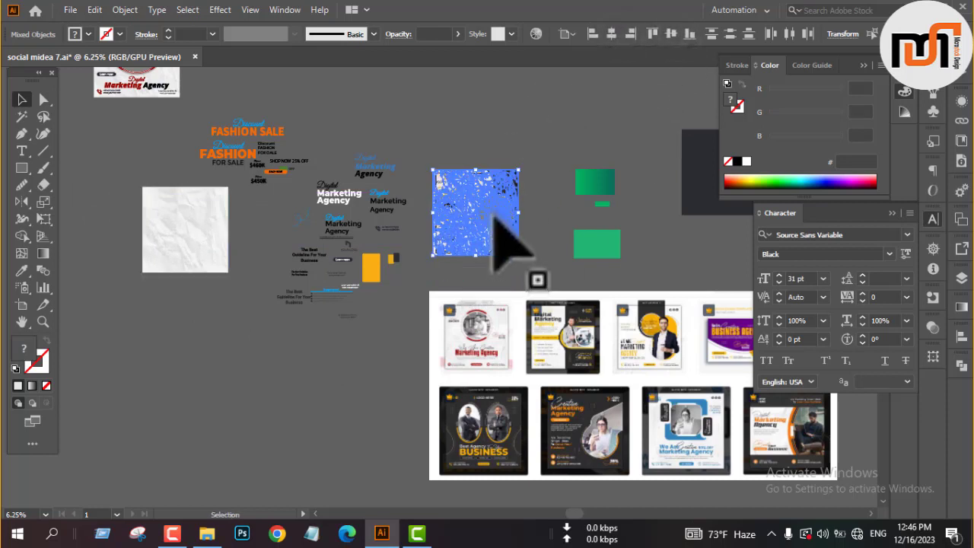
pyautogui.hotkey('ctrl', 'g')
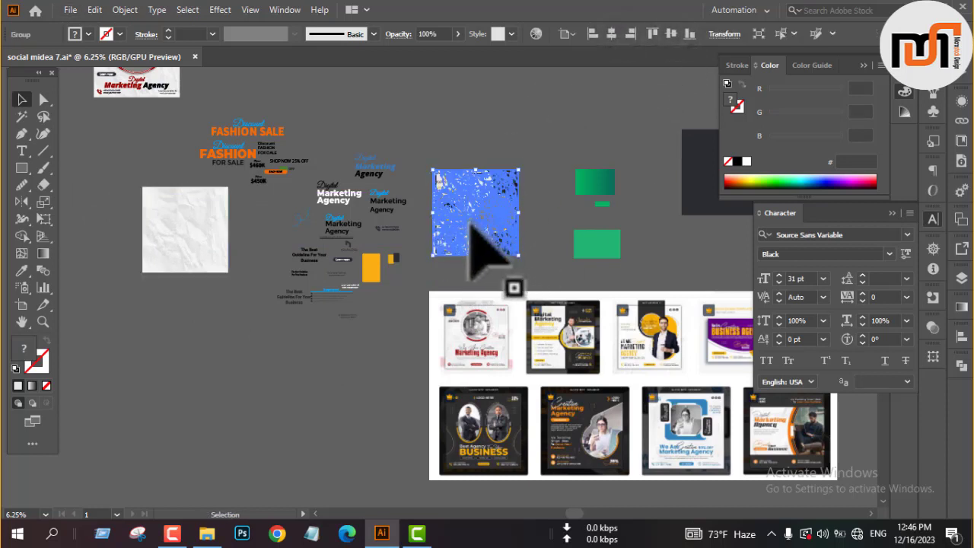
# Place the paper texture behind the post's artwork and hide the dark background square
pyautogui.click(556, 222)
pyautogui.scroll(4, 498, 225)
pyautogui.click(543, 312)
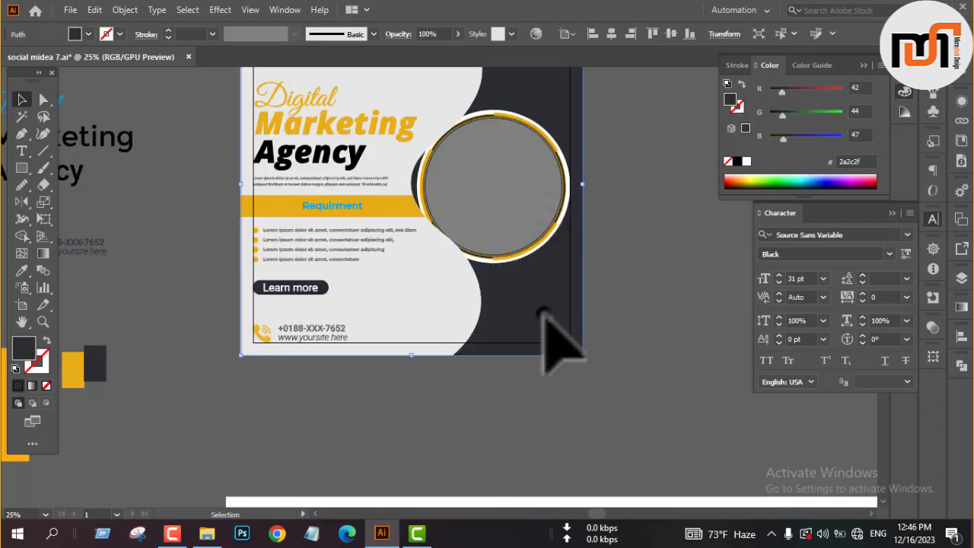
pyautogui.hotkey('ctrl', 'x')
pyautogui.hotkey('ctrl', 'b')
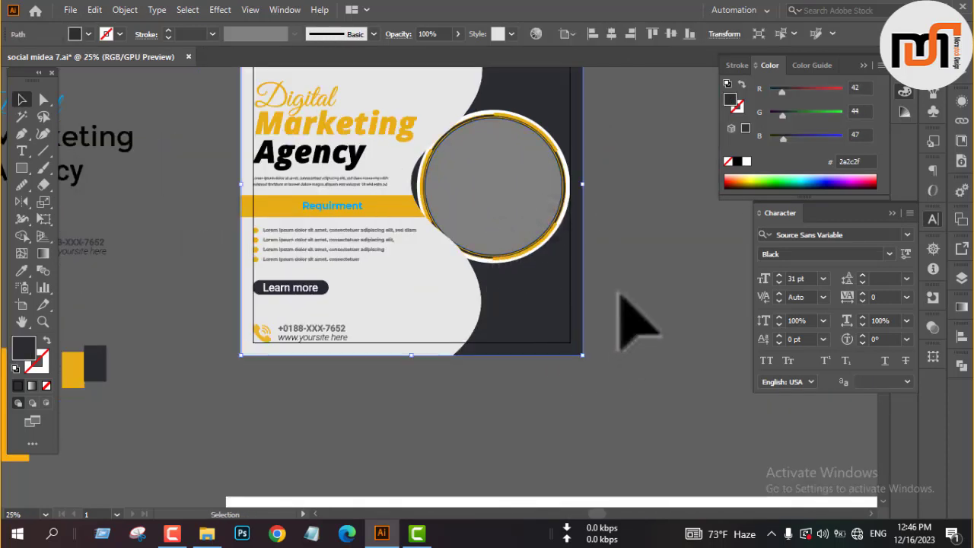
pyautogui.click(619, 292)
pyautogui.click(632, 320)
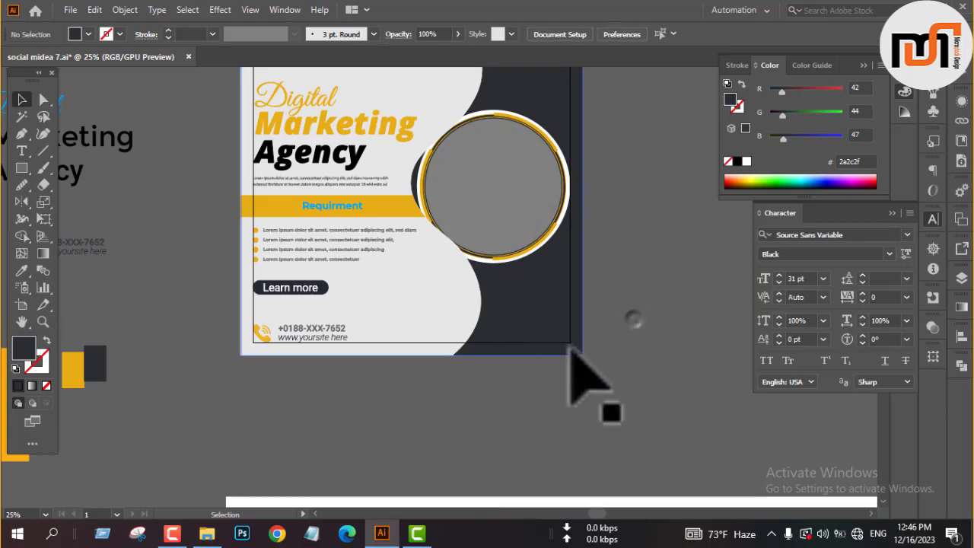
pyautogui.press('Delete')
pyautogui.click(533, 323)
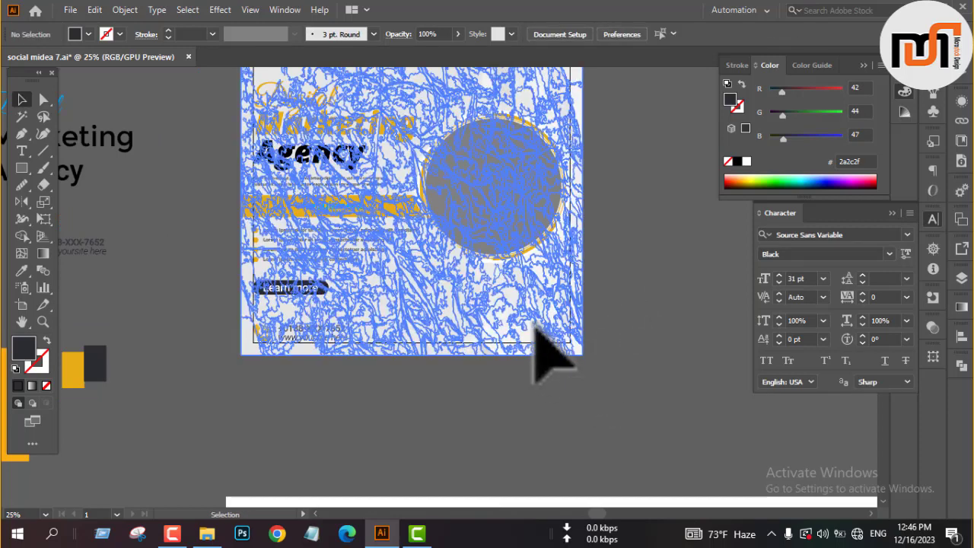
pyautogui.click(611, 313)
# Mask the paper texture with the light wavy shape using a clipping mask
pyautogui.scroll(2, 497, 315)
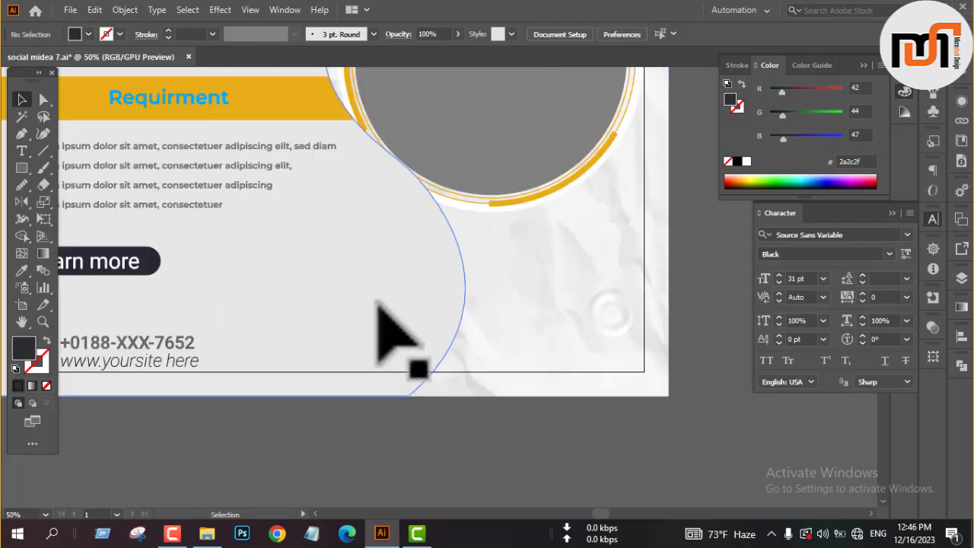
pyautogui.click(377, 303)
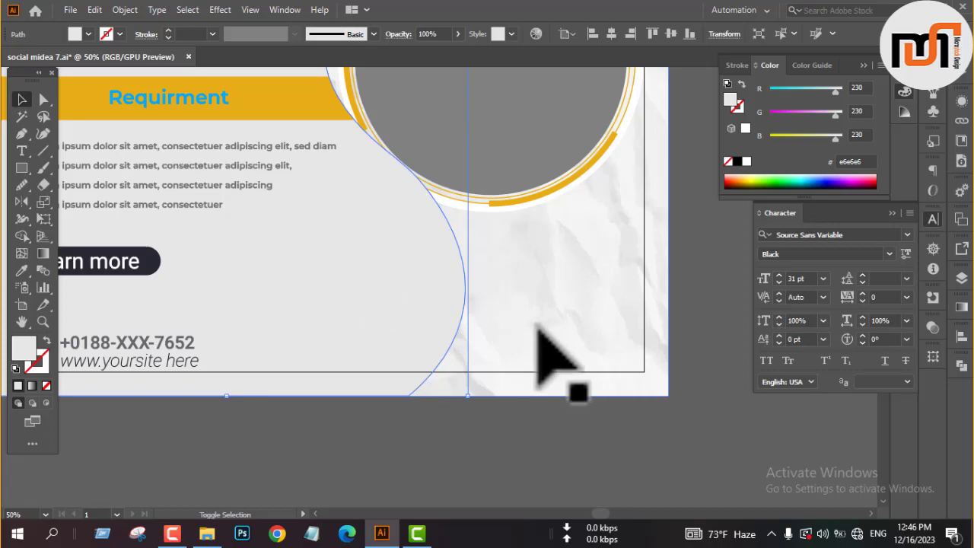
pyautogui.keyDown('shift'); pyautogui.click(538, 334); pyautogui.keyUp('shift')
pyautogui.rightClick(538, 327)
pyautogui.click(601, 216)
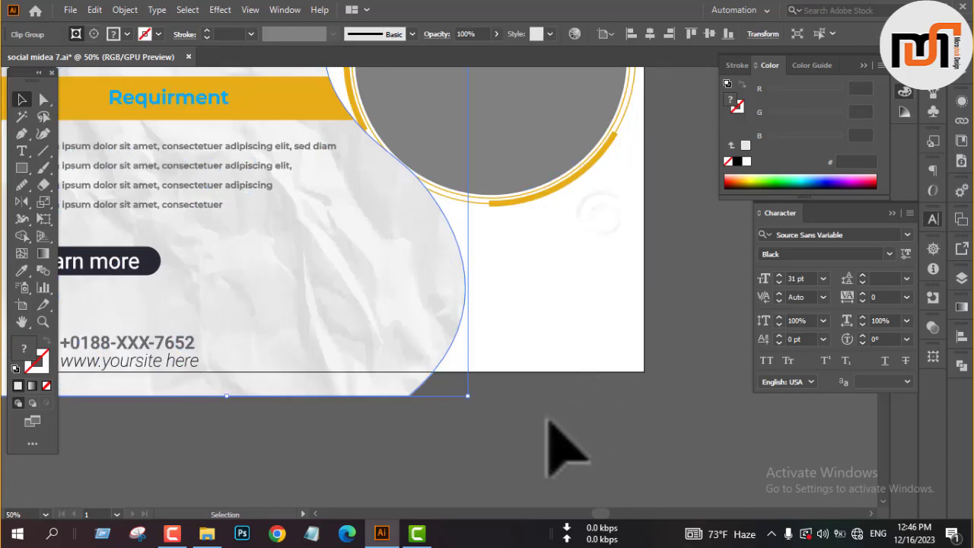
# Show the hidden dark background square of the post again
pyautogui.click(542, 412)
pyautogui.scroll(-2, 530, 398)
pyautogui.scroll(2, 531, 397)
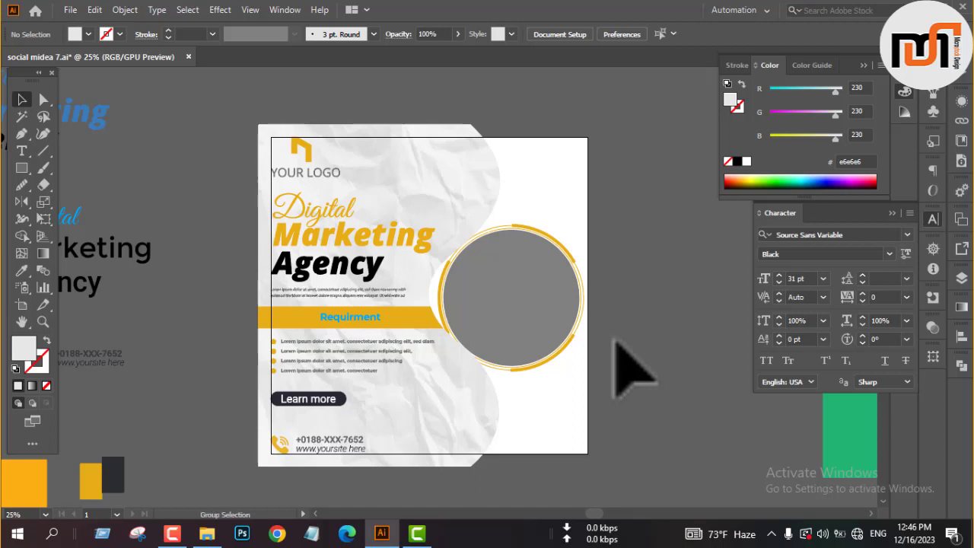
pyautogui.hotkey('ctrl', 'alt', '3')
pyautogui.click(639, 338)
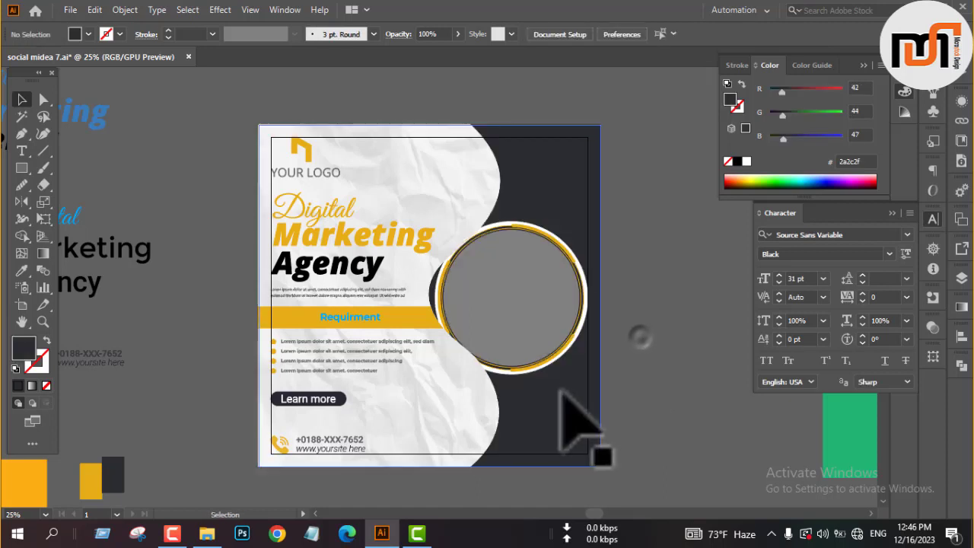
pyautogui.click(561, 390)
pyautogui.click(660, 363)
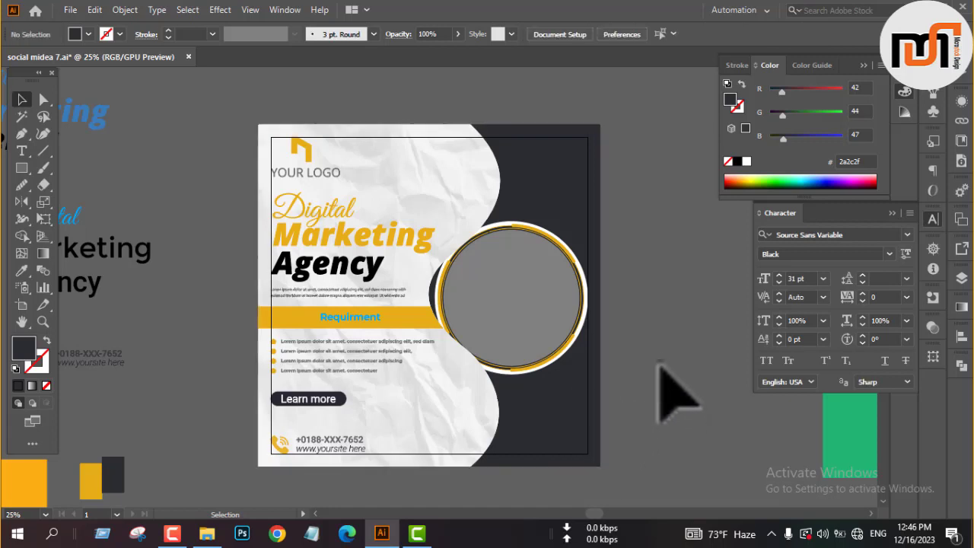
# Copy the white two-line Lorem ipsum text to the post's lower-right dark corner, in front of the background and inside the margin frame
pyautogui.scroll(-1, 381, 337)
pyautogui.moveTo(338, 315); pyautogui.dragTo(446, 293)
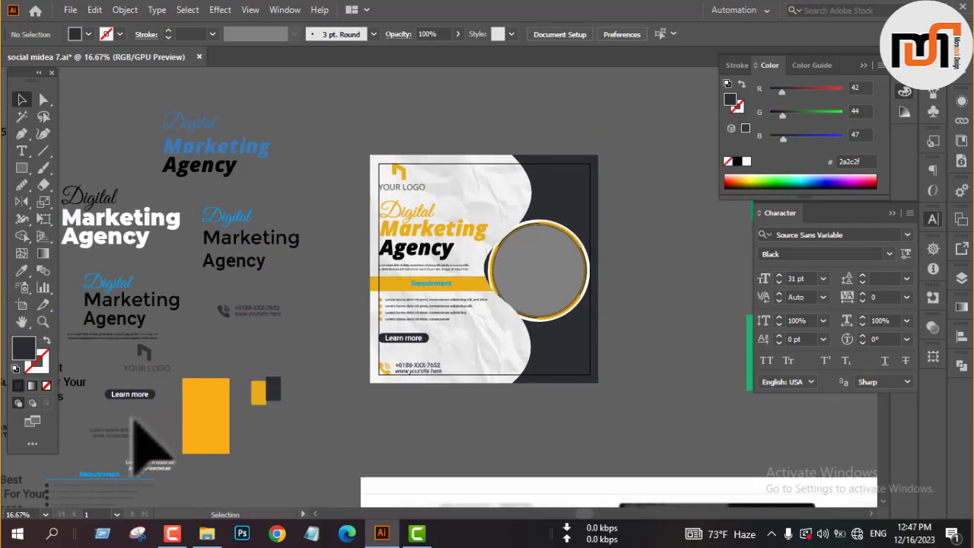
pyautogui.click(149, 463)
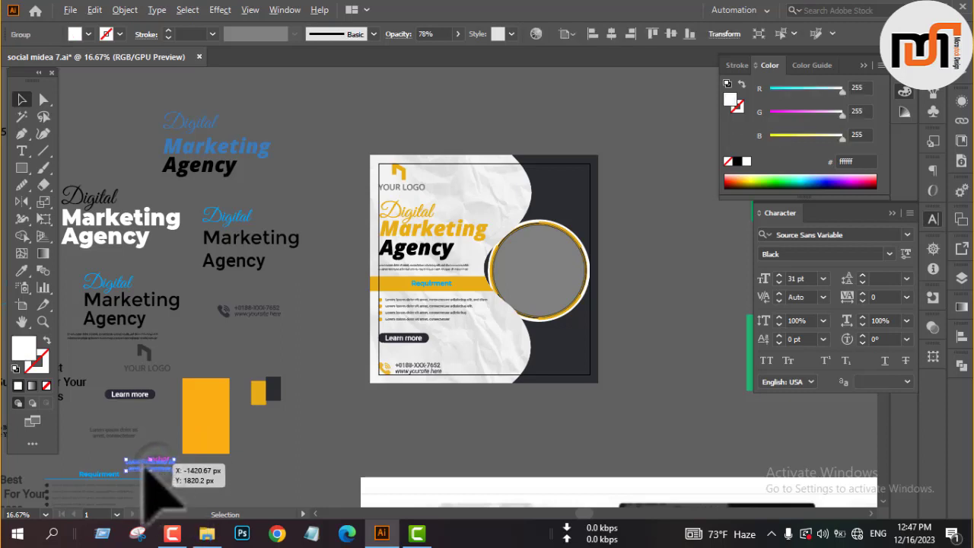
pyautogui.moveTo(146, 462); pyautogui.dragTo(627, 390)
pyautogui.rightClick(643, 384)
pyautogui.moveTo(670, 311)
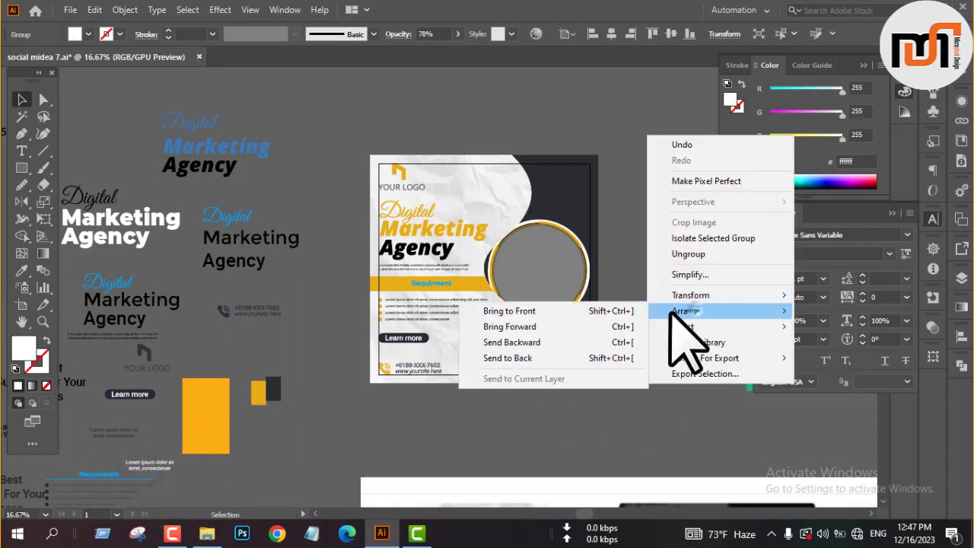
pyautogui.click(637, 411)
pyautogui.click(666, 340)
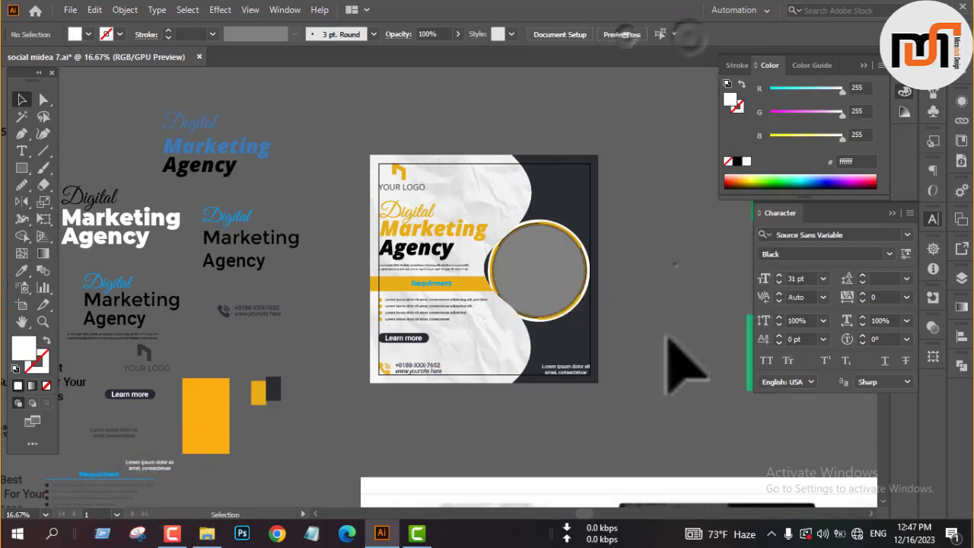
# Draw a small V-shaped chevron about 55 px wide with the Pen tool on the empty canvas right of the post
pyautogui.scroll(4, 576, 375)
pyautogui.scroll(-3, 576, 376)
pyautogui.scroll(4, 576, 376)
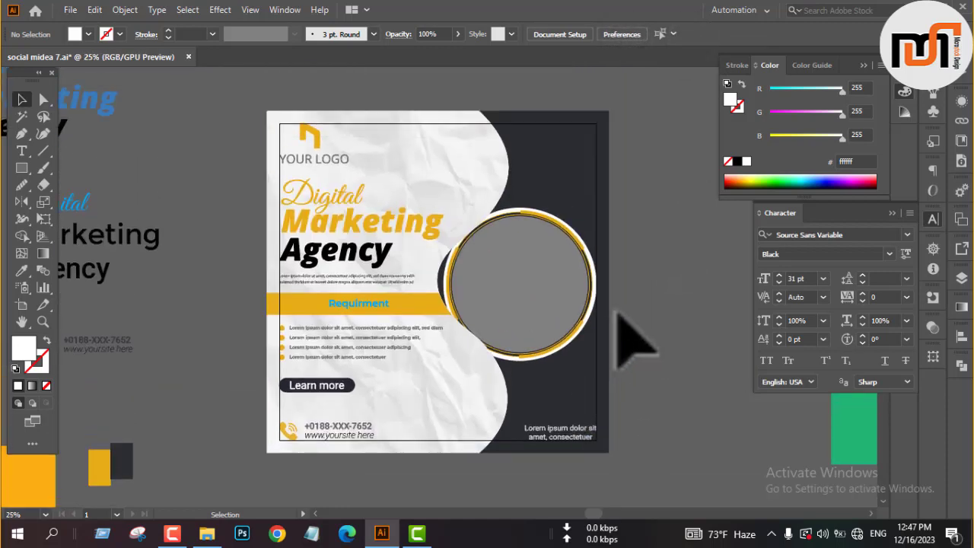
pyautogui.scroll(2, 457, 377)
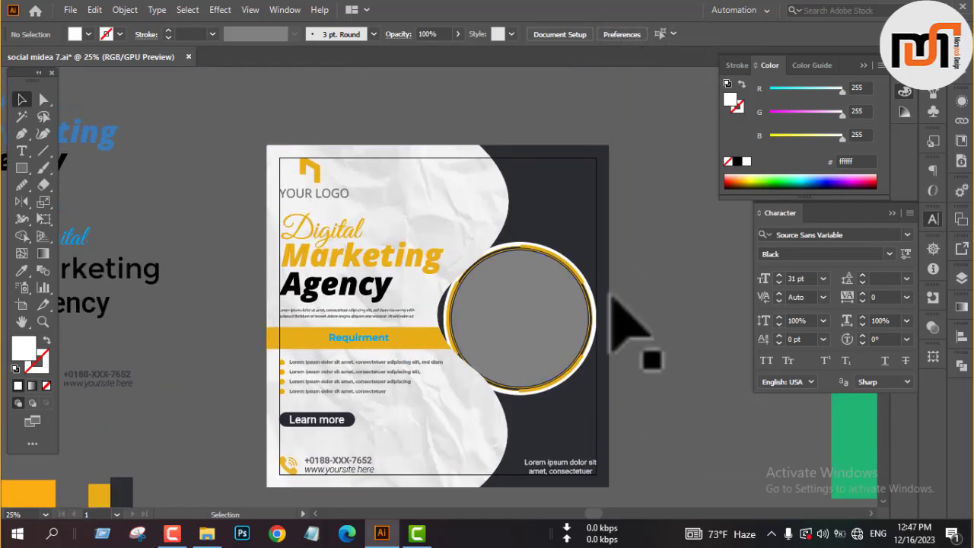
pyautogui.scroll(-2, 457, 210)
pyautogui.scroll(3, 455, 206)
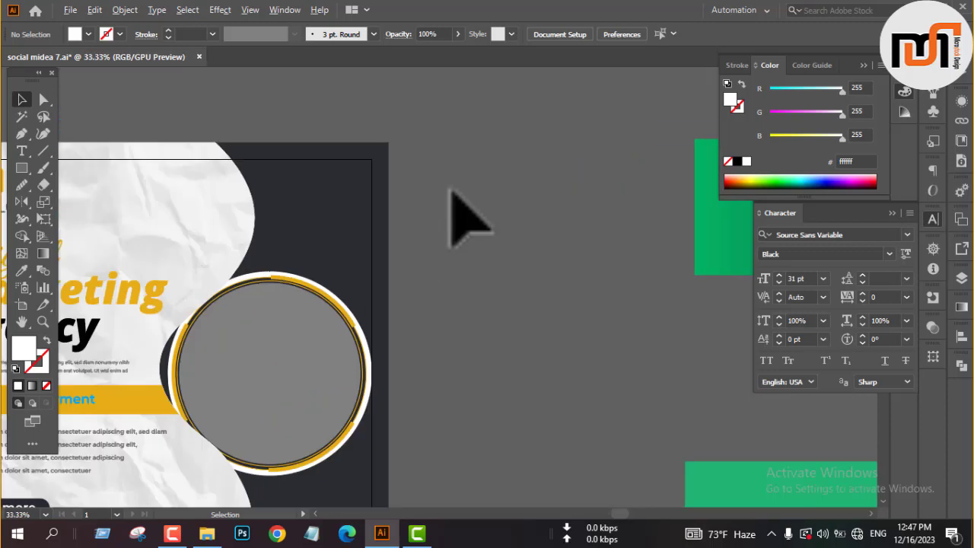
pyautogui.scroll(2, 342, 168)
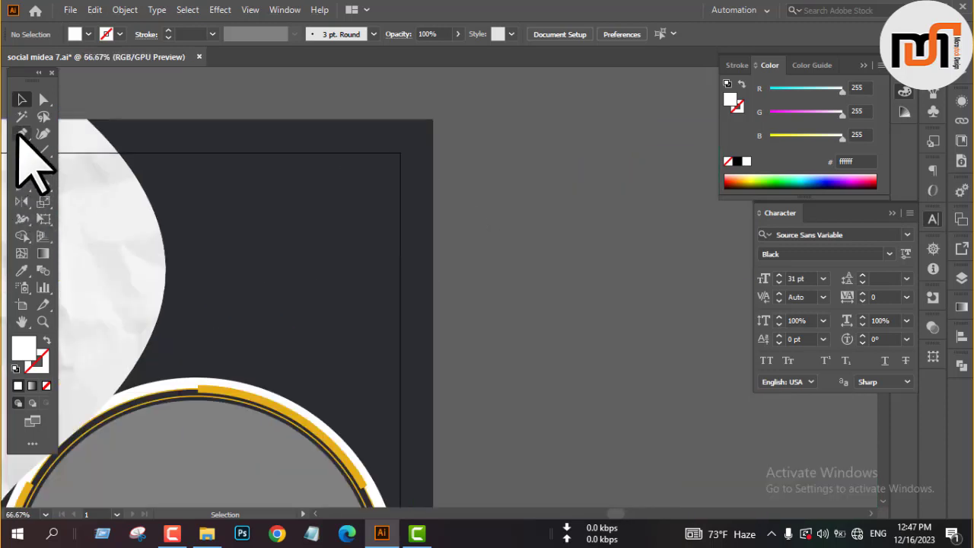
pyautogui.click(21, 134)
pyautogui.moveTo(509, 220); pyautogui.dragTo(532, 238)
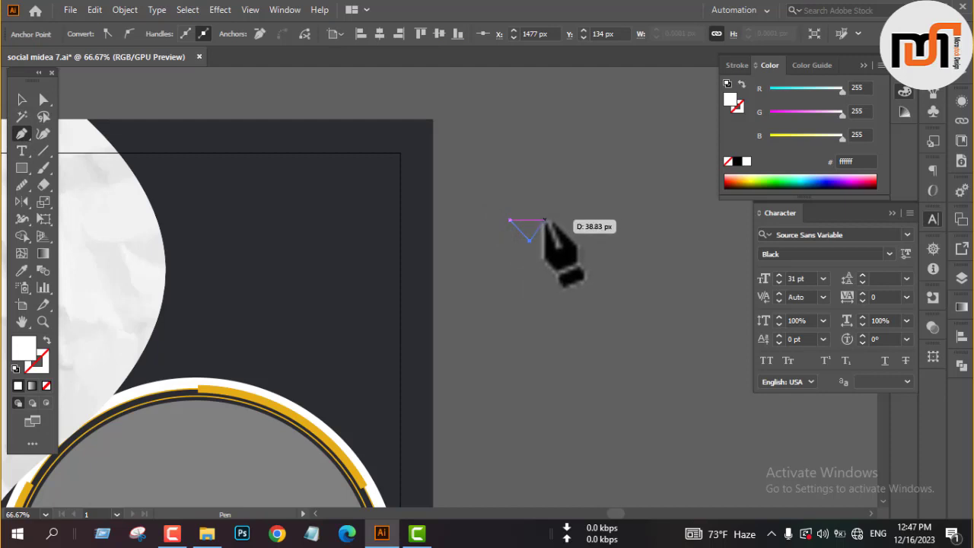
pyautogui.press('v')
# Remove the chevron's fill and give it a white 3 pt stroke
pyautogui.click(46, 385)
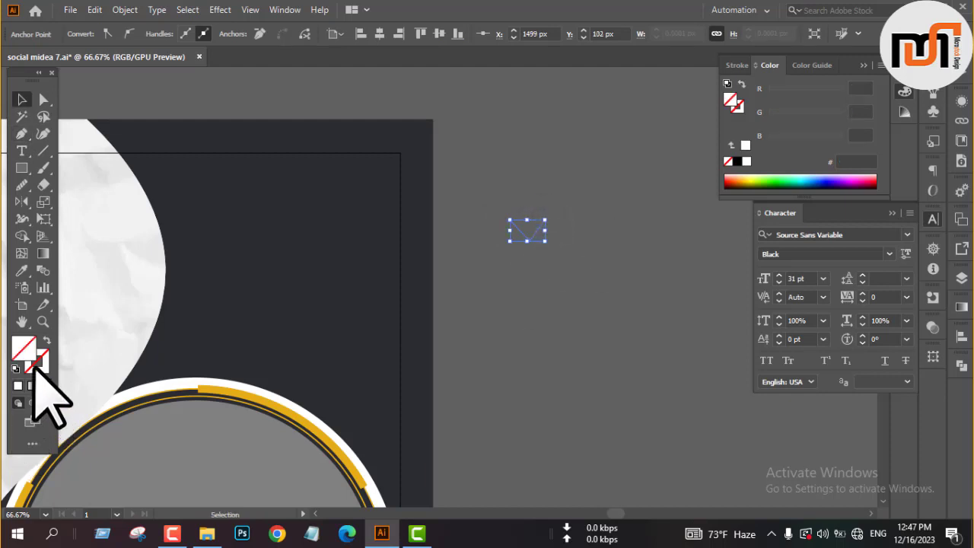
pyautogui.click(481, 181)
pyautogui.click(527, 244)
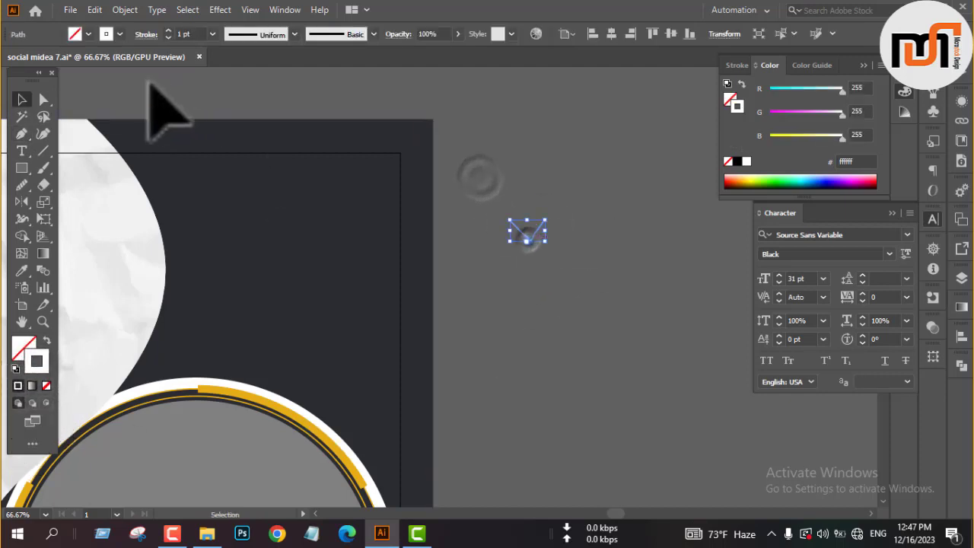
pyautogui.click(168, 30)
pyautogui.click(169, 30)
pyautogui.click(263, 33)
pyautogui.click(255, 35)
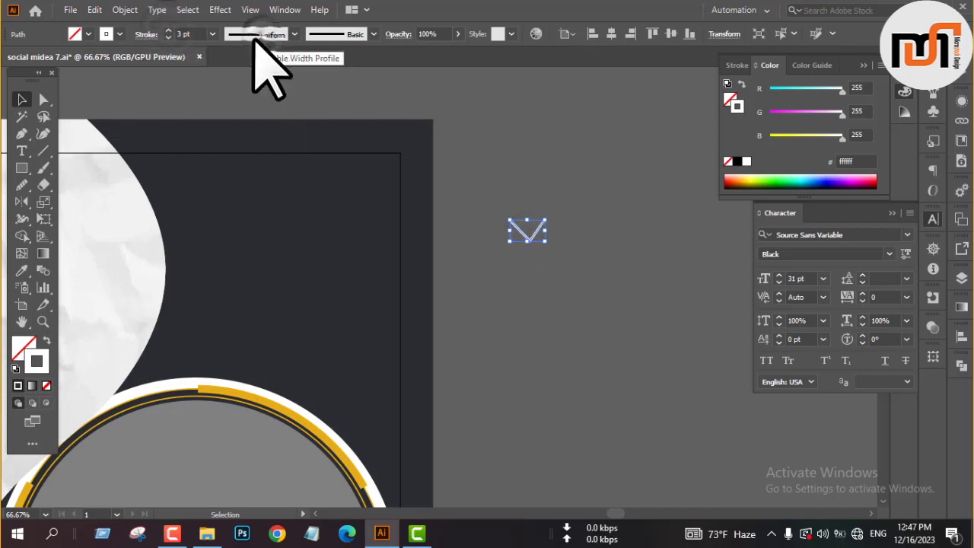
# Expand the chevron's stroke into a filled shape
pyautogui.click(125, 9)
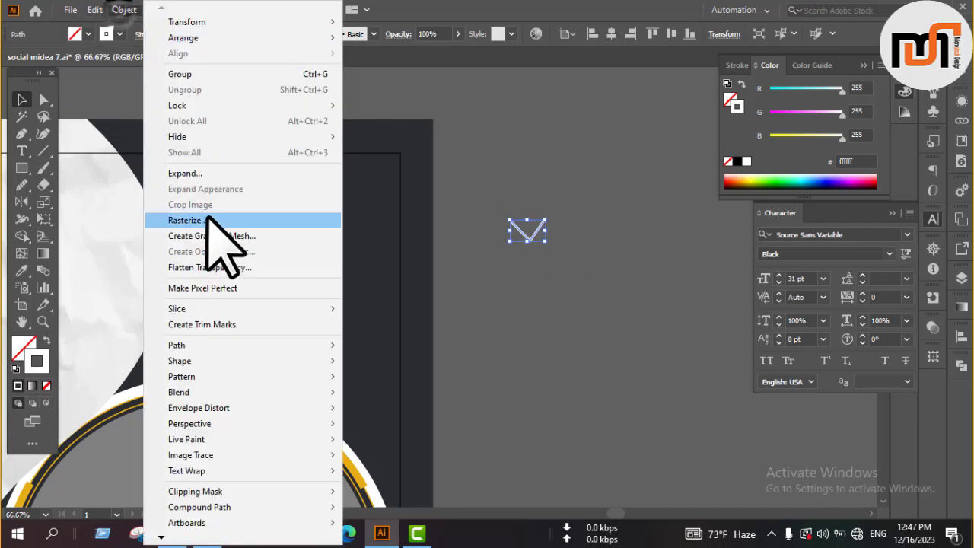
pyautogui.click(186, 169)
pyautogui.click(456, 346)
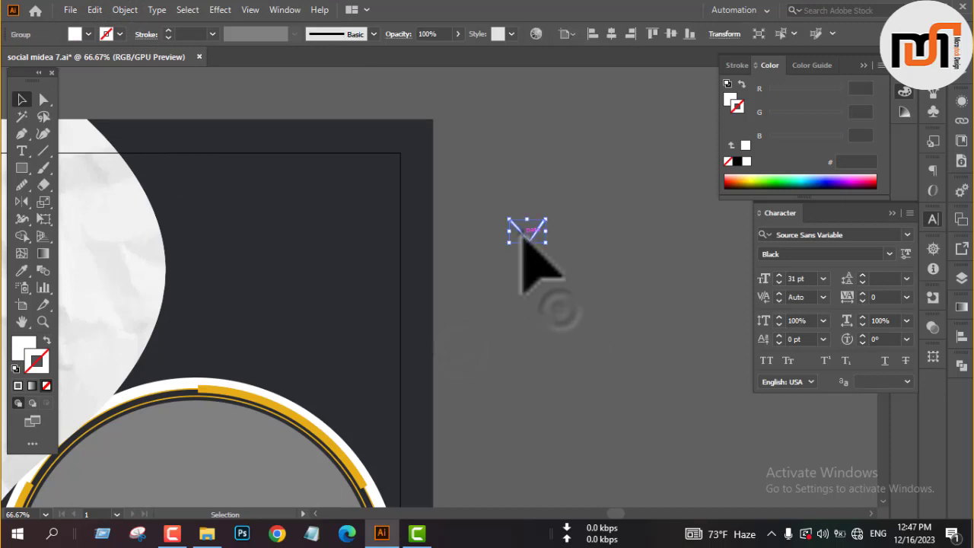
# Duplicate the chevron straight below the original and blend the two copies with the Blend tool
pyautogui.moveTo(523, 233); pyautogui.dragTo(530, 337)
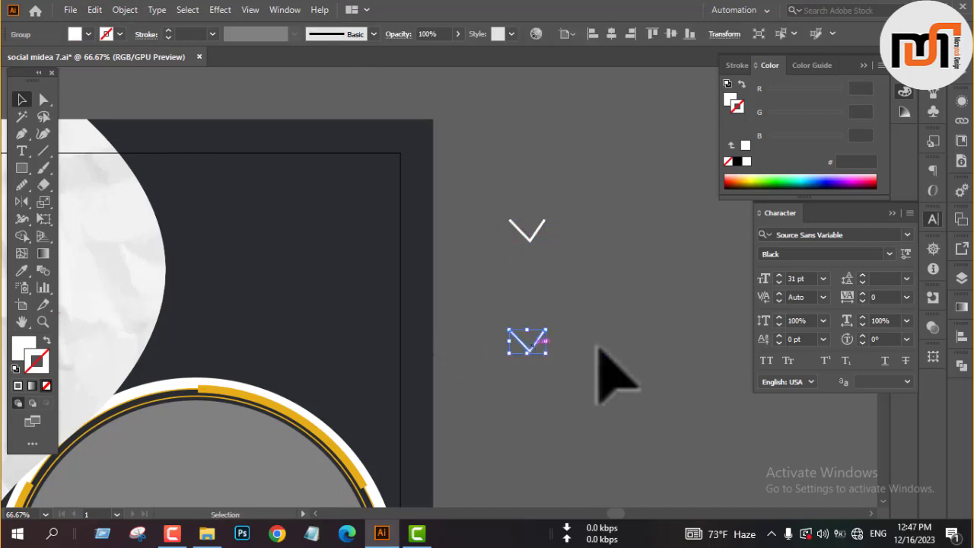
pyautogui.click(528, 350)
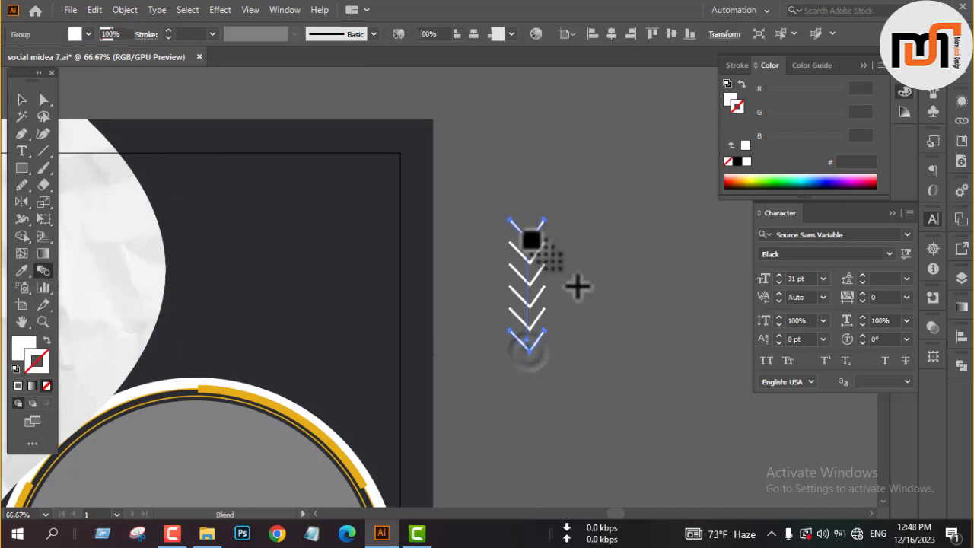
pyautogui.click(530, 240)
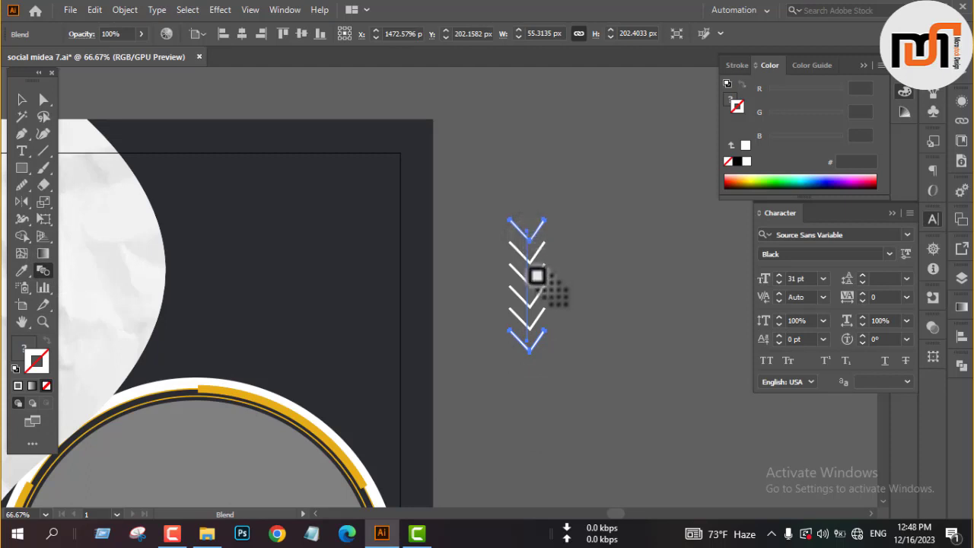
# Set the chevron blend's spacing to Specified Steps with 3 steps
pyautogui.press('Return')
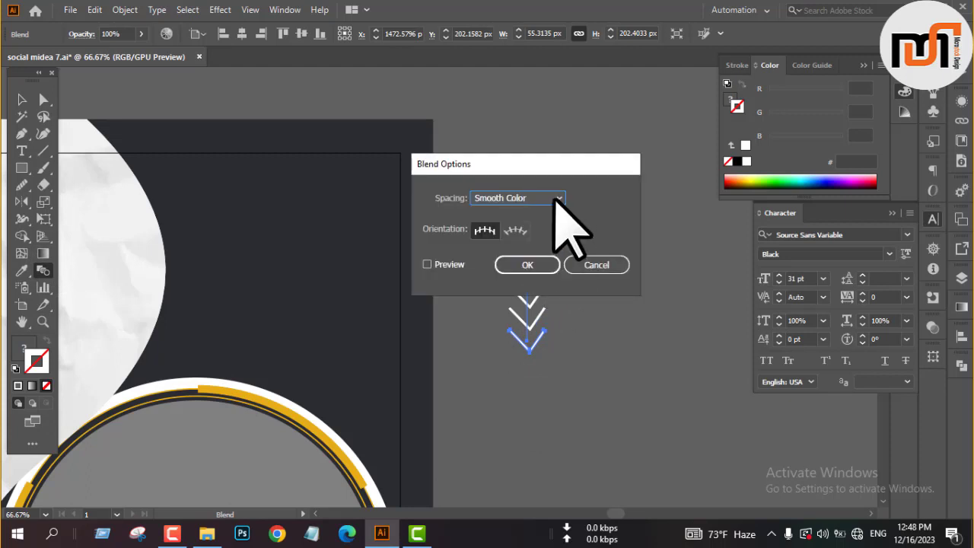
pyautogui.click(554, 199)
pyautogui.click(548, 228)
pyautogui.click(427, 264)
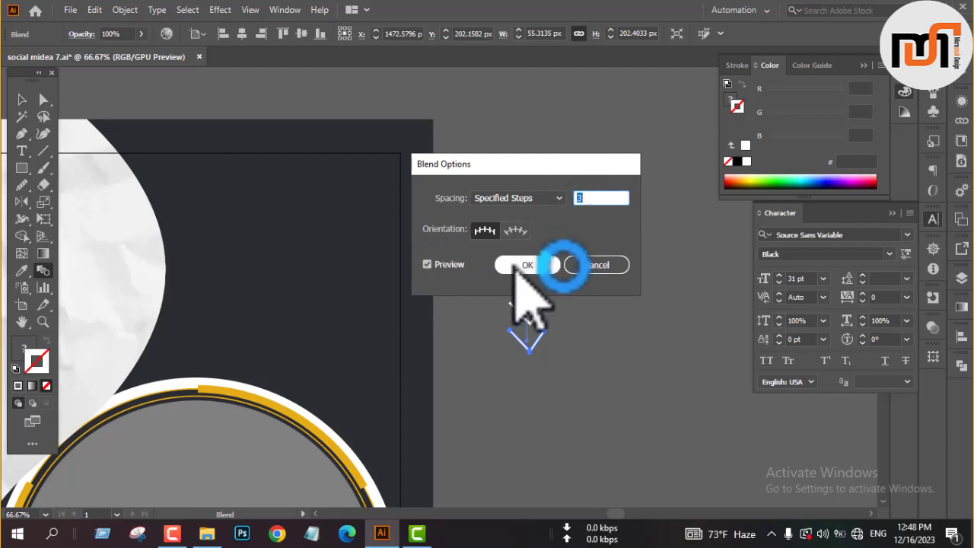
pyautogui.click(548, 265)
# Expand the chevron blend into separate editable shapes
pyautogui.press('v')
pyautogui.click(126, 10)
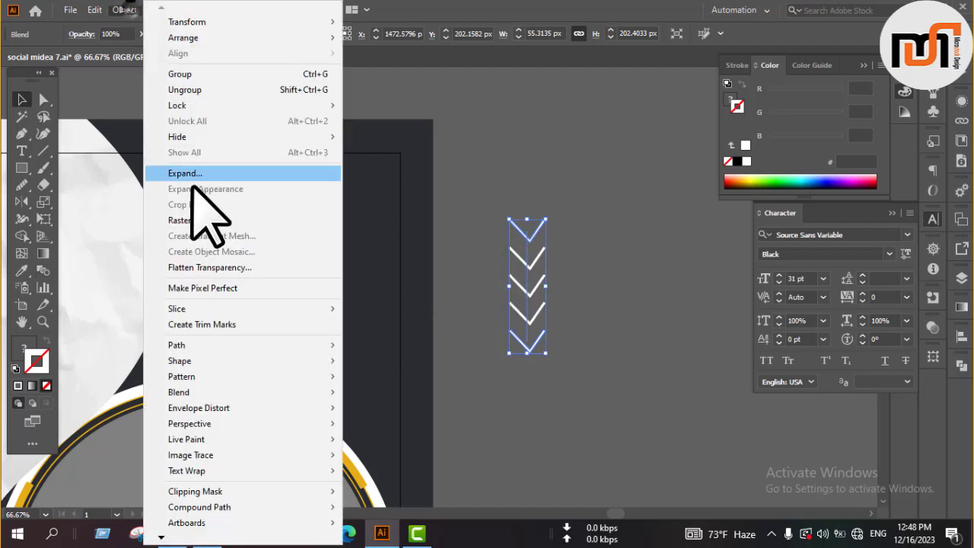
pyautogui.click(195, 172)
pyautogui.click(455, 346)
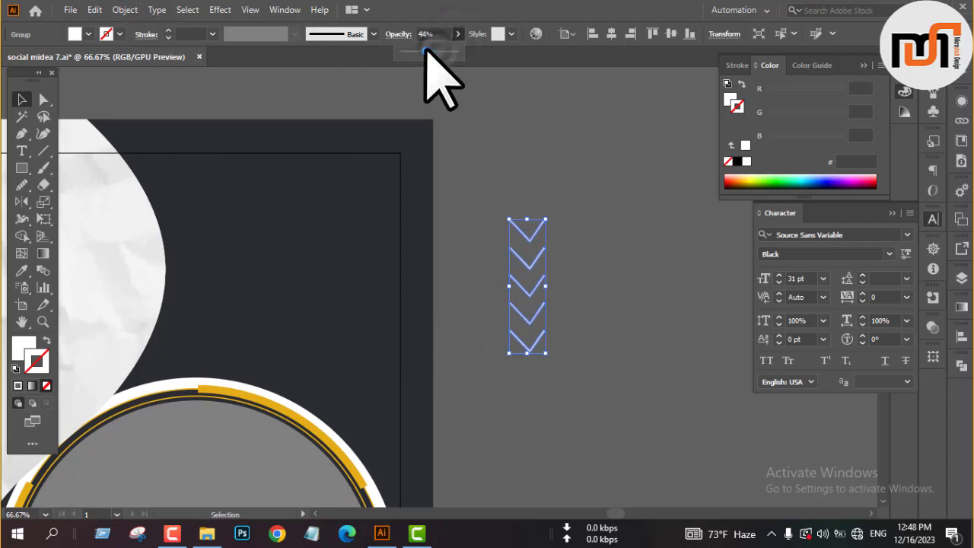
# Align the chevron column to the right and top edges of the margin frame and bring it to front
pyautogui.click(629, 33)
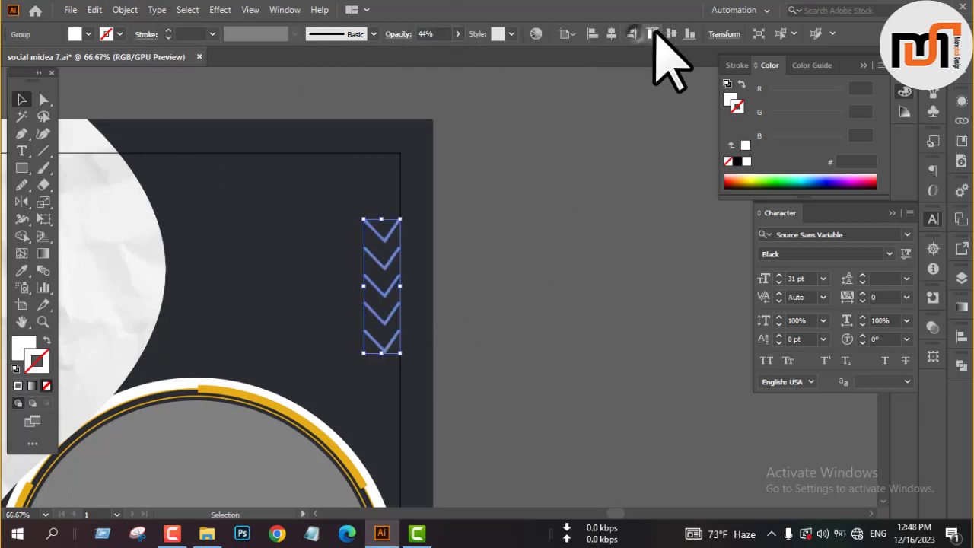
pyautogui.click(652, 33)
pyautogui.rightClick(520, 251)
pyautogui.moveTo(586, 426)
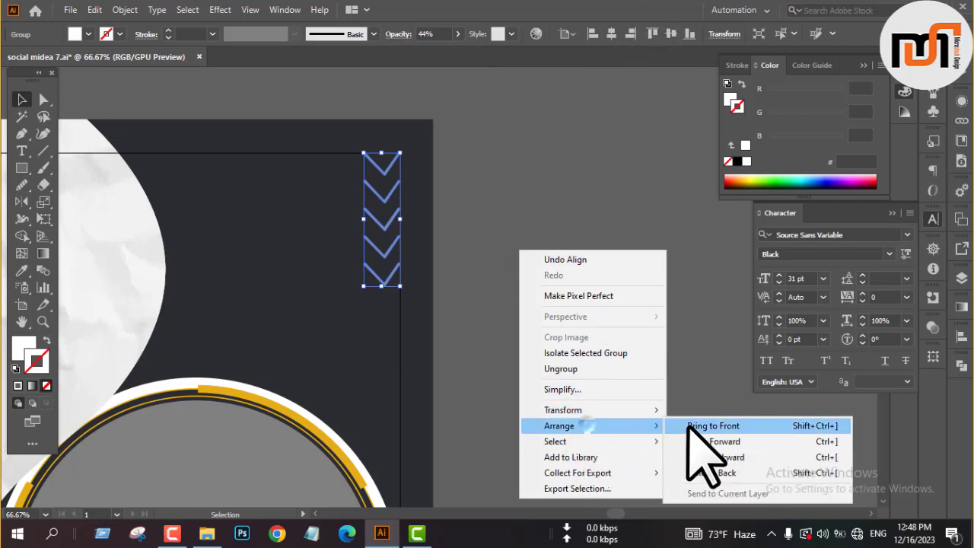
pyautogui.click(690, 428)
pyautogui.click(587, 413)
pyautogui.hotkey('ctrl', '-')
pyautogui.hotkey('ctrl', '-')
pyautogui.hotkey('ctrl', '-')
pyautogui.scroll(1, 585, 323)
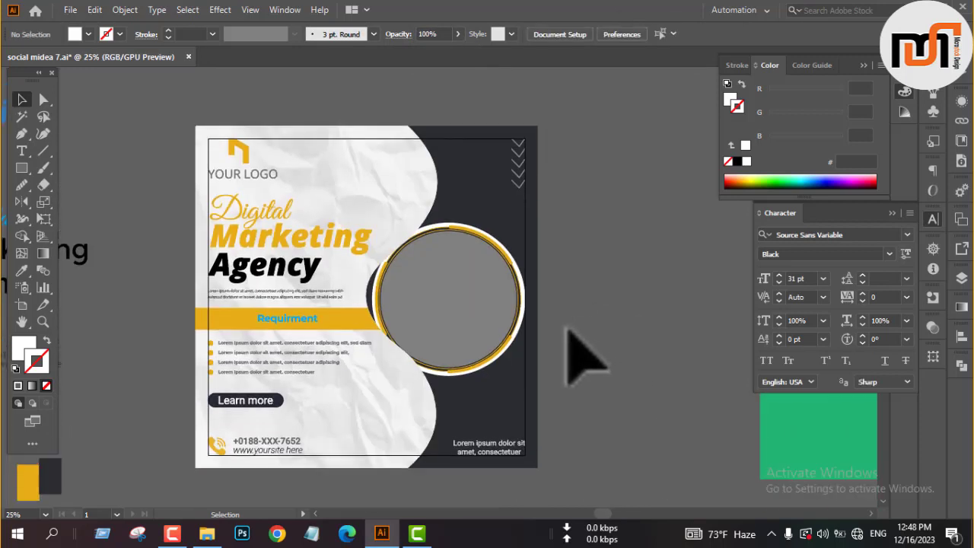
# Move the chevron column down from the top margin and align its right edge with the margin frame
pyautogui.scroll(2, 566, 327)
pyautogui.scroll(3, 525, 211)
pyautogui.moveTo(511, 204); pyautogui.dragTo(503, 286)
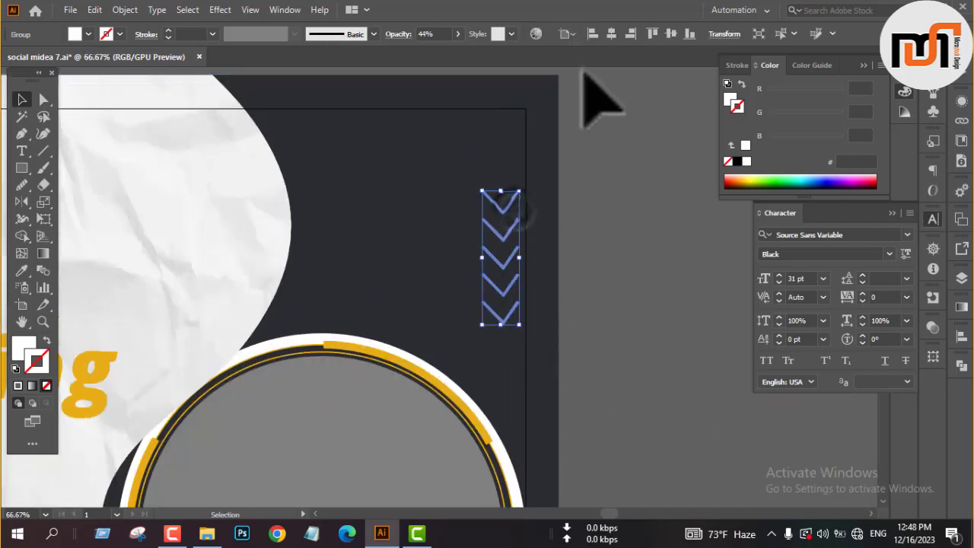
pyautogui.click(609, 216)
pyautogui.scroll(1, 411, 126)
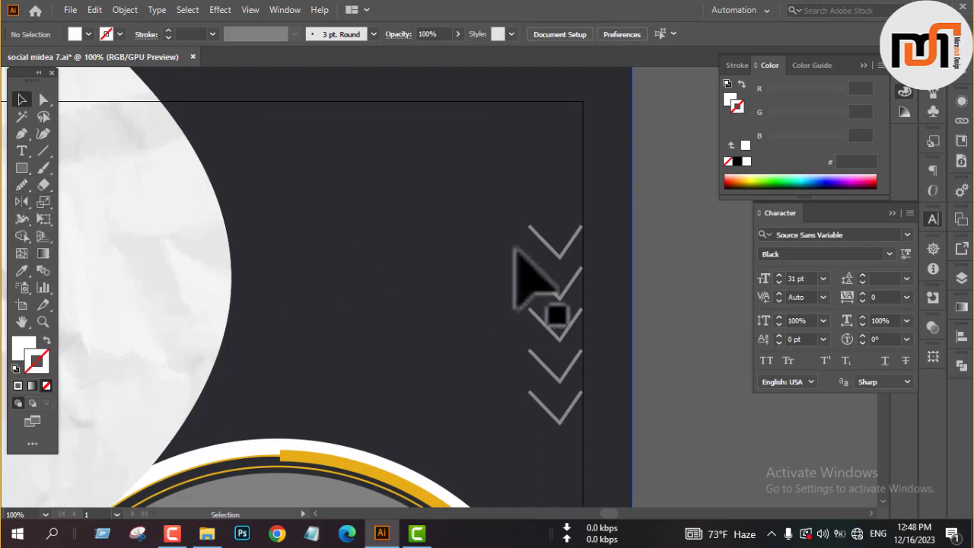
# Draw a small white circle about 7 px across just outside the artboard's right edge
pyautogui.press('l')
pyautogui.moveTo(663, 245); pyautogui.dragTo(518, 251)
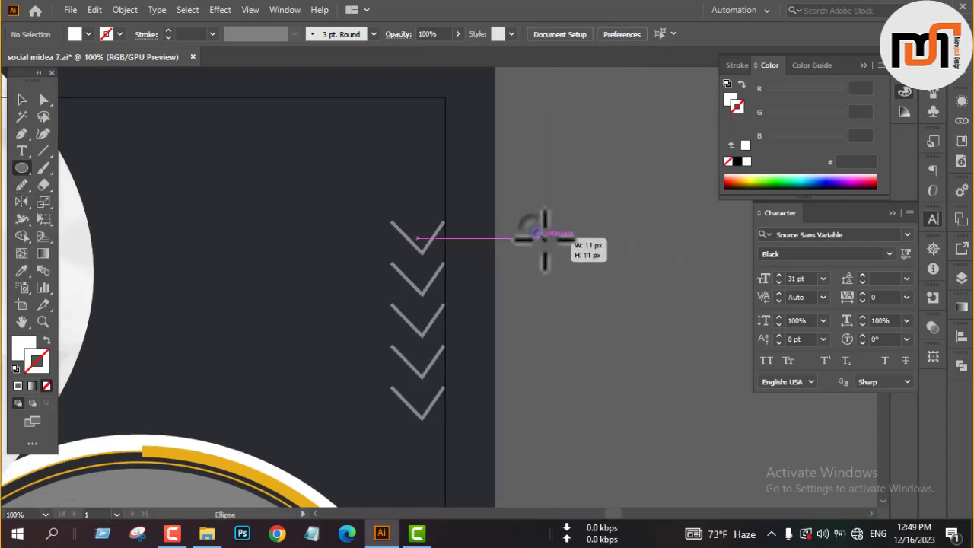
pyautogui.press('v')
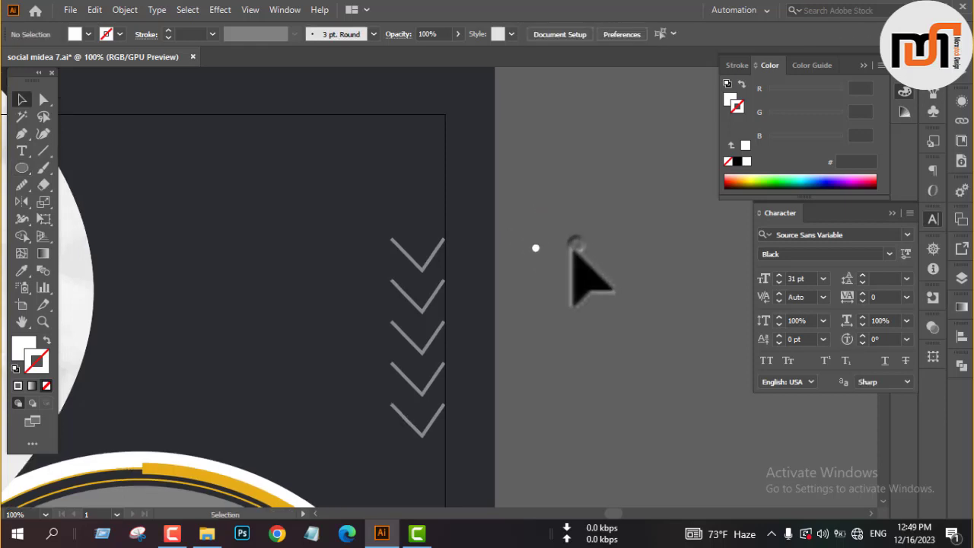
# Duplicate the small white circle straight to its right and blend the two circles with the Blend tool
pyautogui.scroll(2, 559, 274)
pyautogui.click(535, 299)
pyautogui.scroll(3, 535, 299)
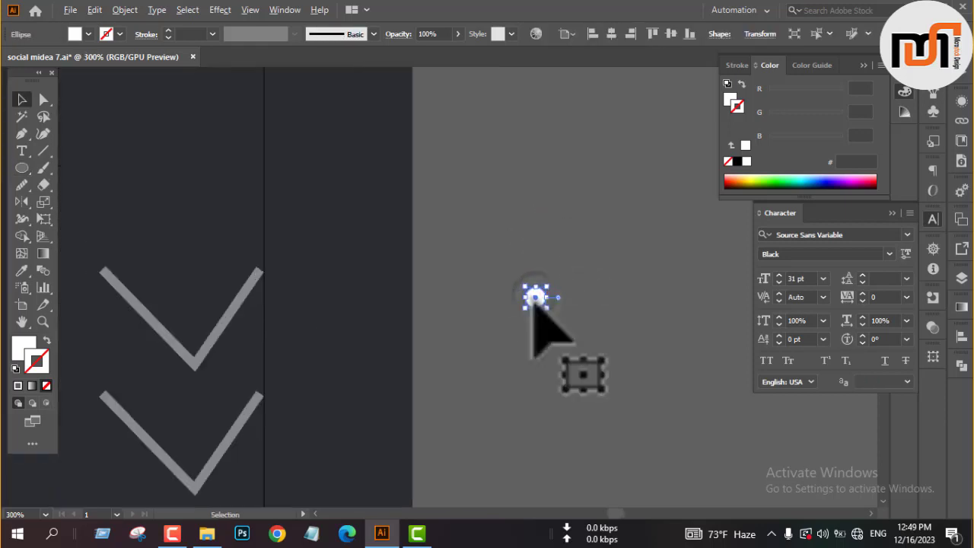
pyautogui.moveTo(539, 297); pyautogui.dragTo(744, 296)
pyautogui.scroll(-3, 528, 326)
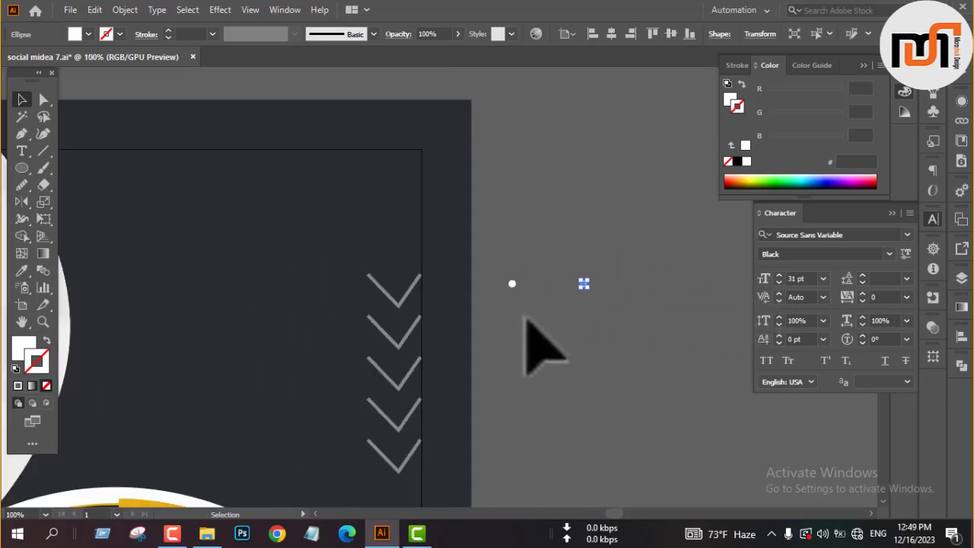
pyautogui.click(43, 269)
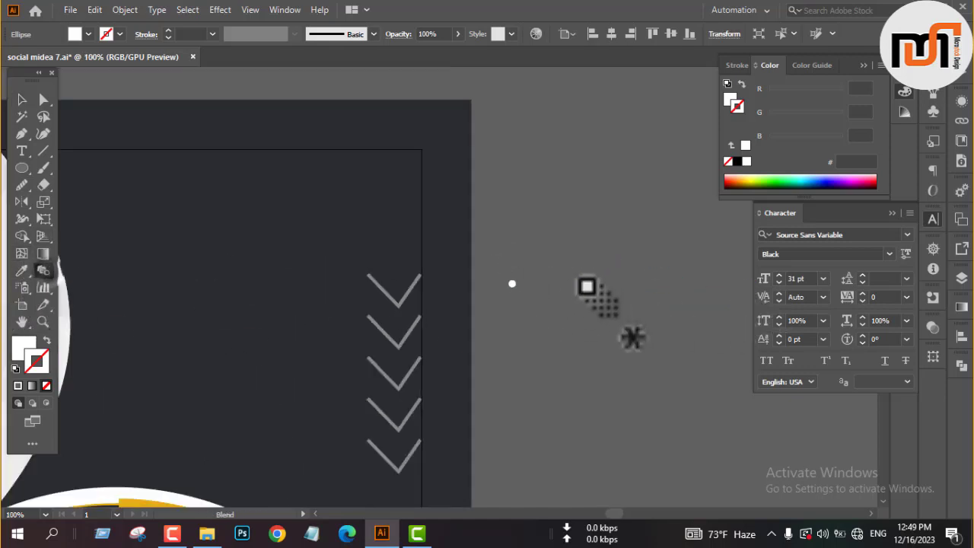
pyautogui.click(512, 285)
# Set the circle blend's spacing to Specified Steps with 5 steps, with the preview turned on
pyautogui.press('Return')
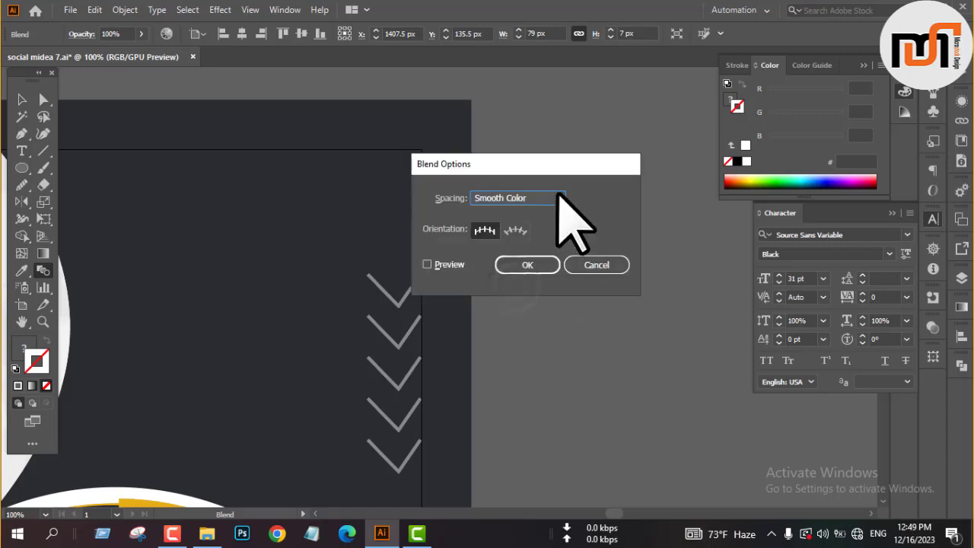
pyautogui.moveTo(539, 169); pyautogui.dragTo(542, 104)
pyautogui.click(560, 132)
pyautogui.click(518, 162)
pyautogui.click(453, 197)
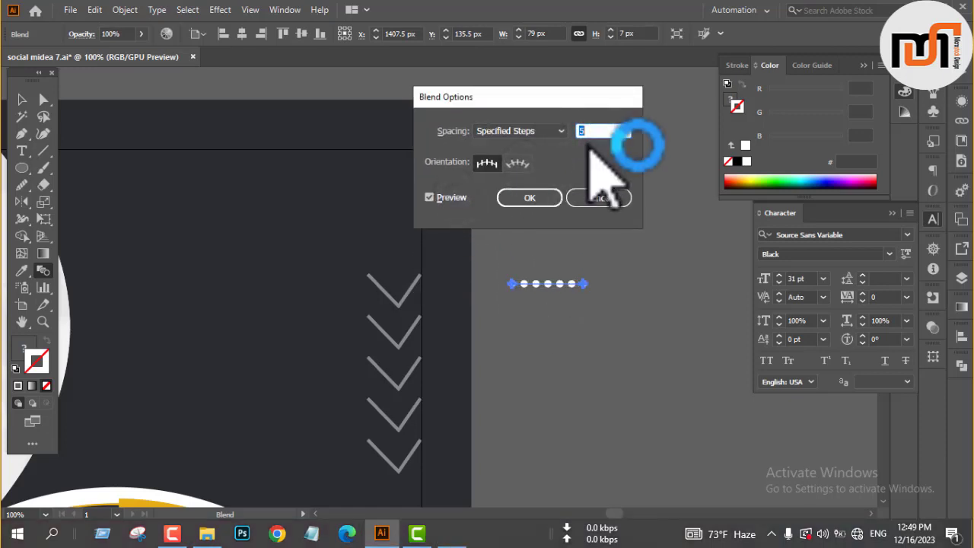
pyautogui.press('Return')
# Expand the circle blend into separate editable dots
pyautogui.click(122, 9)
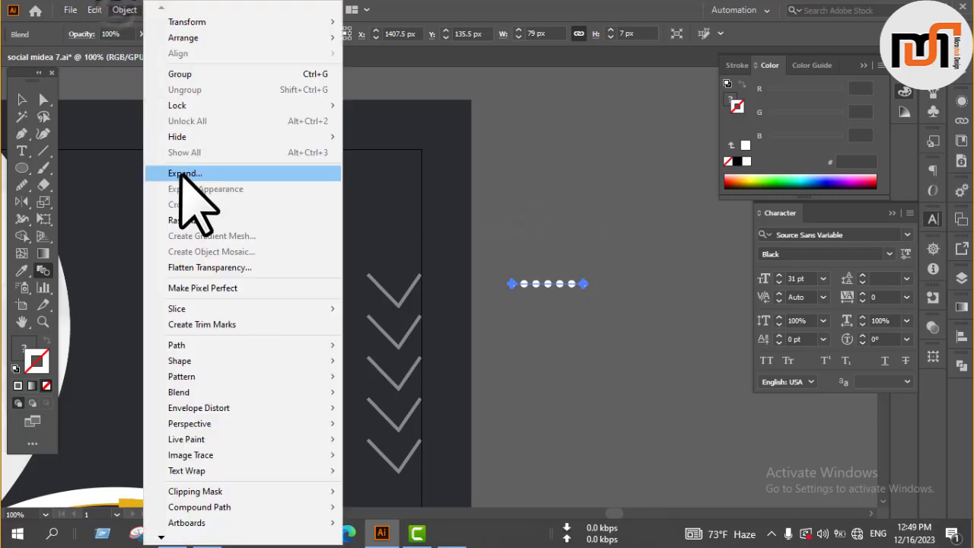
pyautogui.click(181, 172)
pyautogui.click(460, 347)
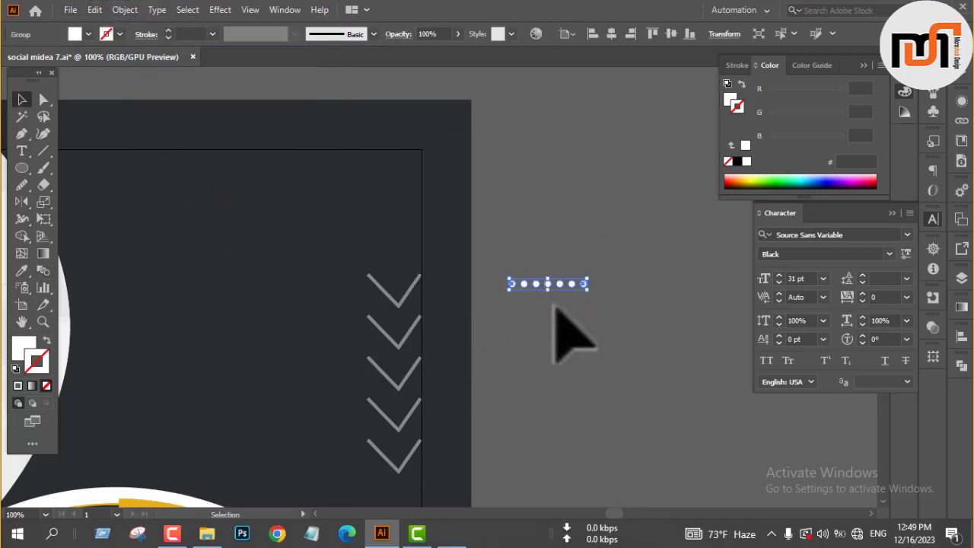
# Copy the dot row twice below the original at equal spacing to build a three-row dot grid
pyautogui.hotkey('ctrl', '+')
pyautogui.moveTo(541, 286); pyautogui.dragTo(543, 315)
pyautogui.press('Delete')
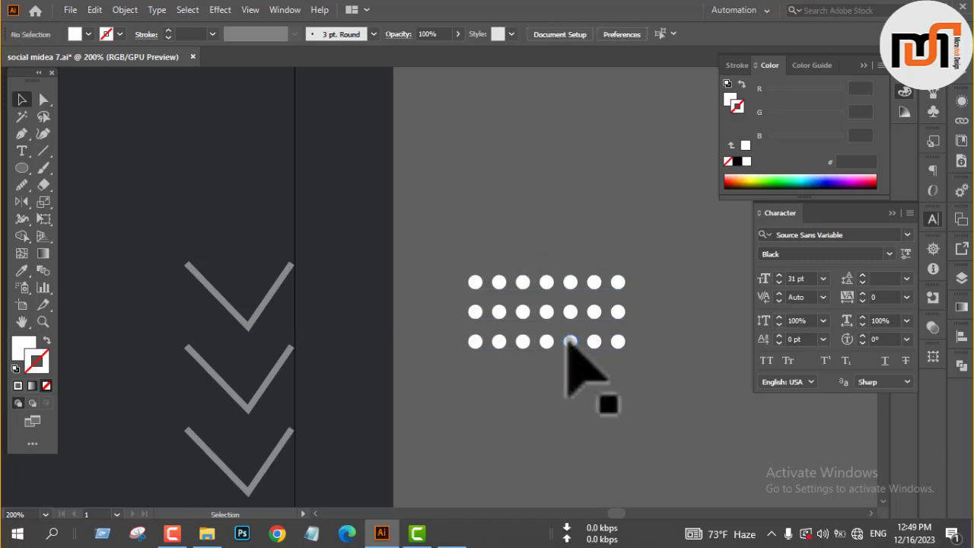
# Group the three dot rows and place the grid on the artboard's dark area, aligned to the margin frame's top edge
pyautogui.moveTo(536, 227); pyautogui.dragTo(548, 387)
pyautogui.scroll(-2, 639, 334)
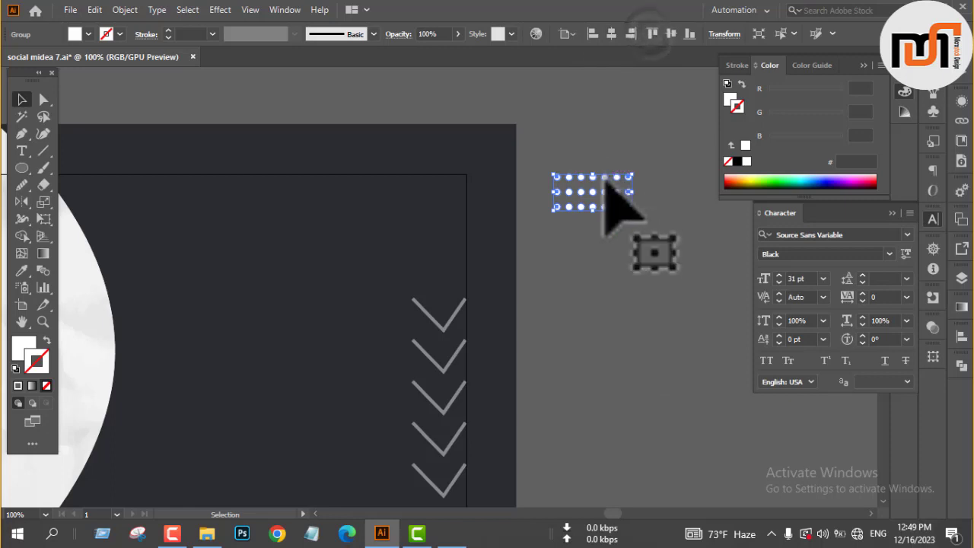
pyautogui.moveTo(609, 200); pyautogui.dragTo(285, 203)
pyautogui.press('i')
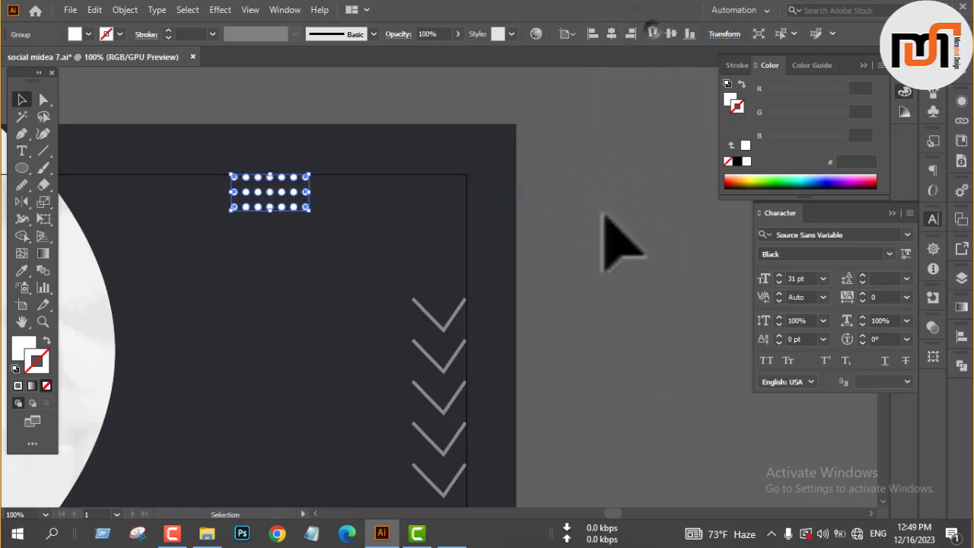
pyautogui.press('v')
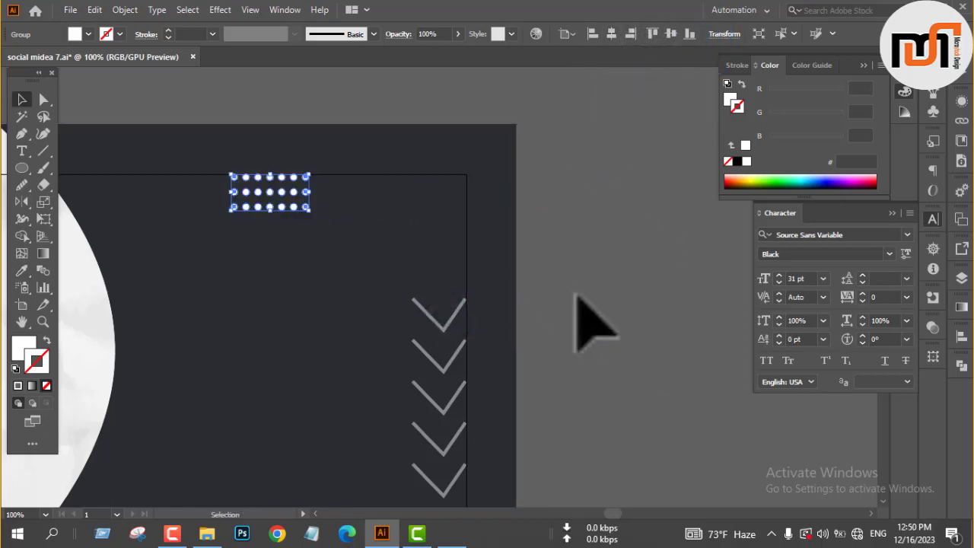
# Reduce the opacity of the dot grid in the dark area to make it semi-transparent
pyautogui.scroll(2, 457, 322)
pyautogui.scroll(-1, 655, 317)
pyautogui.click(654, 316)
pyautogui.click(283, 147)
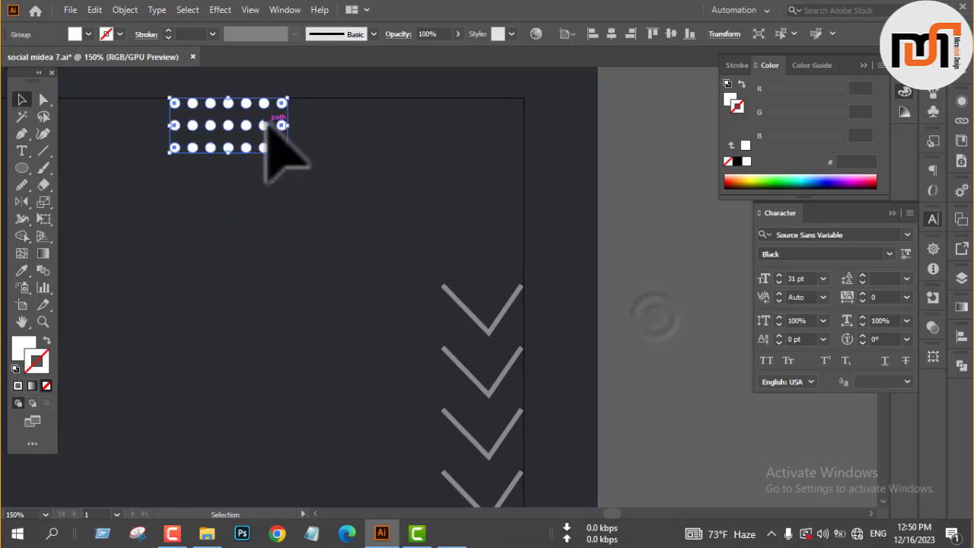
pyautogui.click(430, 35)
pyautogui.click(457, 34)
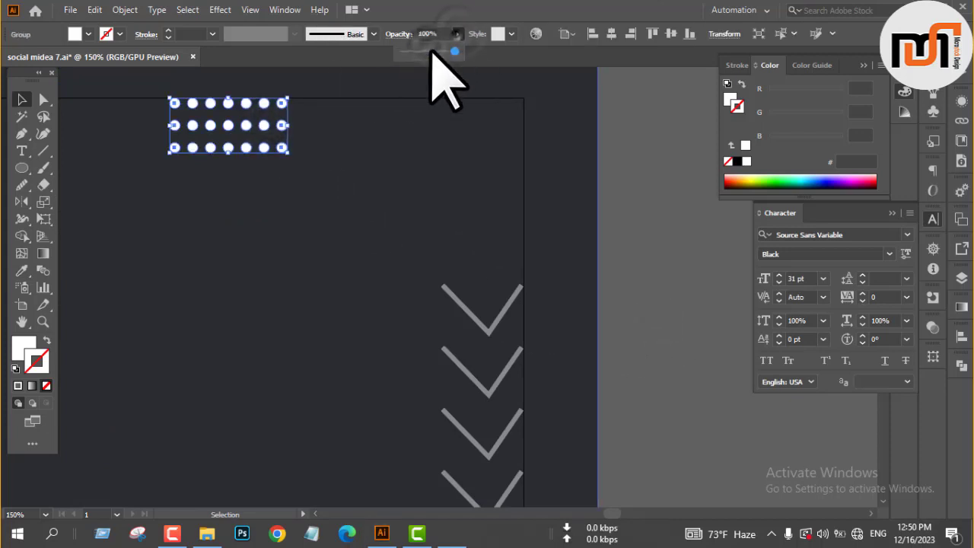
pyautogui.click(429, 51)
pyautogui.click(620, 211)
# Duplicate the chevron column straight down, between the circular photo frame and the lorem ipsum caption
pyautogui.scroll(-4, 527, 200)
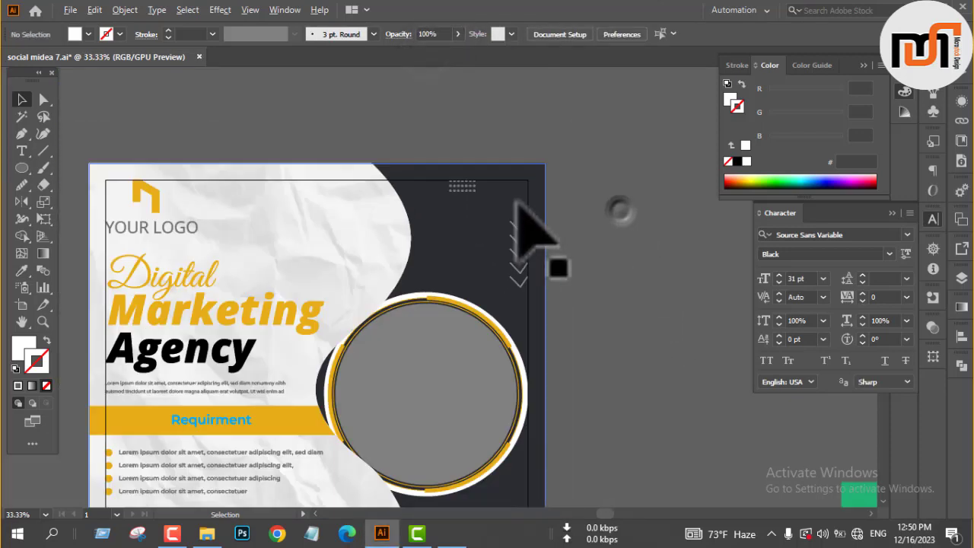
pyautogui.scroll(-2, 516, 207)
pyautogui.scroll(1, 473, 162)
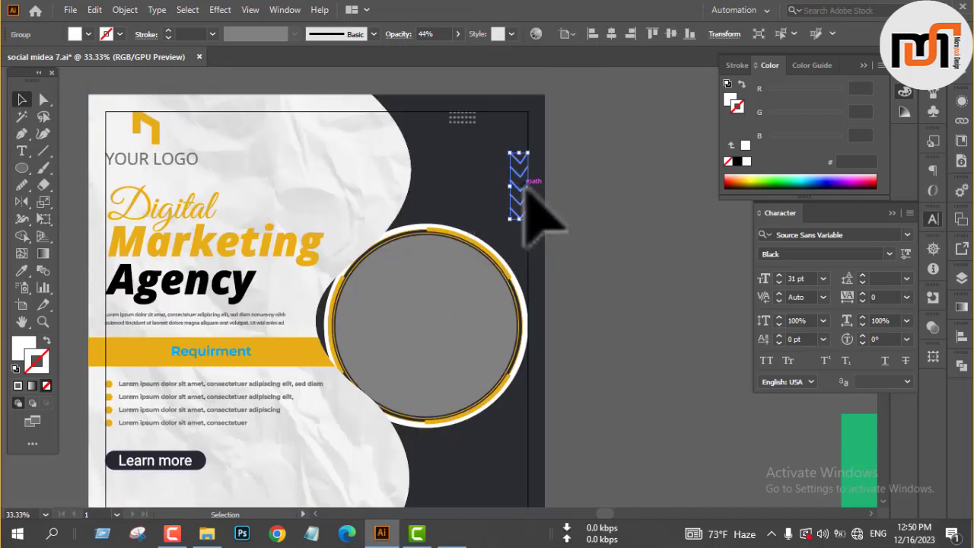
pyautogui.moveTo(532, 196); pyautogui.dragTo(537, 478)
pyautogui.scroll(-3, 582, 411)
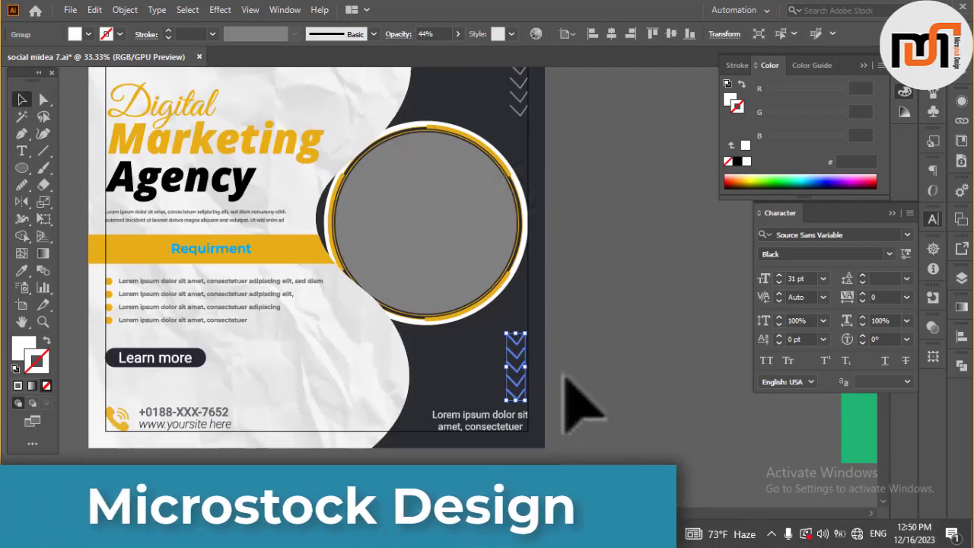
# Nudge the lower chevron column up and align its right edge with the margin frame
pyautogui.scroll(3, 563, 375)
pyautogui.moveTo(518, 385); pyautogui.dragTo(520, 364)
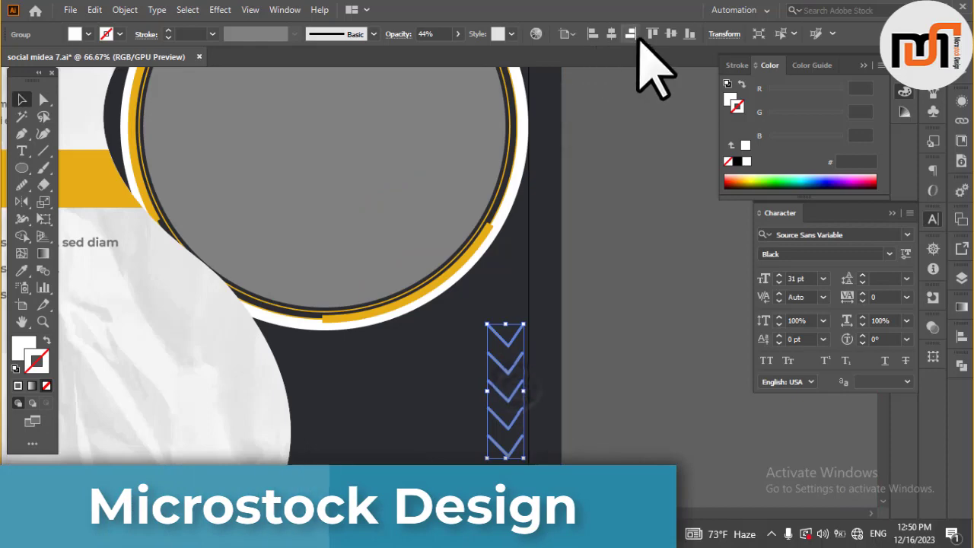
pyautogui.click(635, 274)
pyautogui.scroll(-3, 635, 274)
pyautogui.scroll(4, 636, 274)
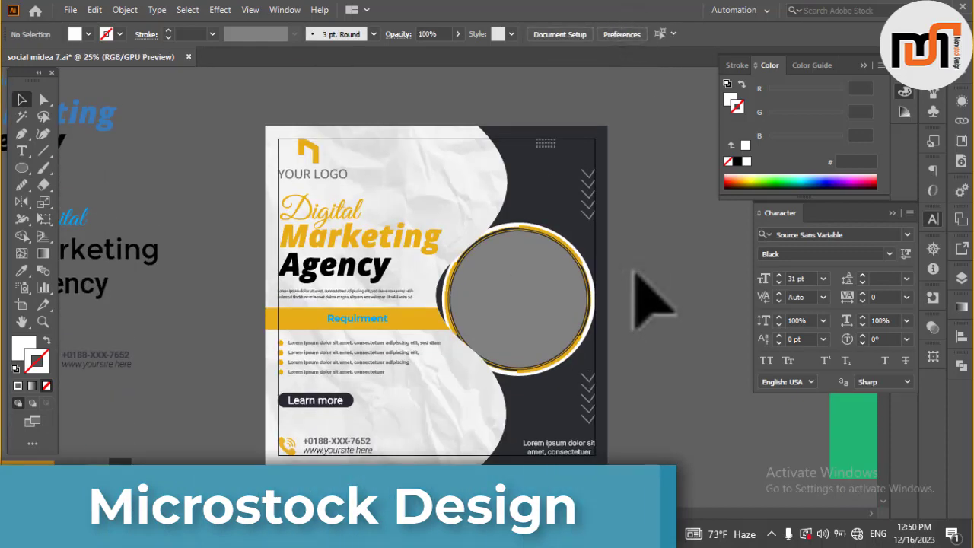